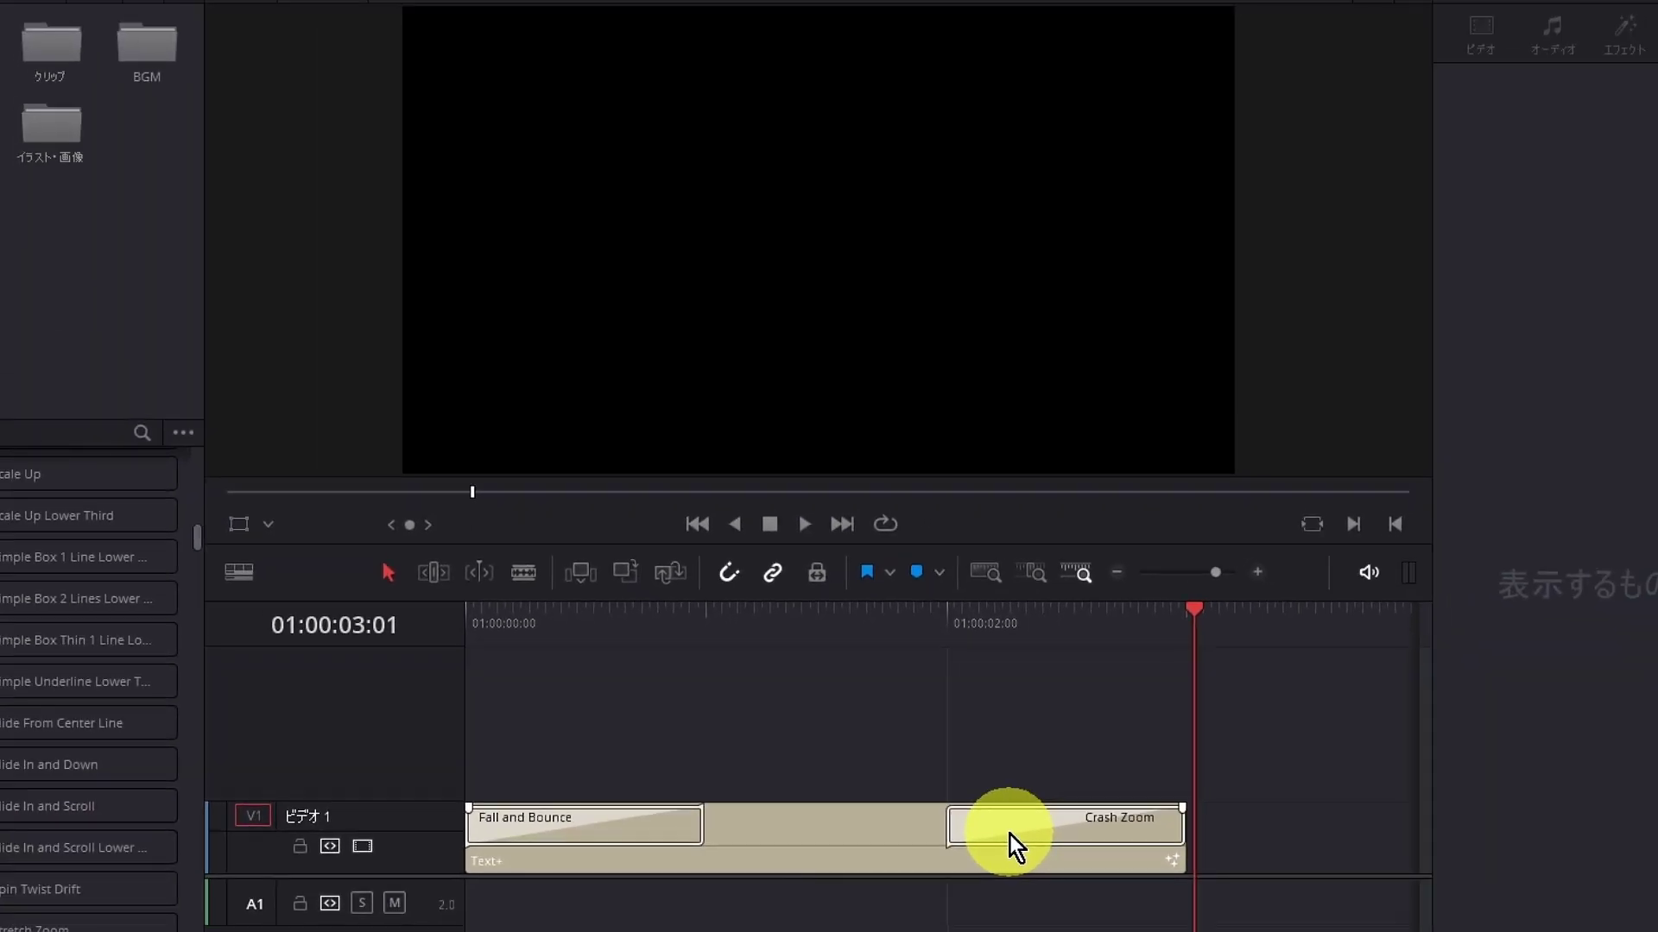
# Replay the title's Fall and Bounce and Crash Zoom animations, then play the plain テロップサンプル Text+ title
pyautogui.click(486, 614)
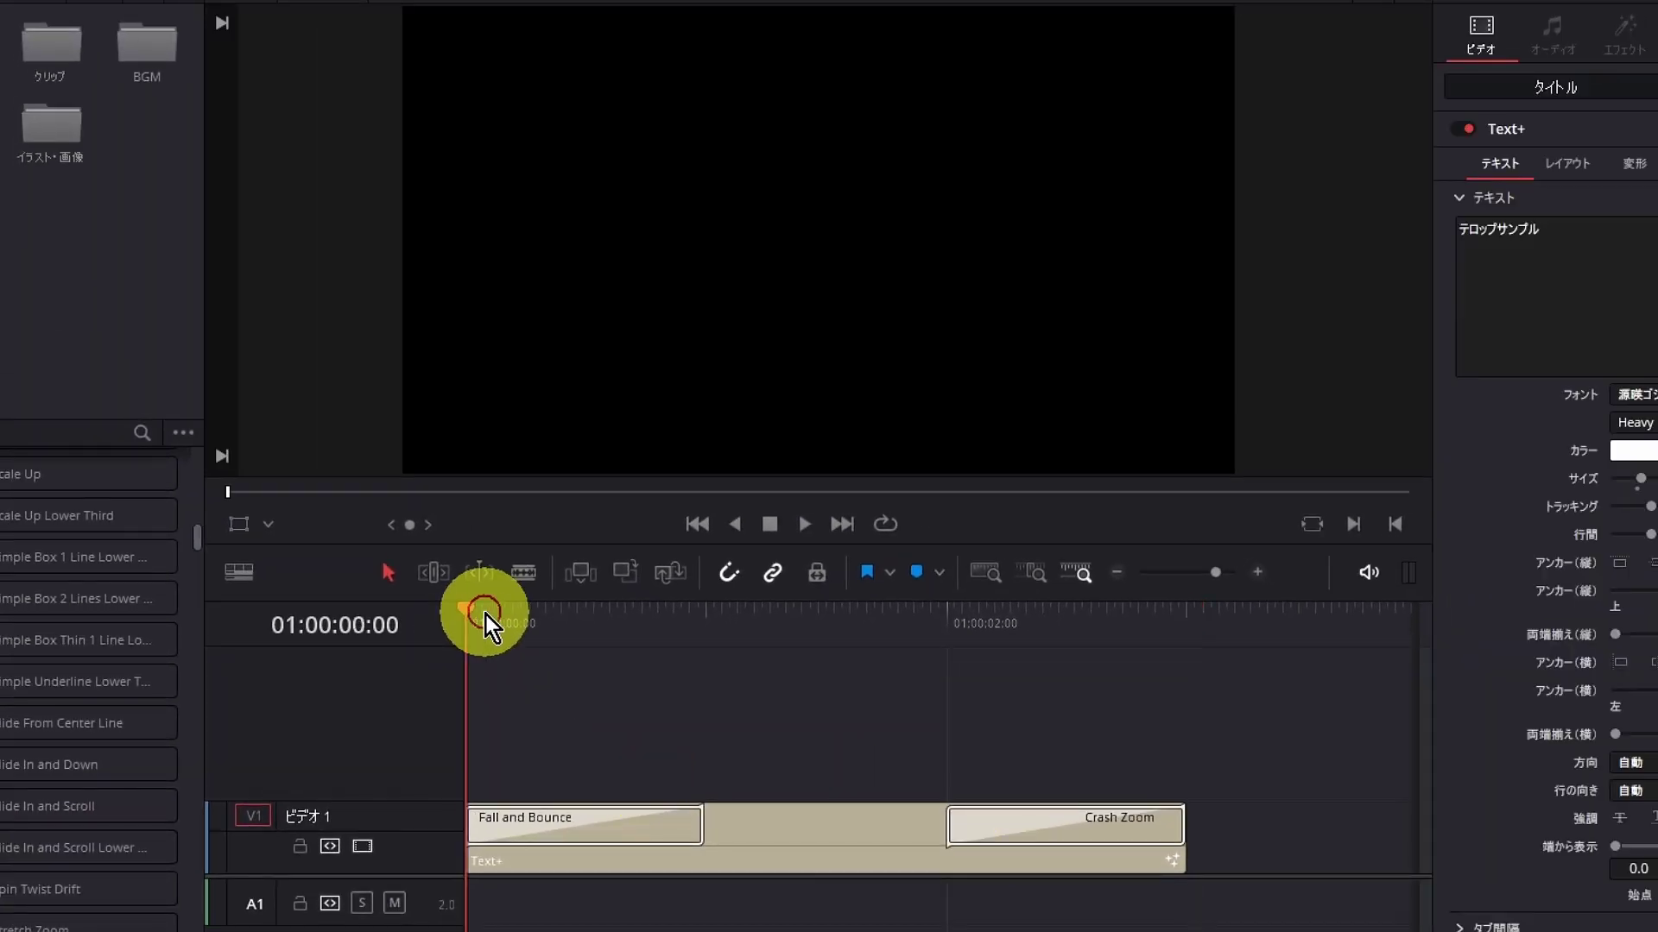
pyautogui.press('space')
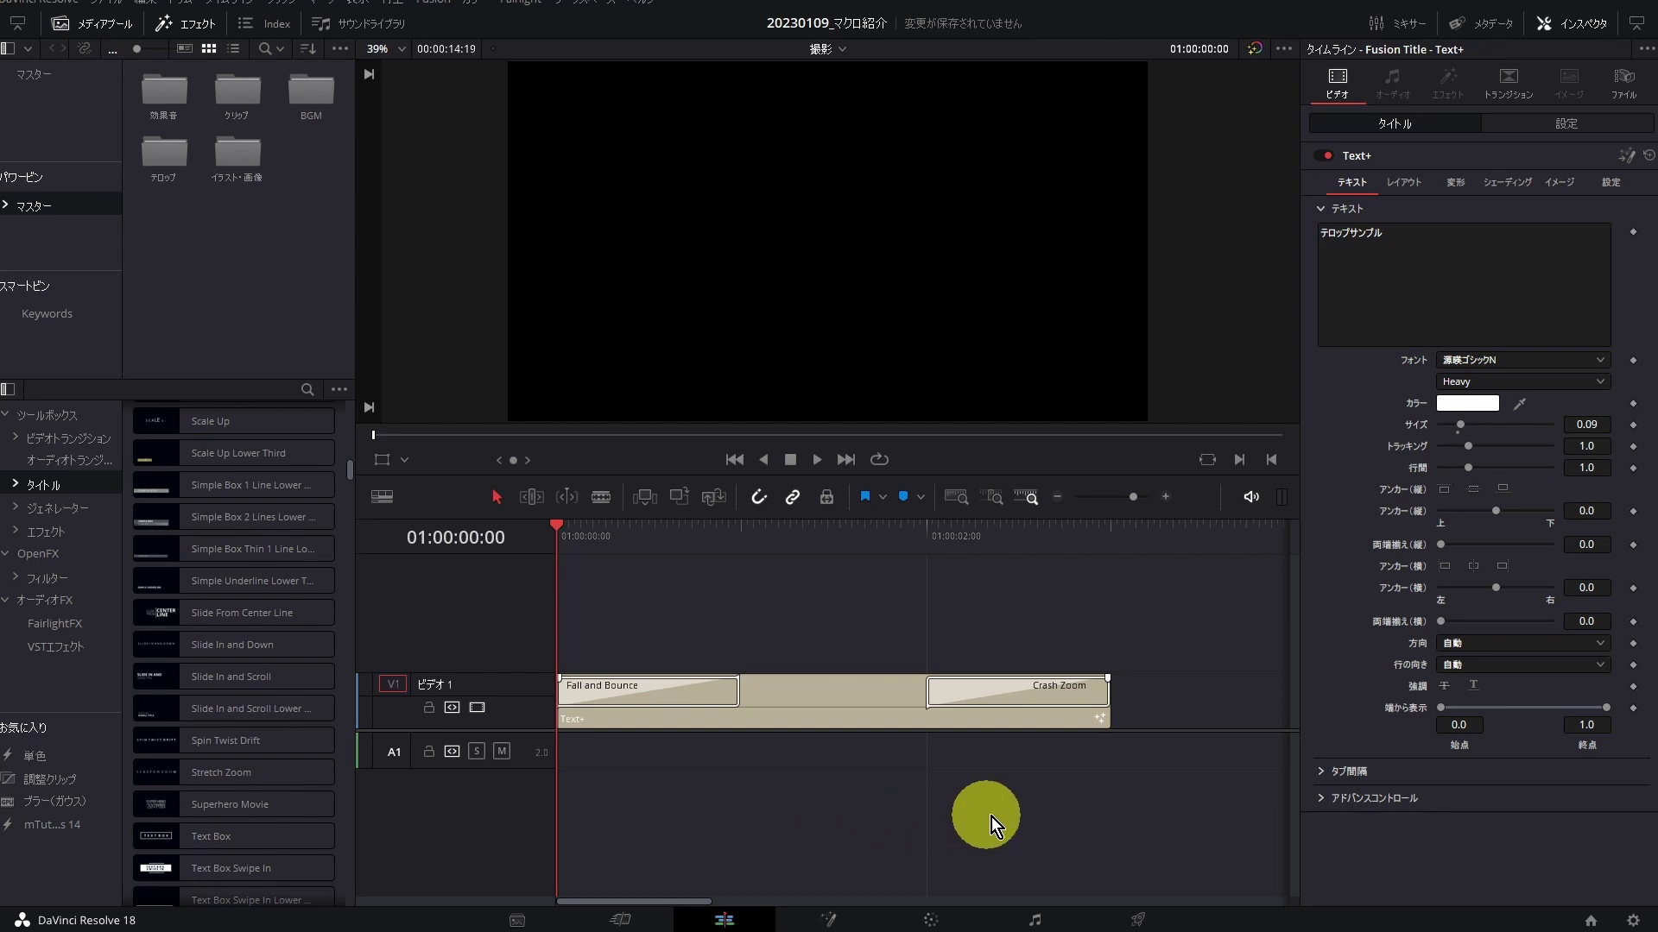
pyautogui.moveTo(1128, 817); pyautogui.dragTo(616, 656)
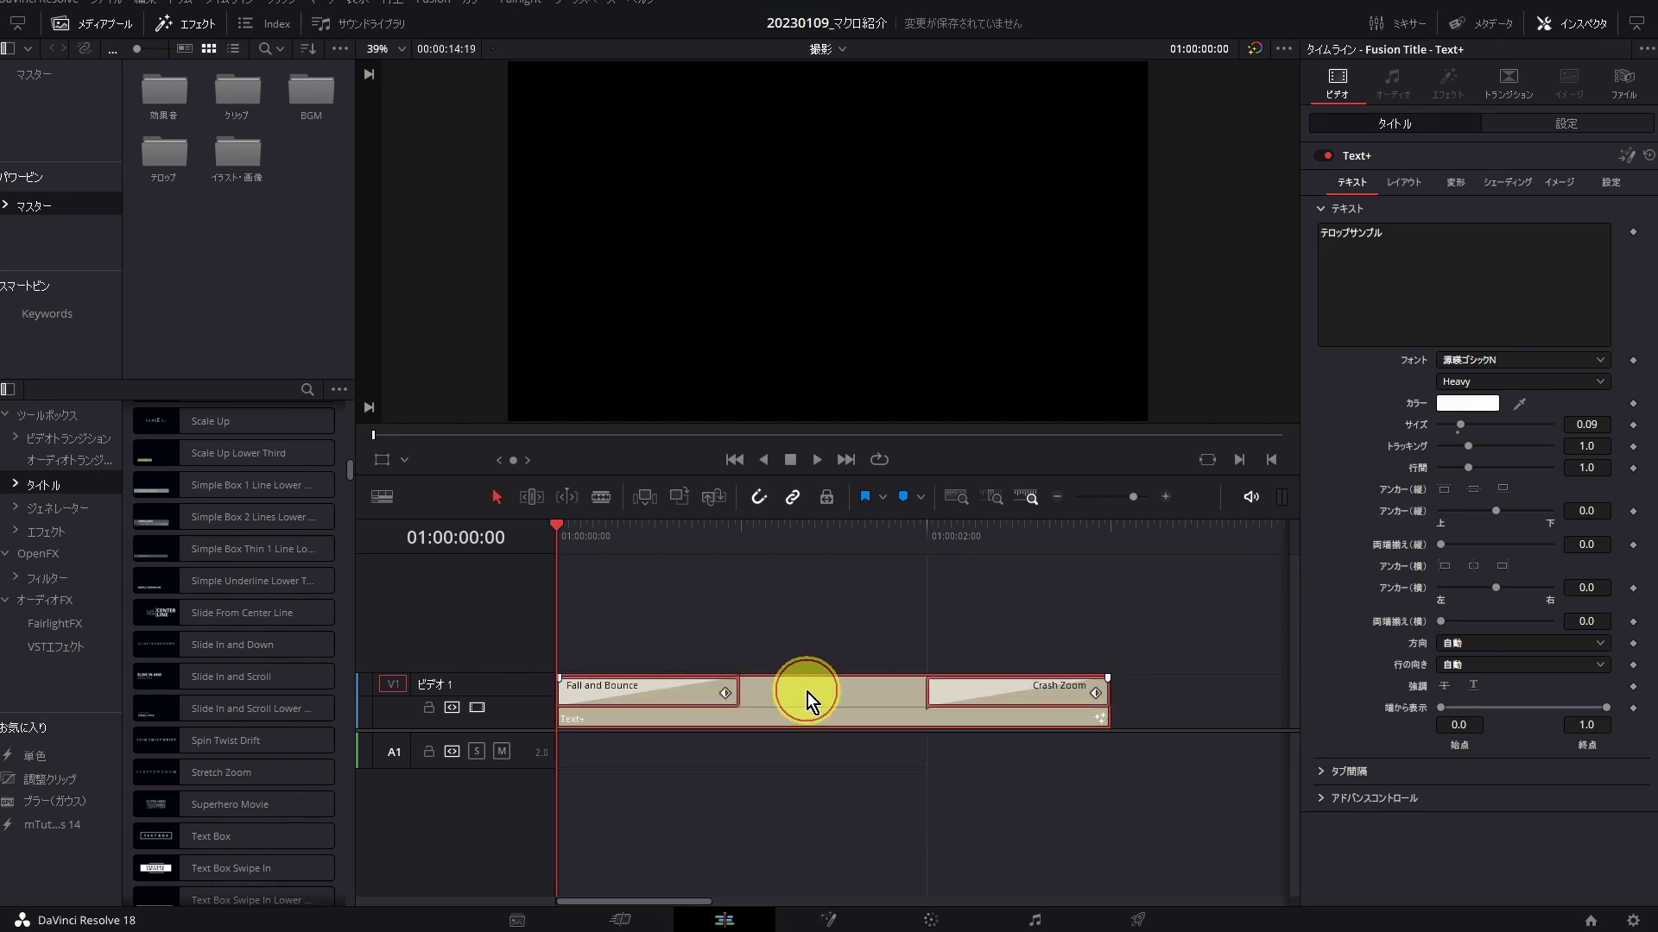
pyautogui.moveTo(807, 693); pyautogui.dragTo(411, 364)
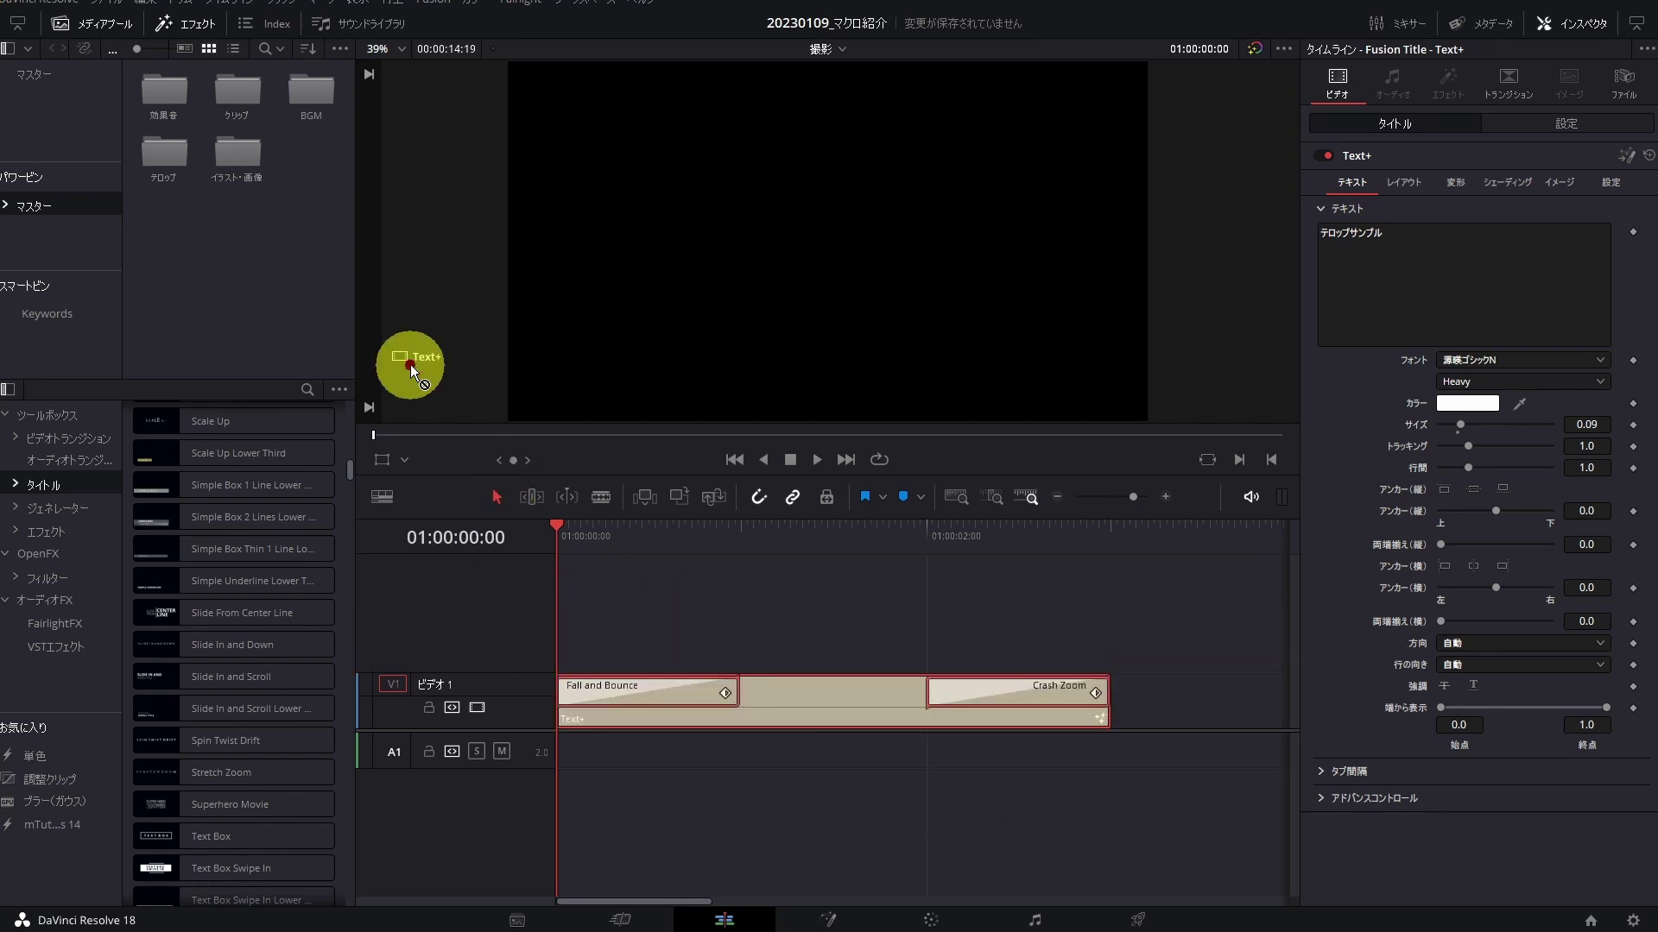
pyautogui.moveTo(247, 274); pyautogui.dragTo(248, 273)
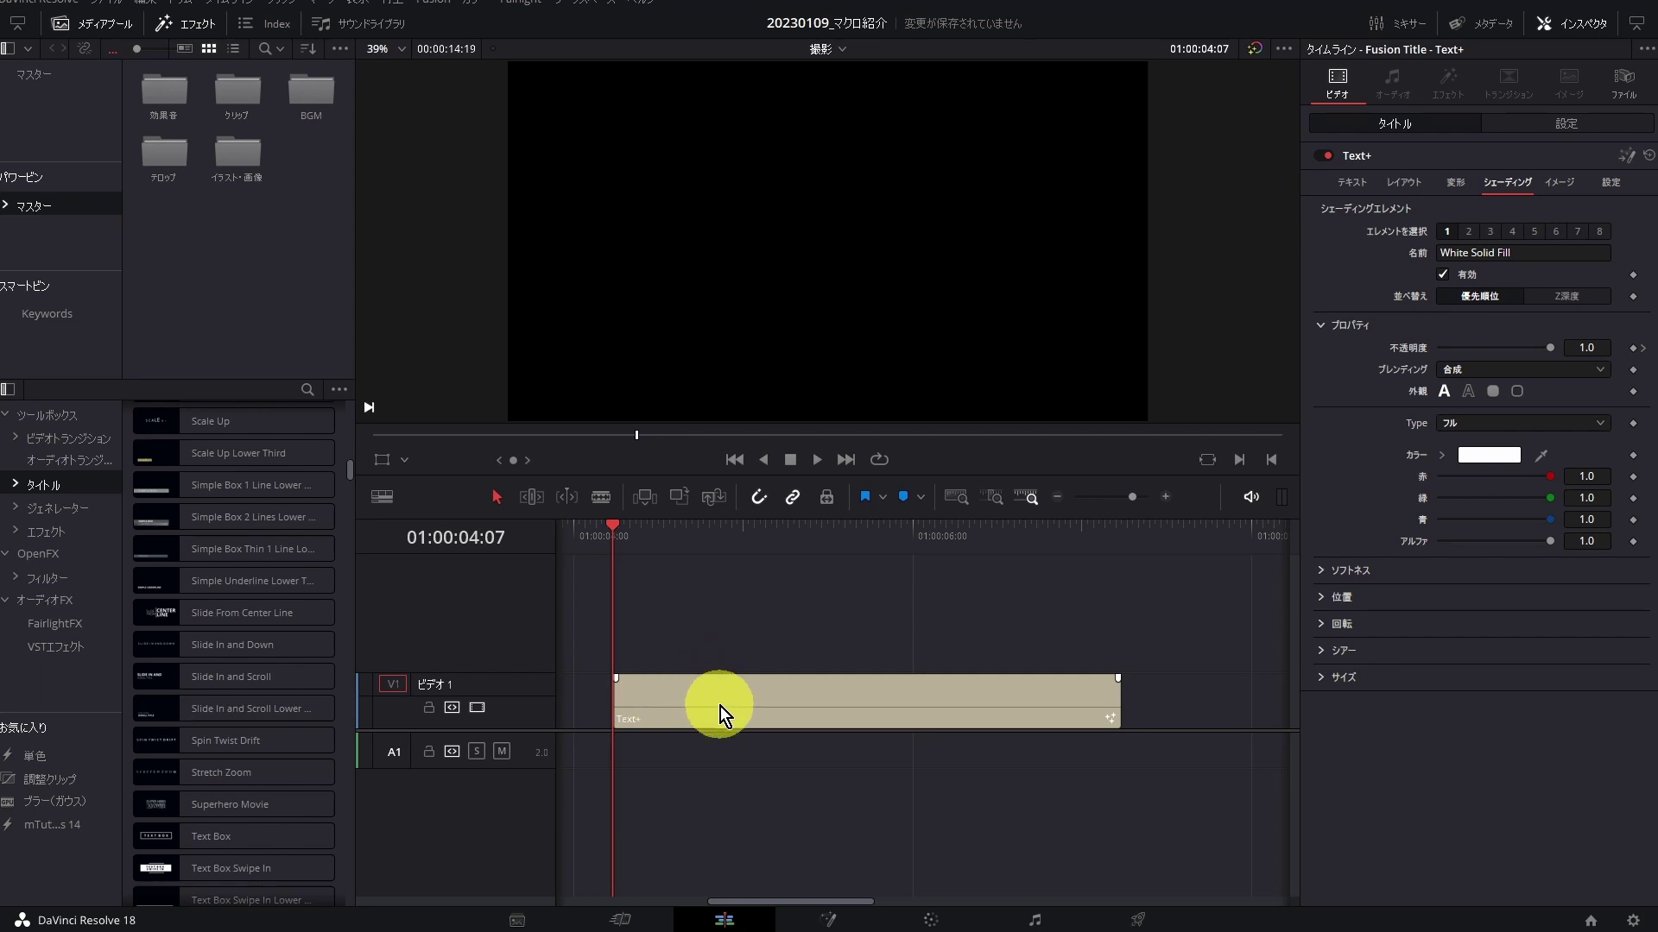
pyautogui.press('space')
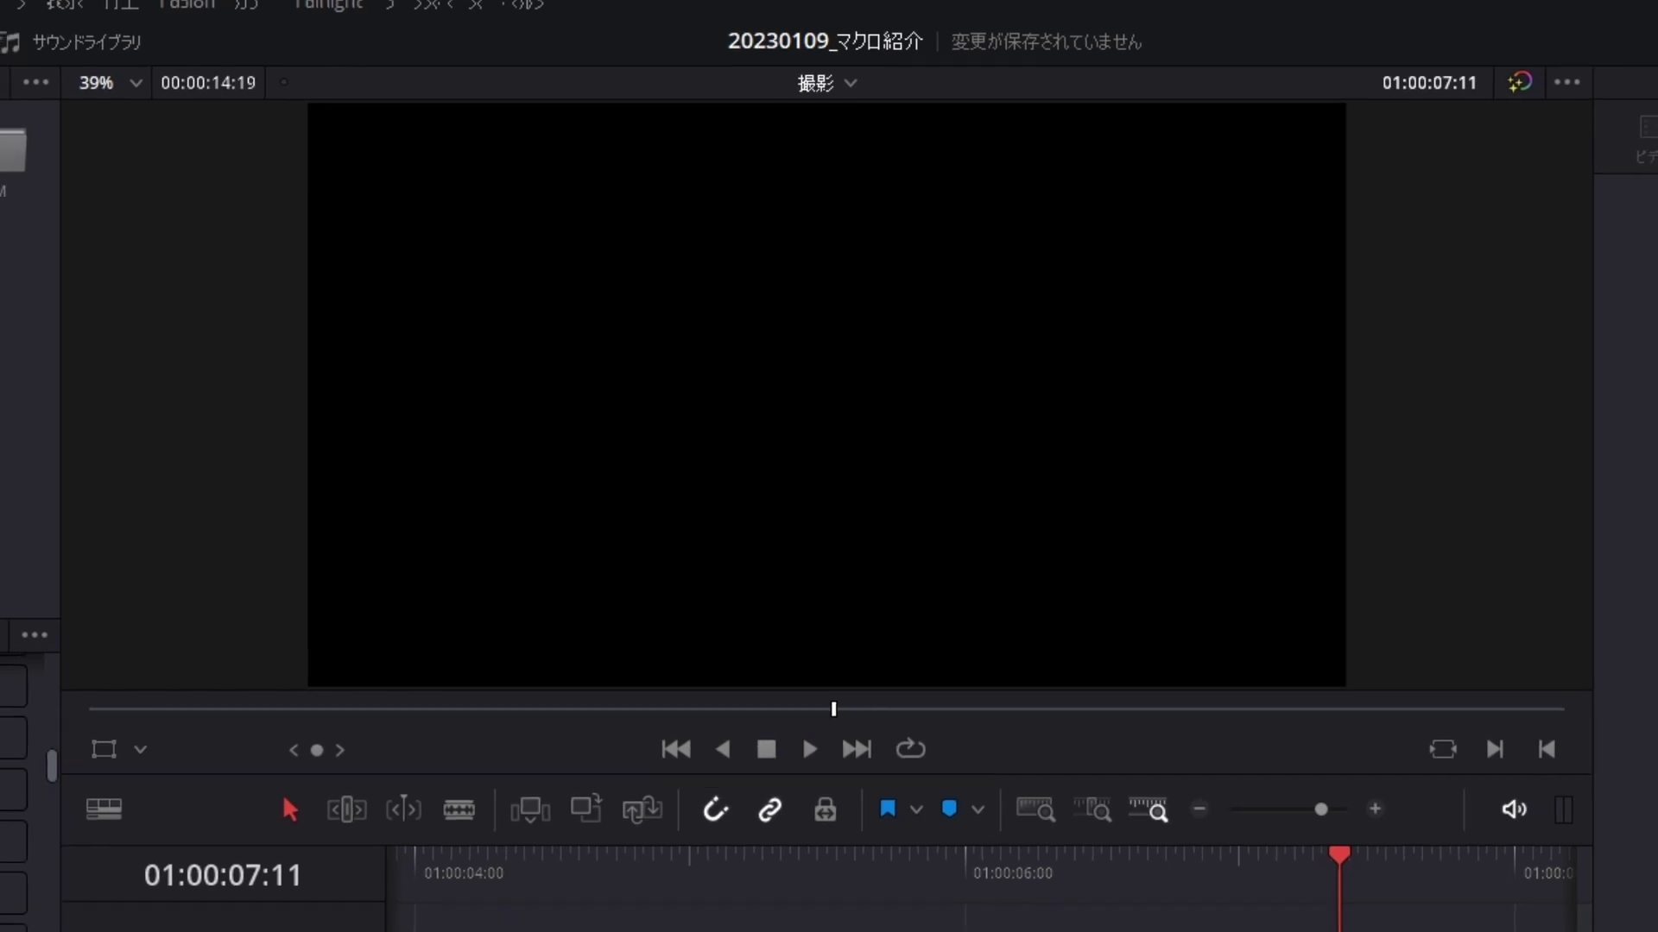
# Store the Text+ title in the media pool, drop a lengthened copy near 01:00:08, and play it
pyautogui.moveTo(809, 713); pyautogui.dragTo(221, 238)
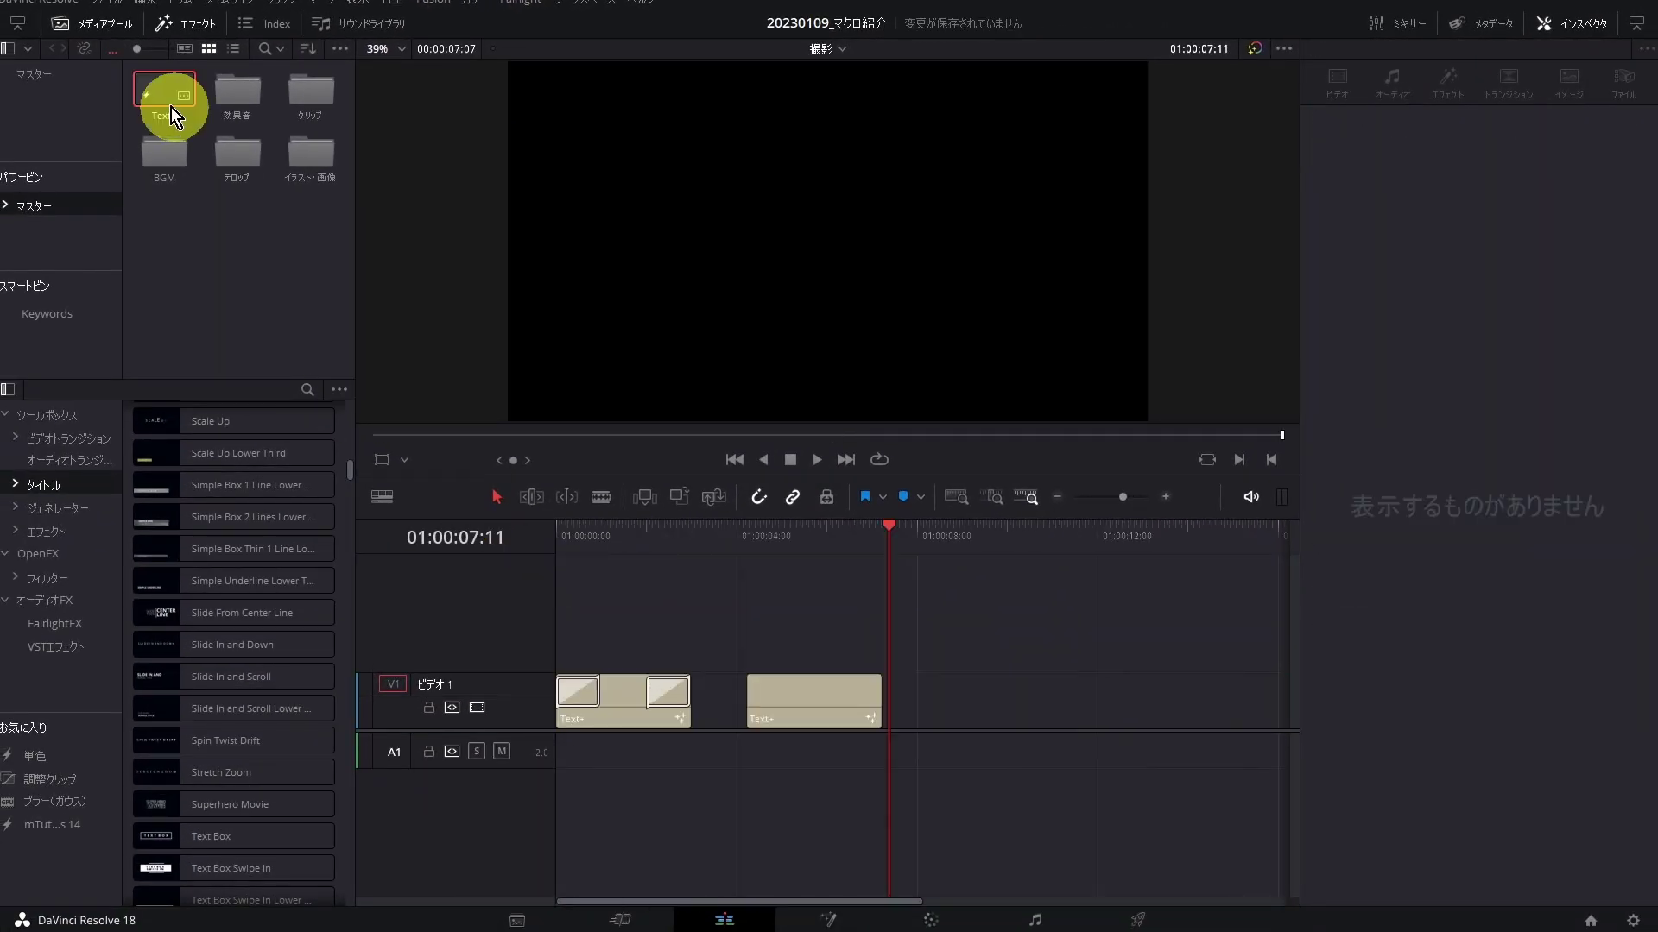
pyautogui.moveTo(164, 100)
pyautogui.mouseDown()
pyautogui.moveTo(935, 664)
pyautogui.moveTo(937, 683)
pyautogui.mouseUp()
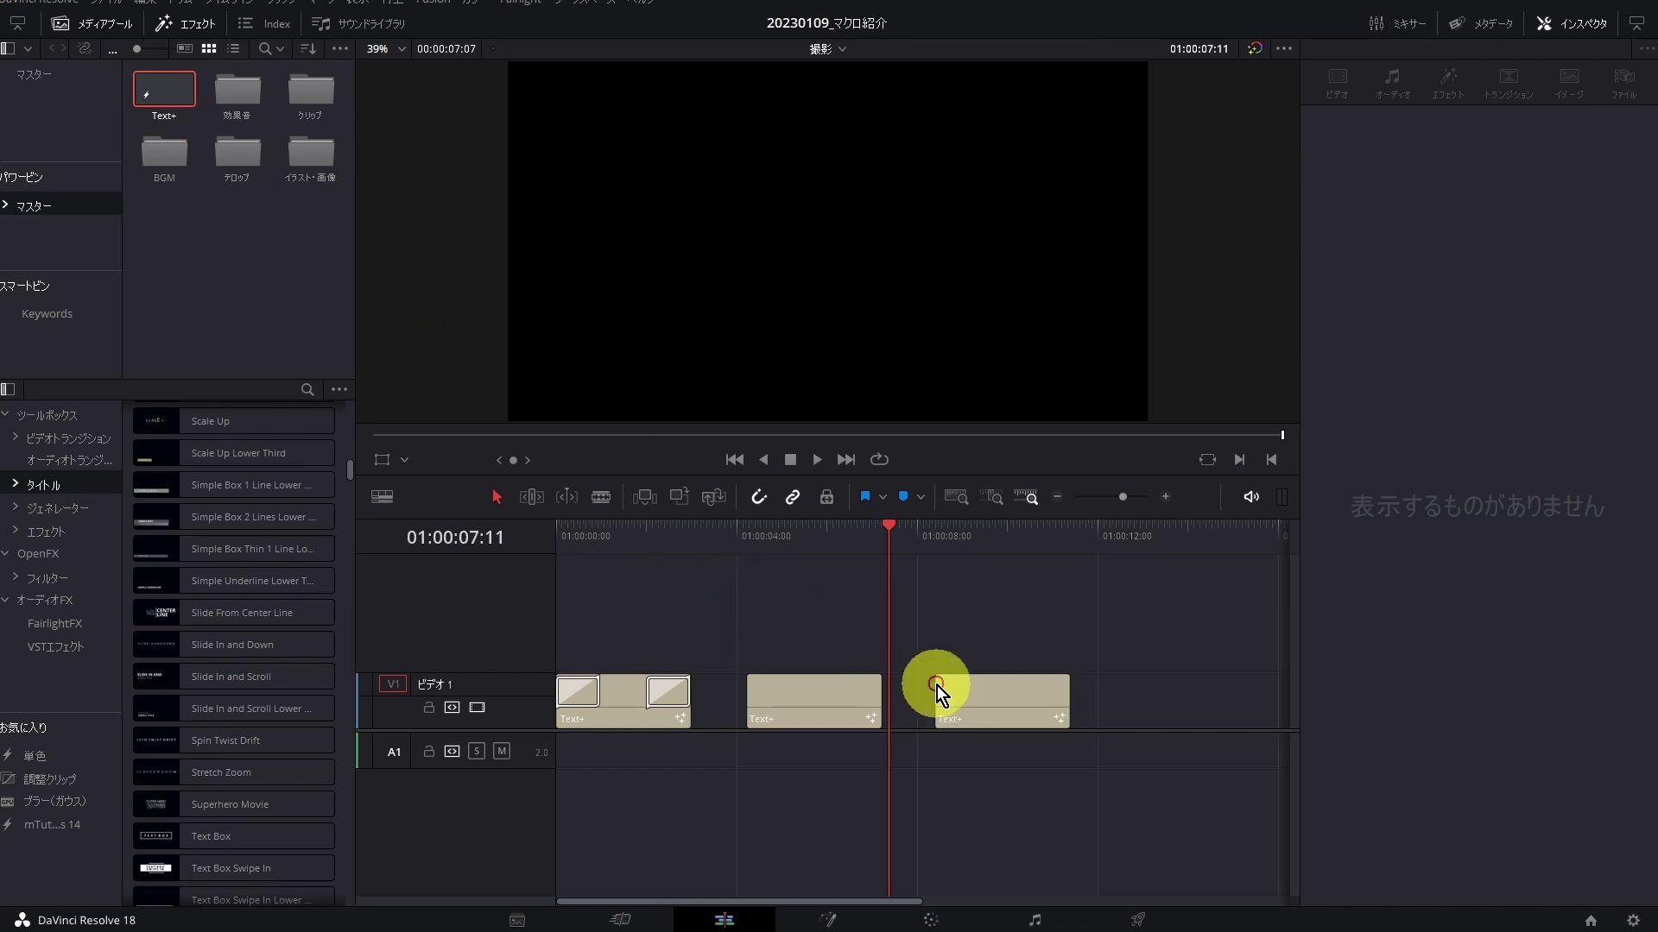
pyautogui.moveTo(1069, 690); pyautogui.dragTo(1199, 688)
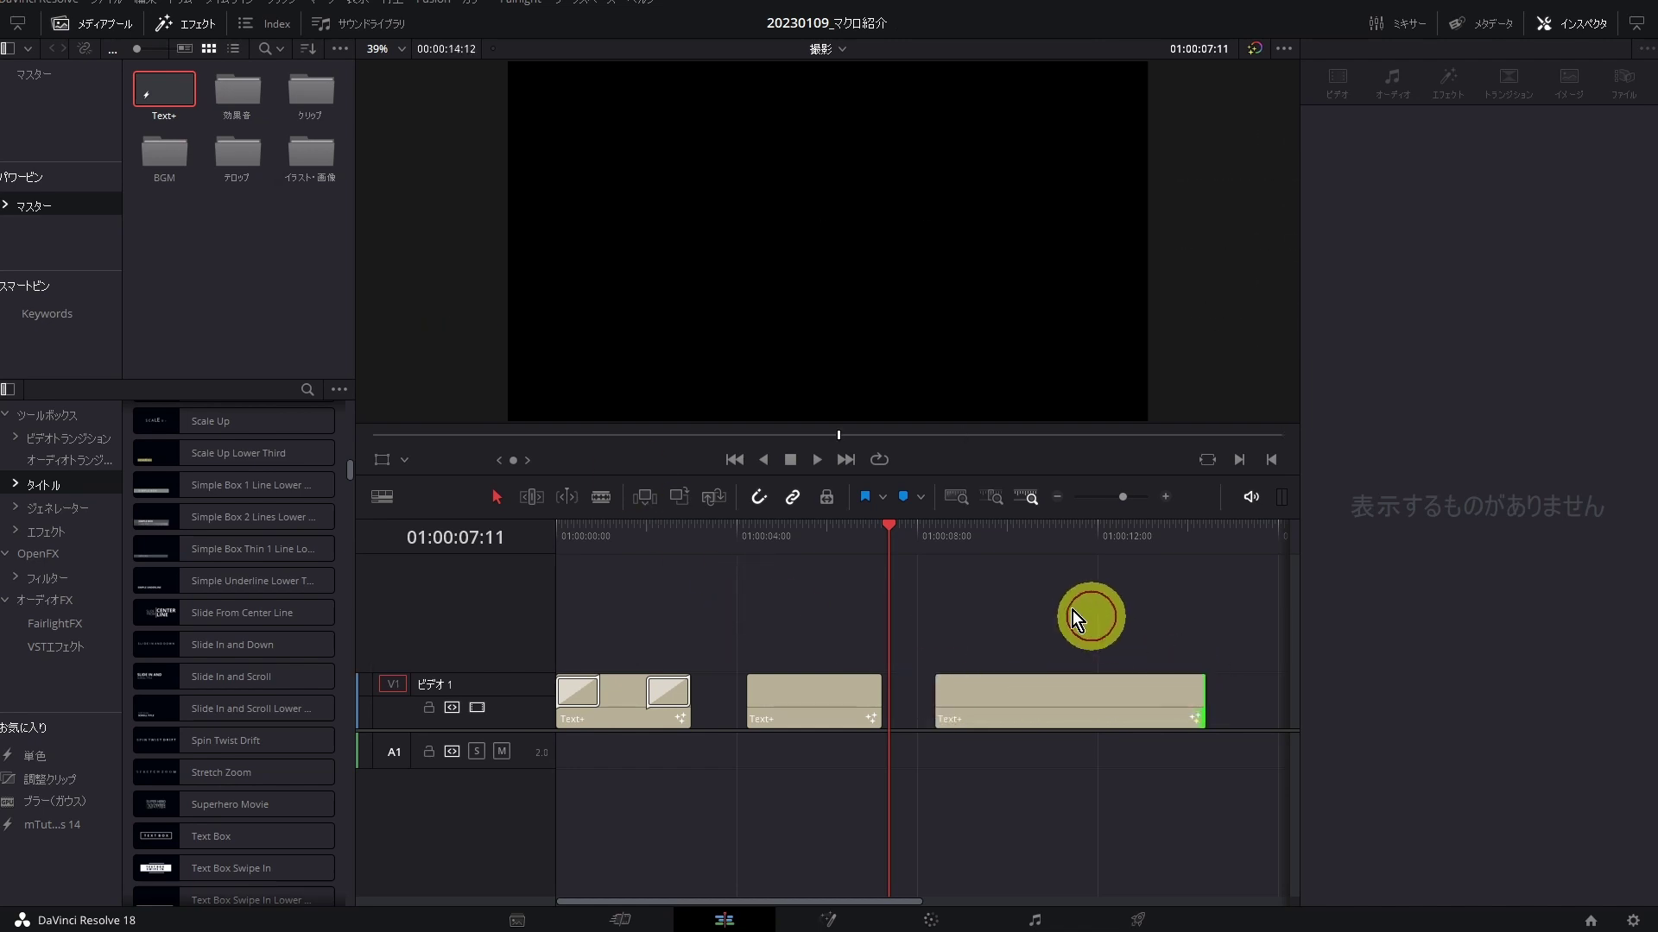
pyautogui.click(947, 549)
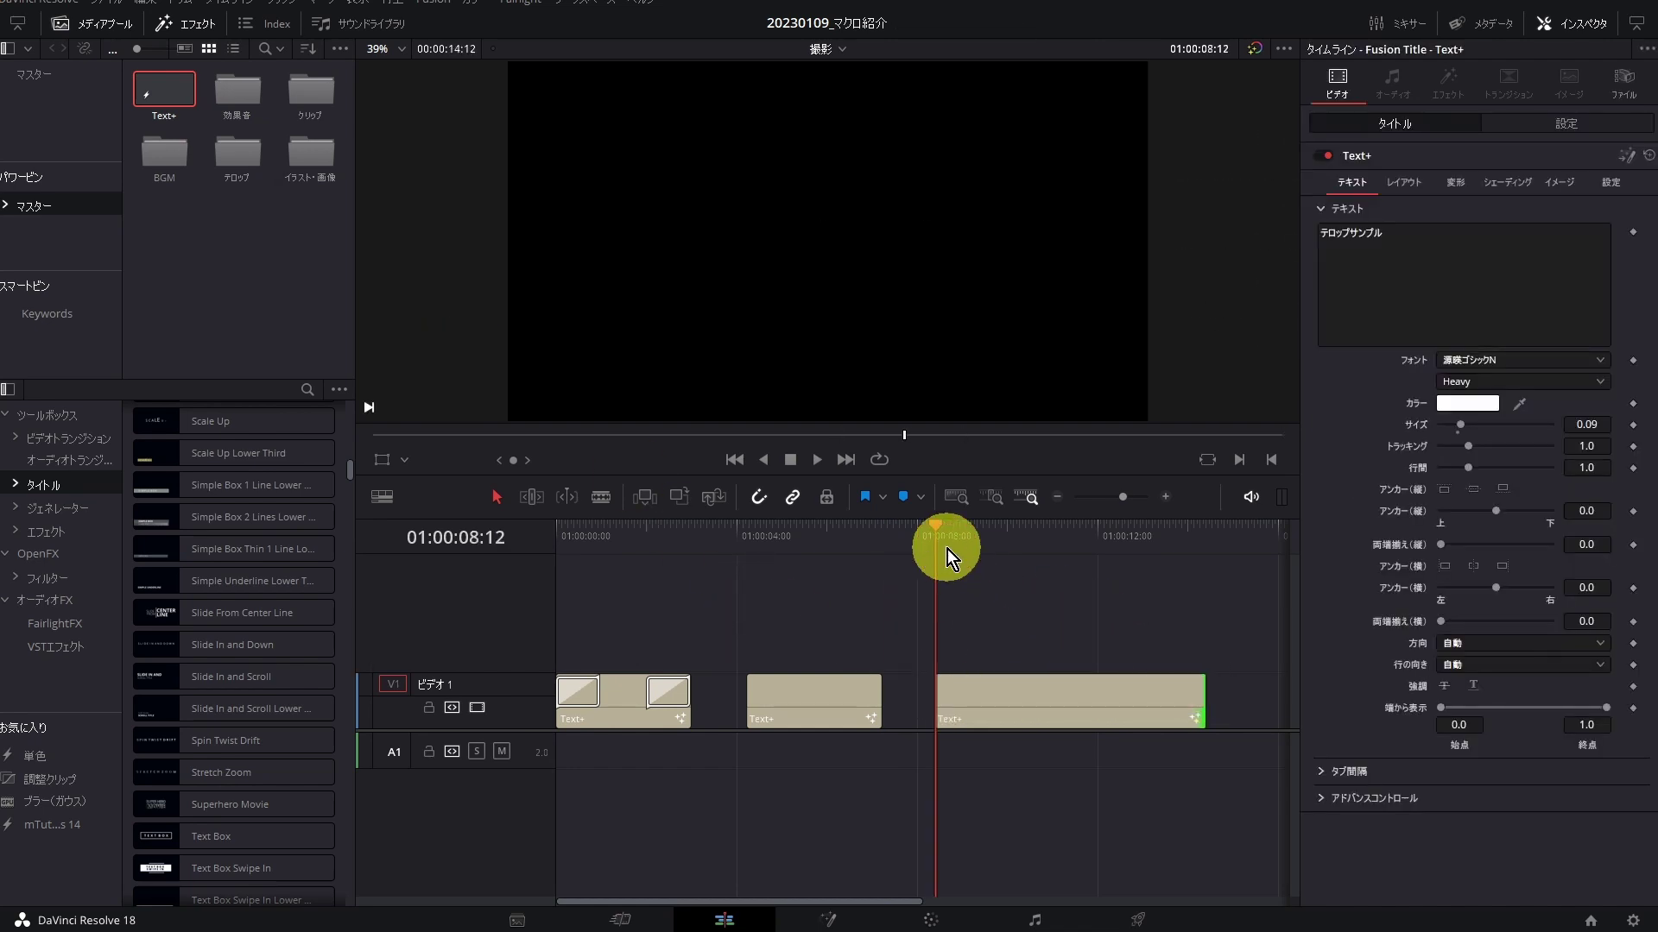
pyautogui.press('space')
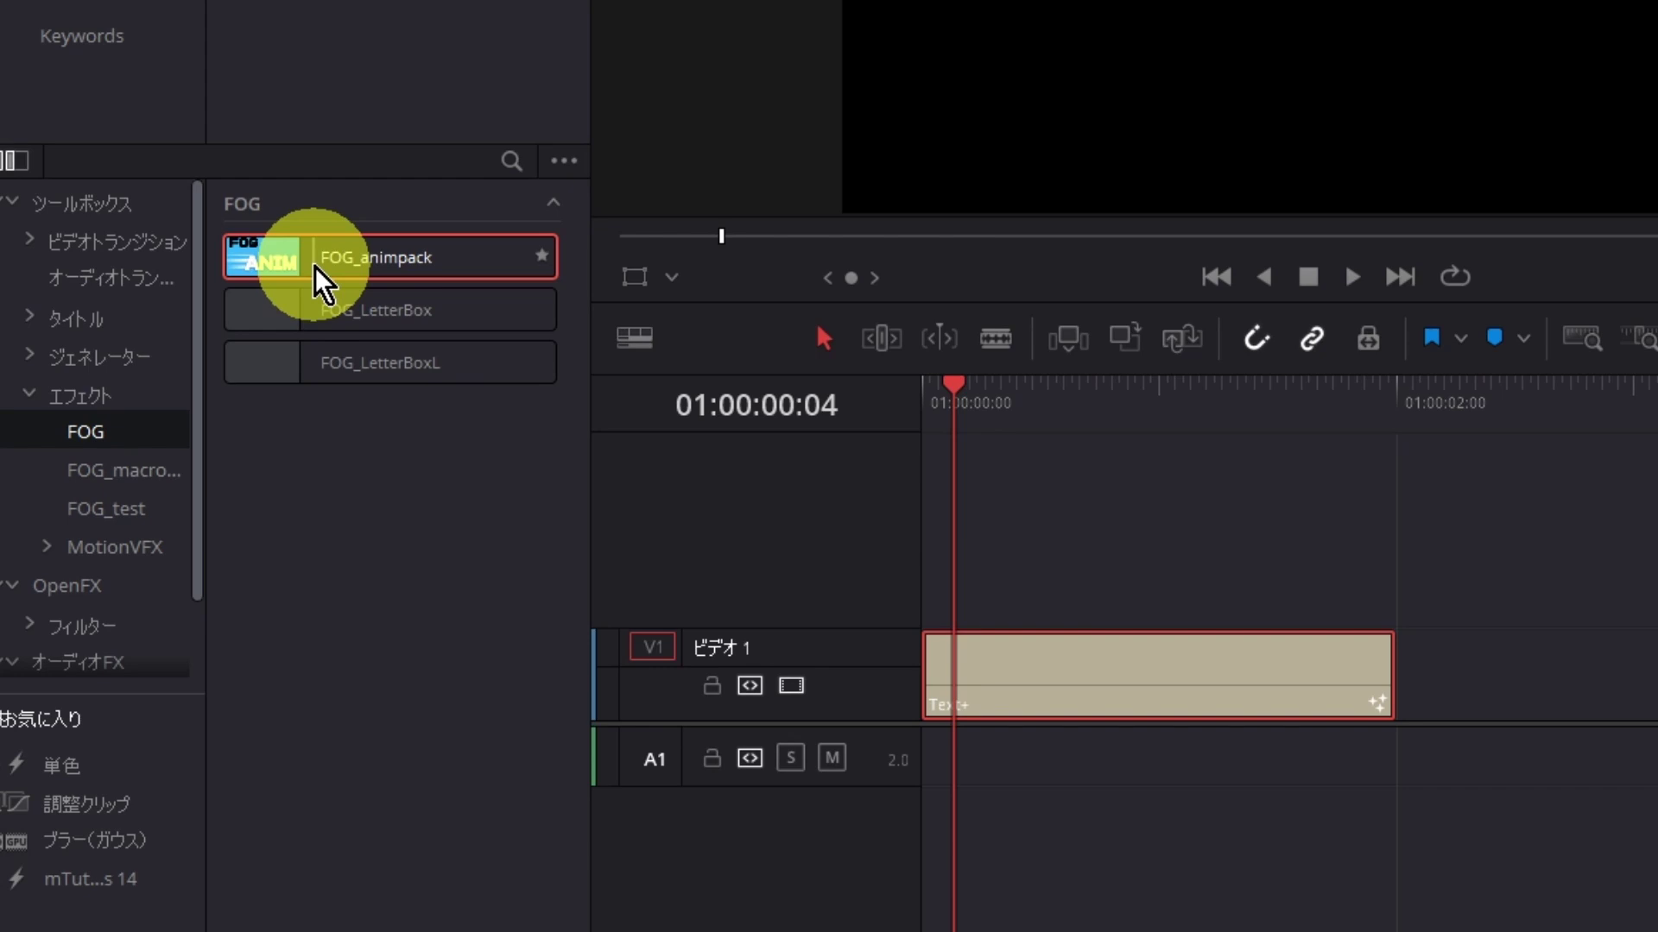
# Put FOG_animpack on the V1 title: 開始モード slide_down with Bounce easing, 終了モード zoom_in
pyautogui.moveTo(316, 268); pyautogui.dragTo(1065, 678)
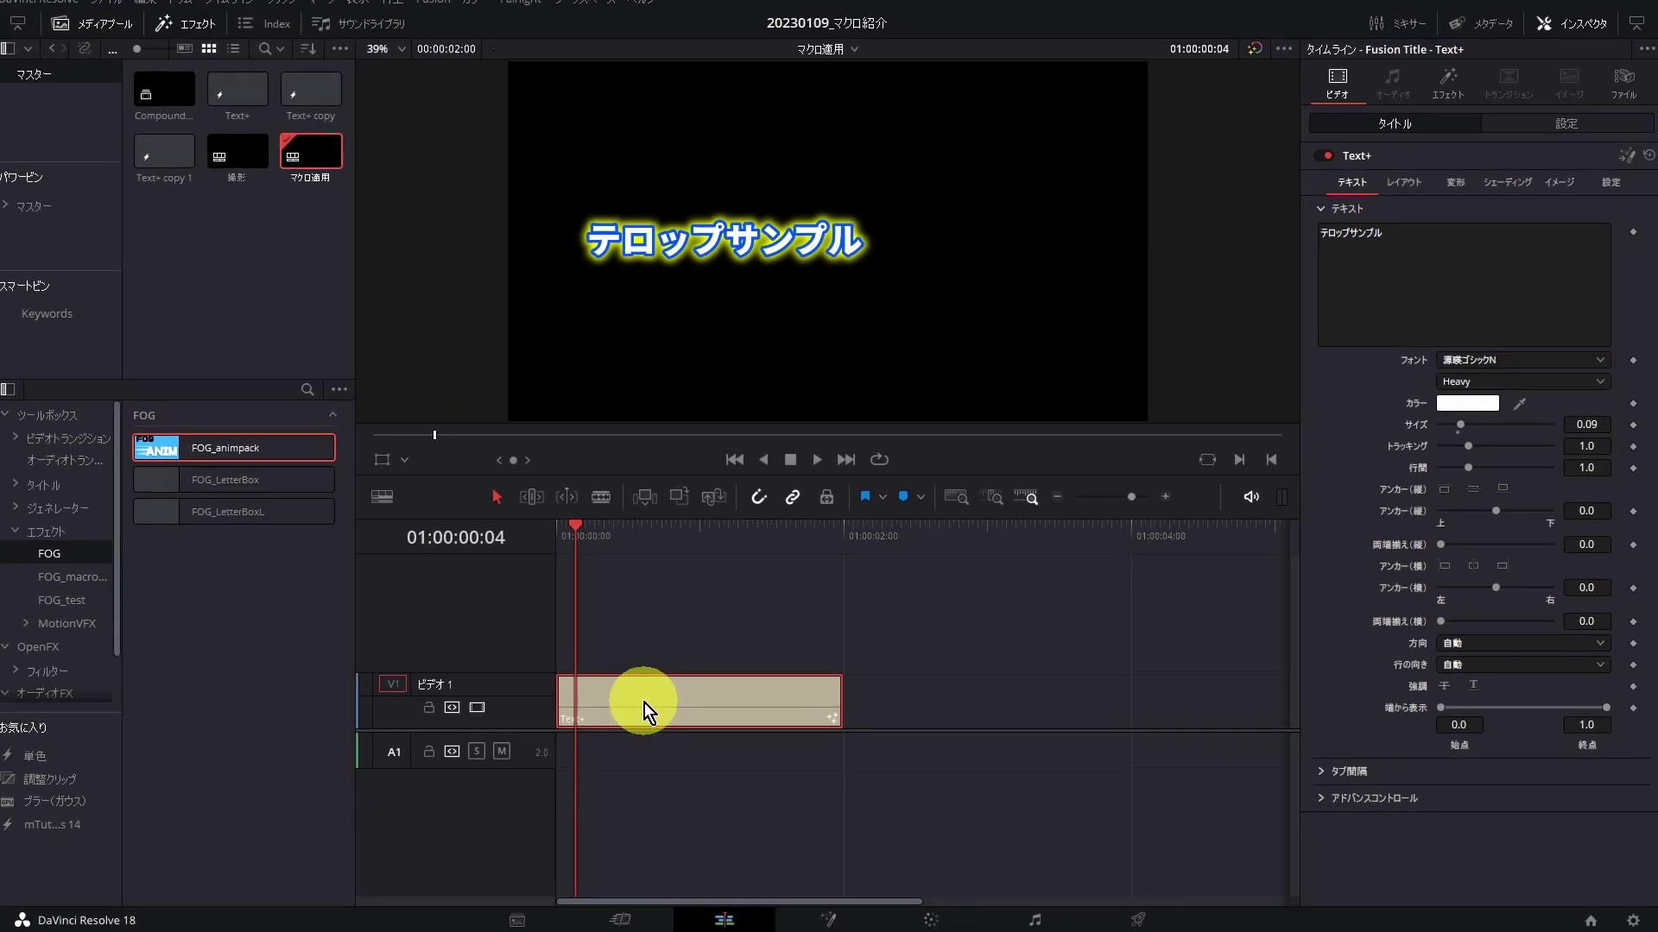
pyautogui.click(1447, 84)
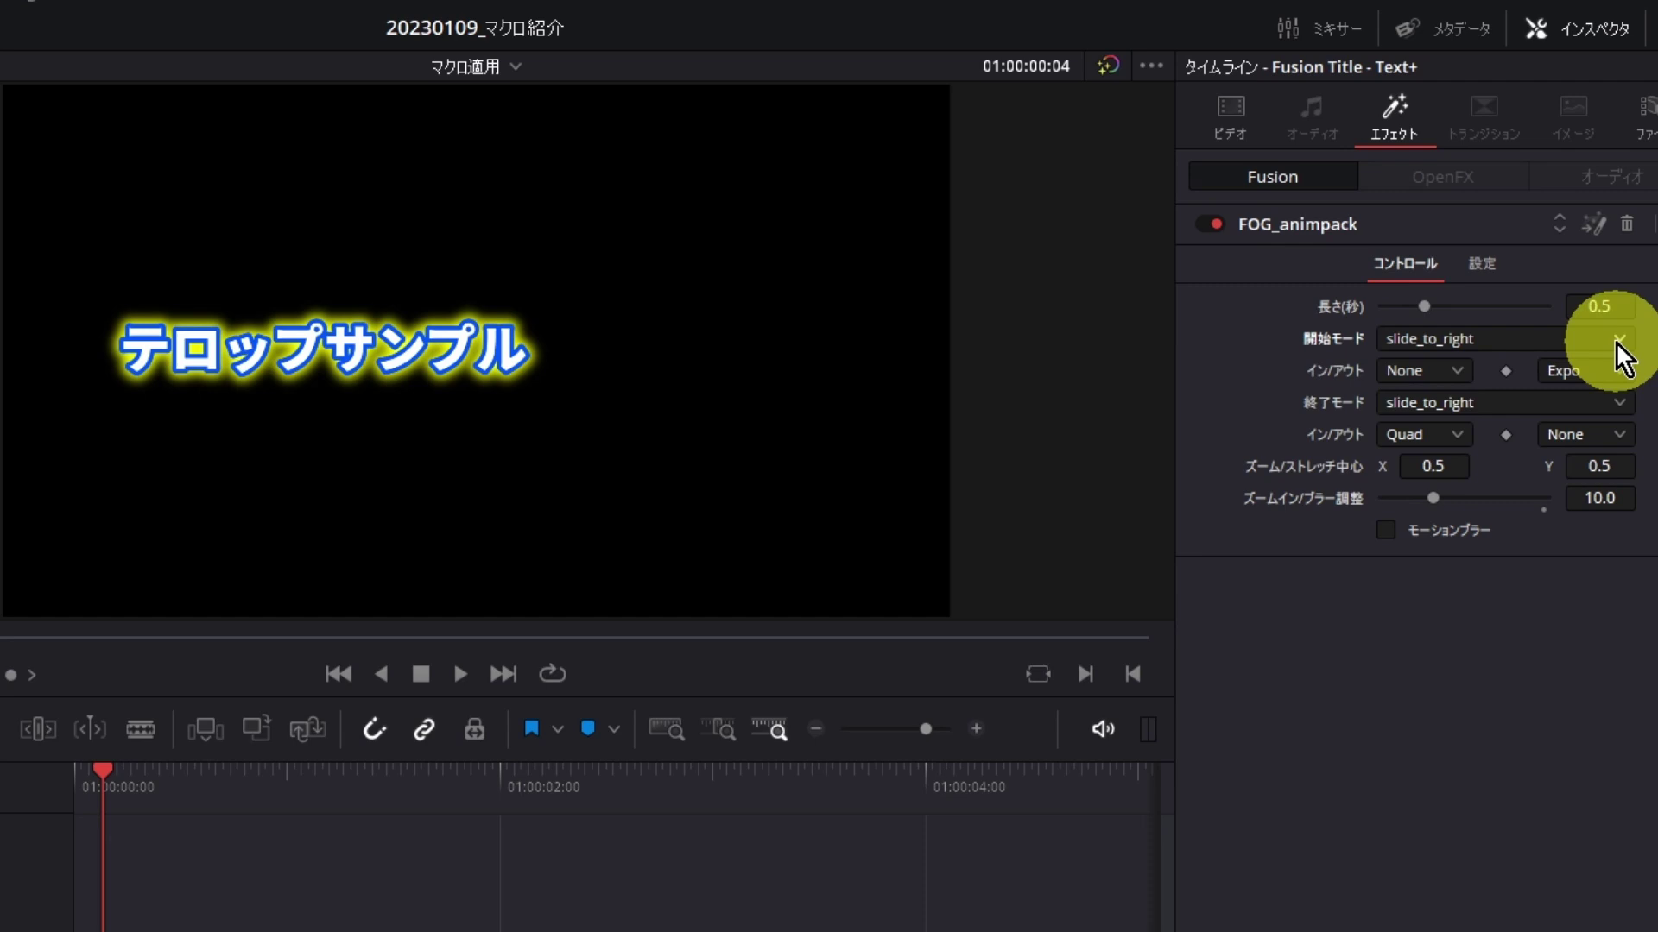
pyautogui.click(1615, 342)
pyautogui.click(1562, 450)
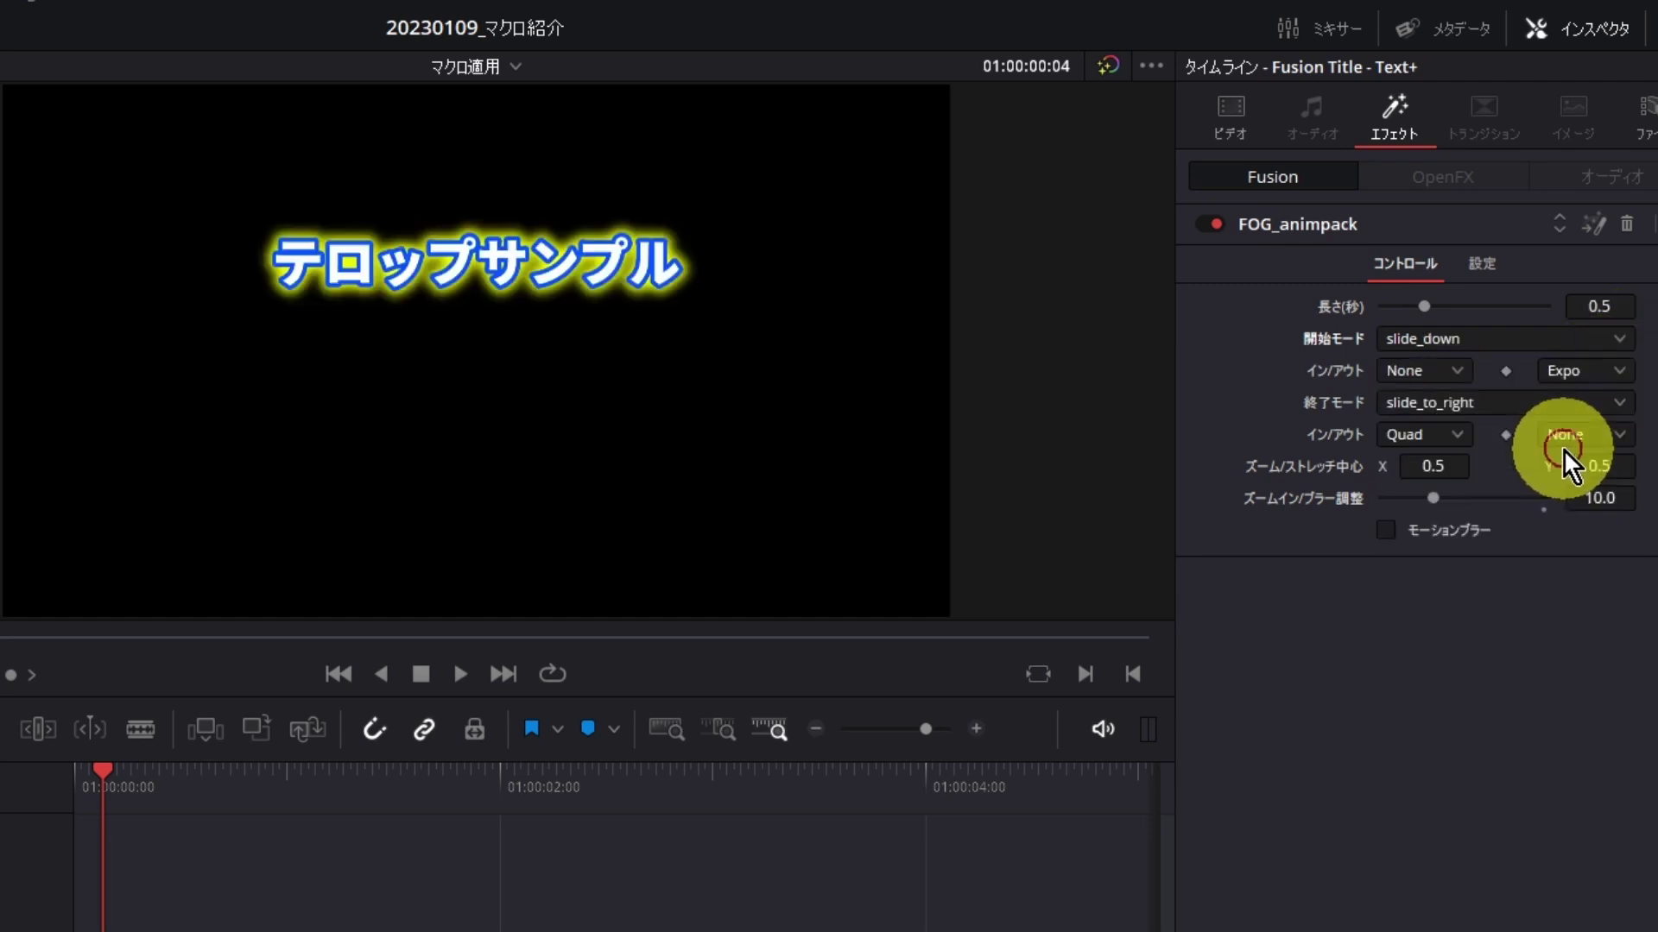
pyautogui.click(1602, 377)
pyautogui.click(1623, 675)
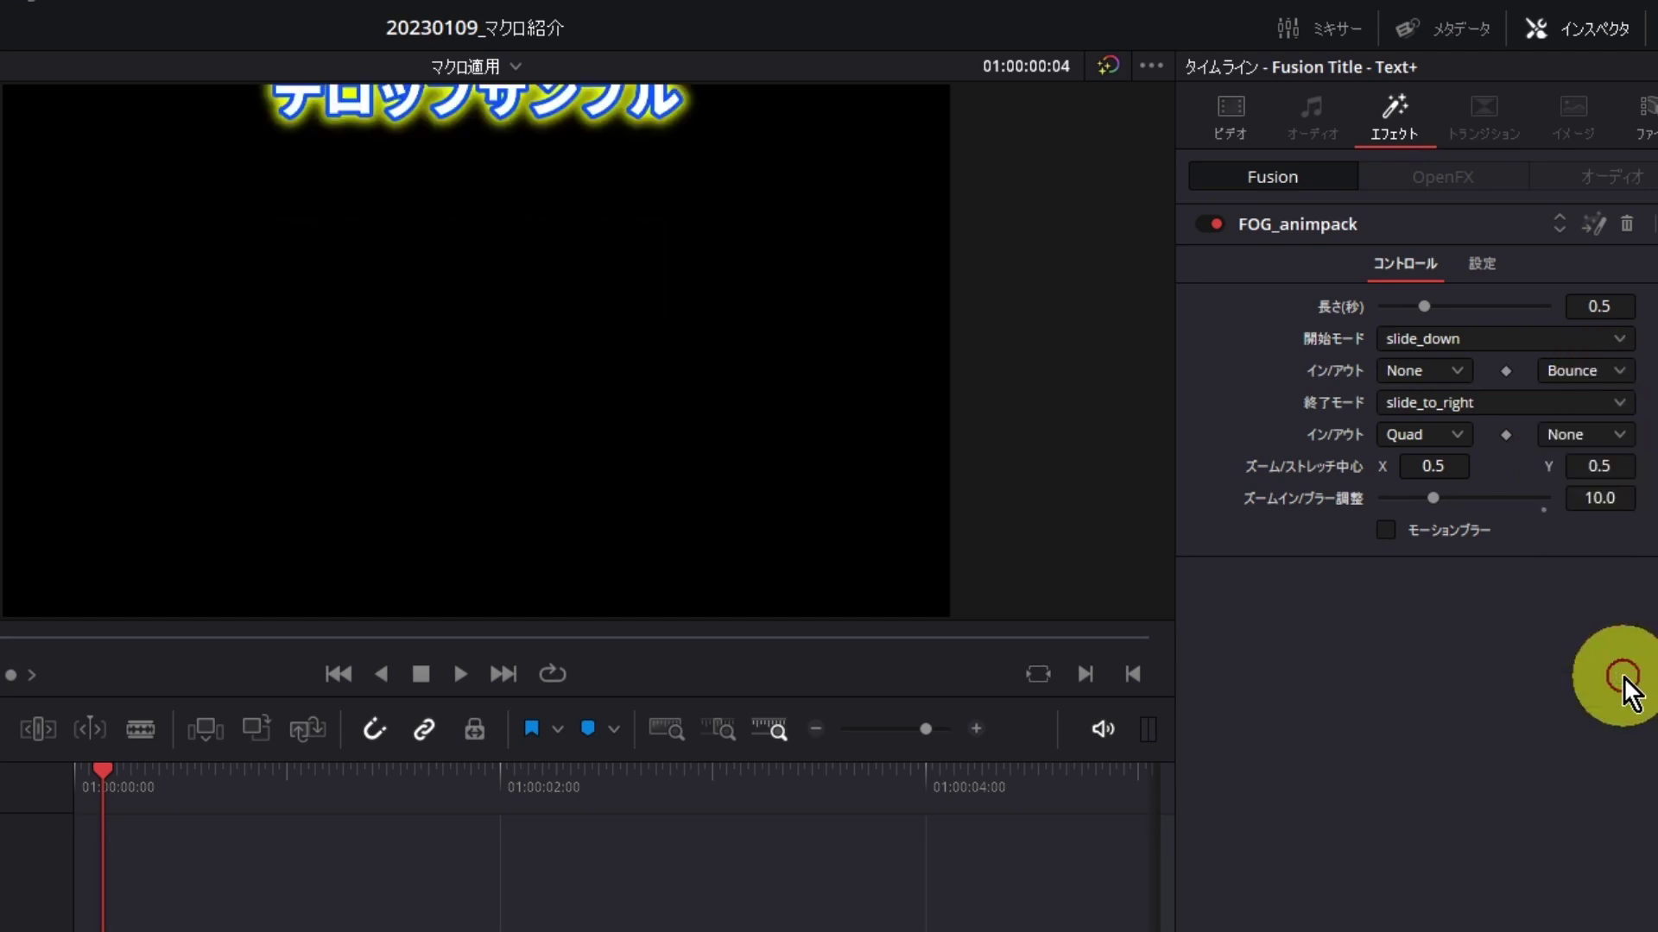
pyautogui.click(1480, 408)
pyautogui.click(1491, 605)
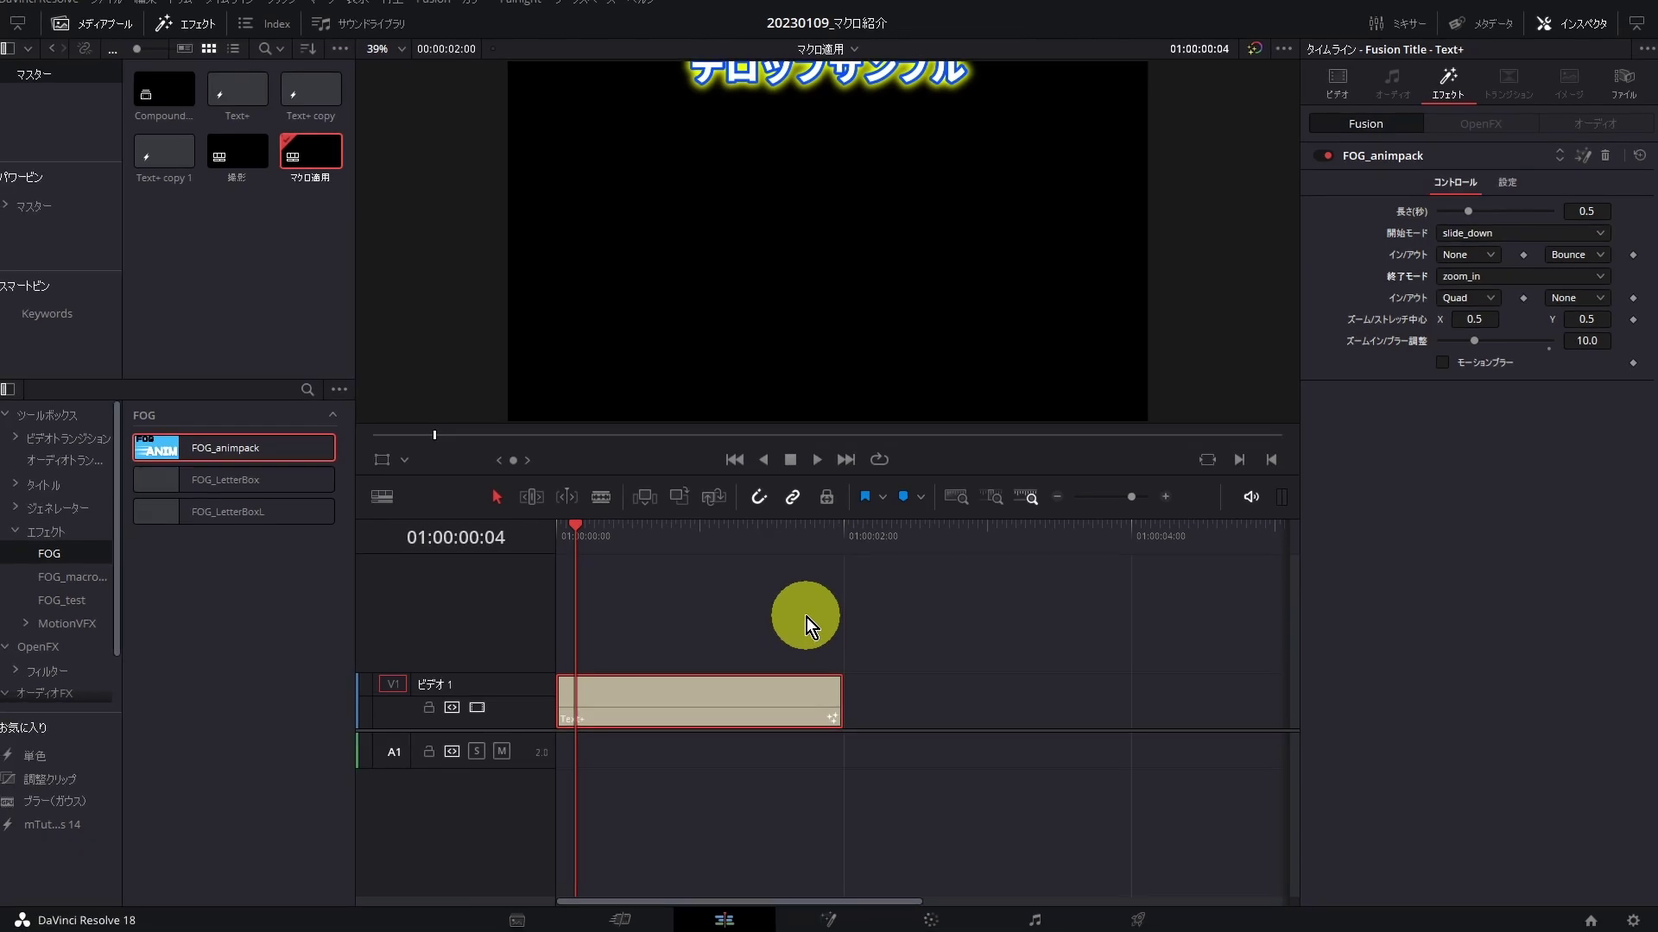
# Replay the title from 01:00:00:00 to watch the slide_down entrance and zoom_in exit
pyautogui.click(560, 538)
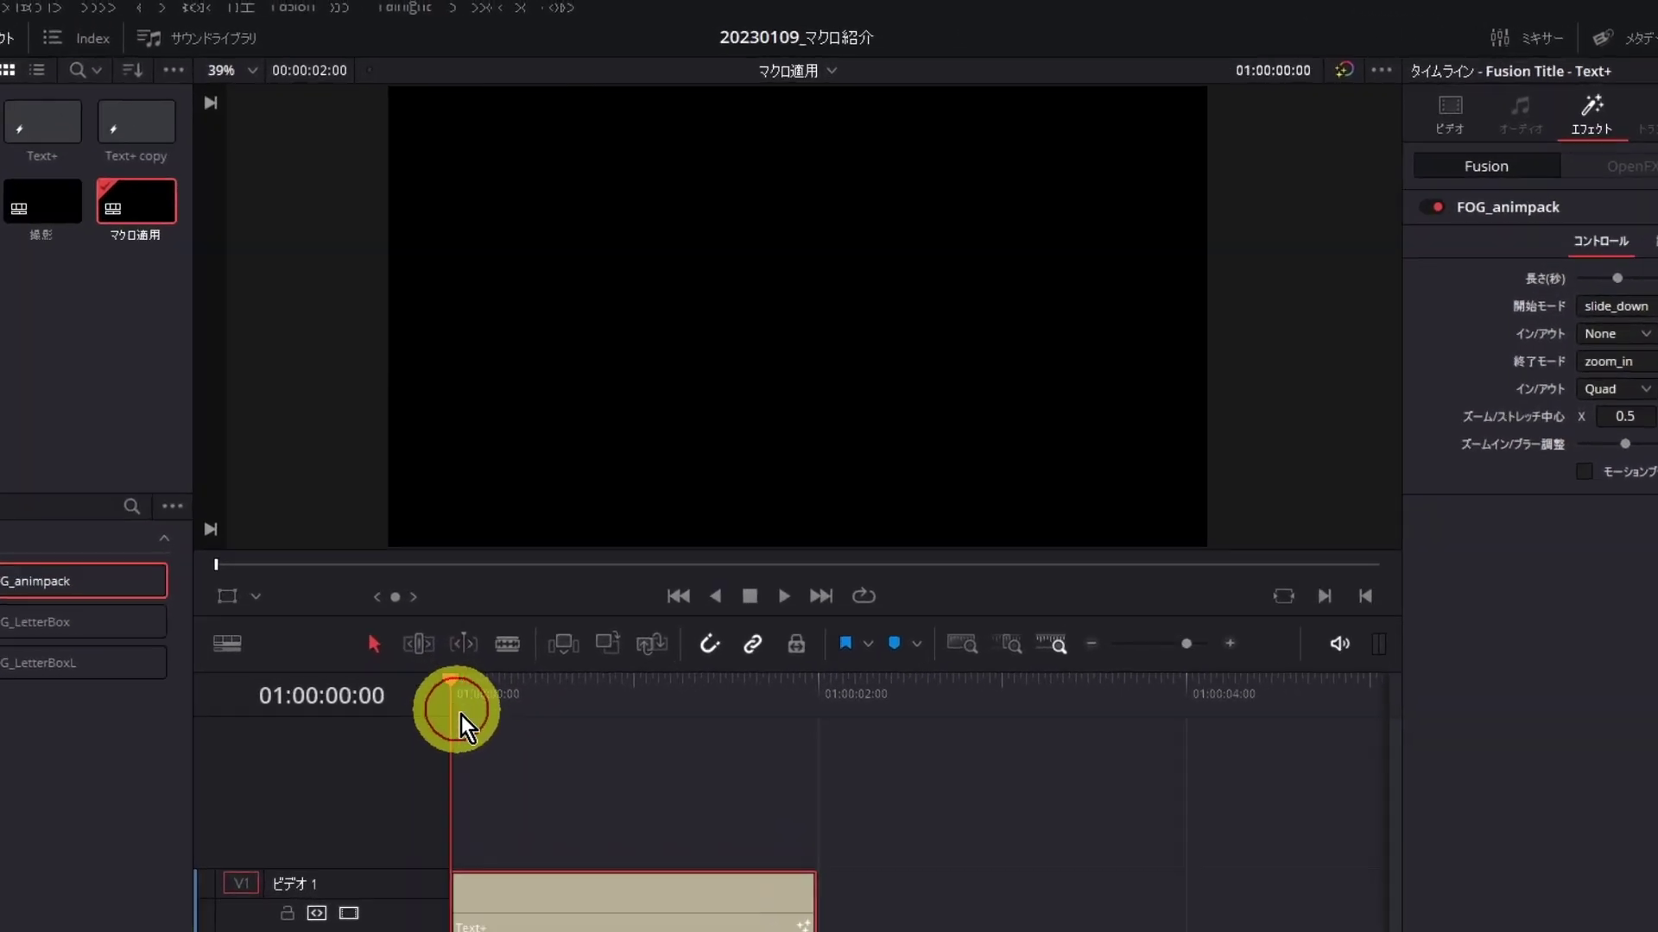
pyautogui.press('space')
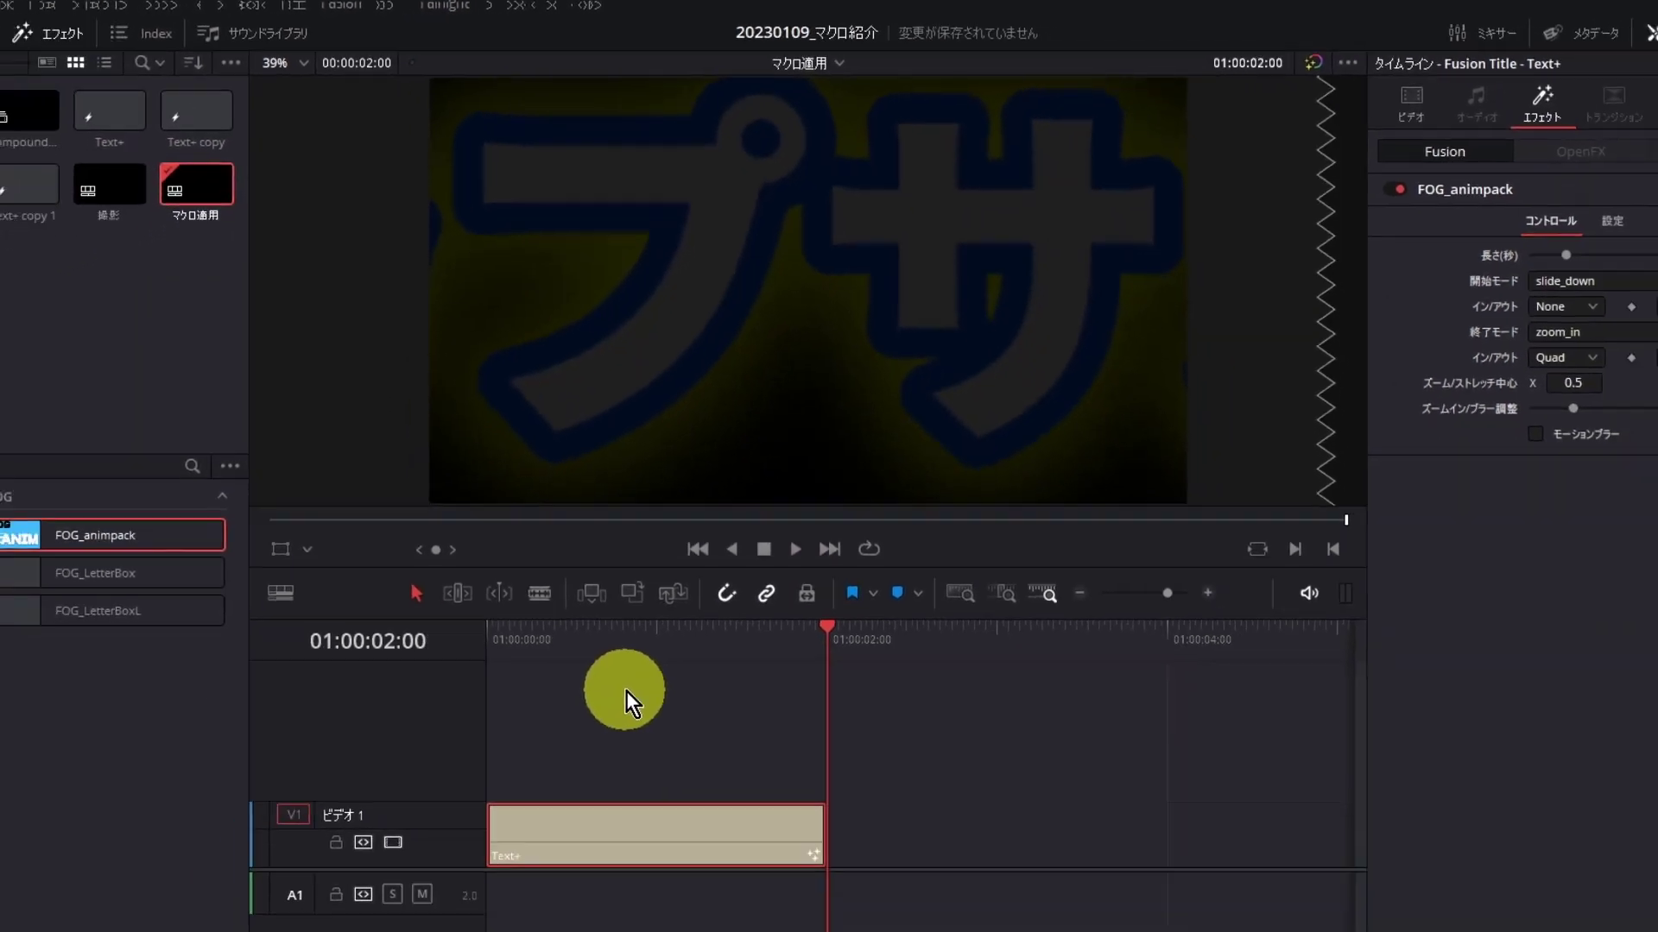
pyautogui.click(1337, 91)
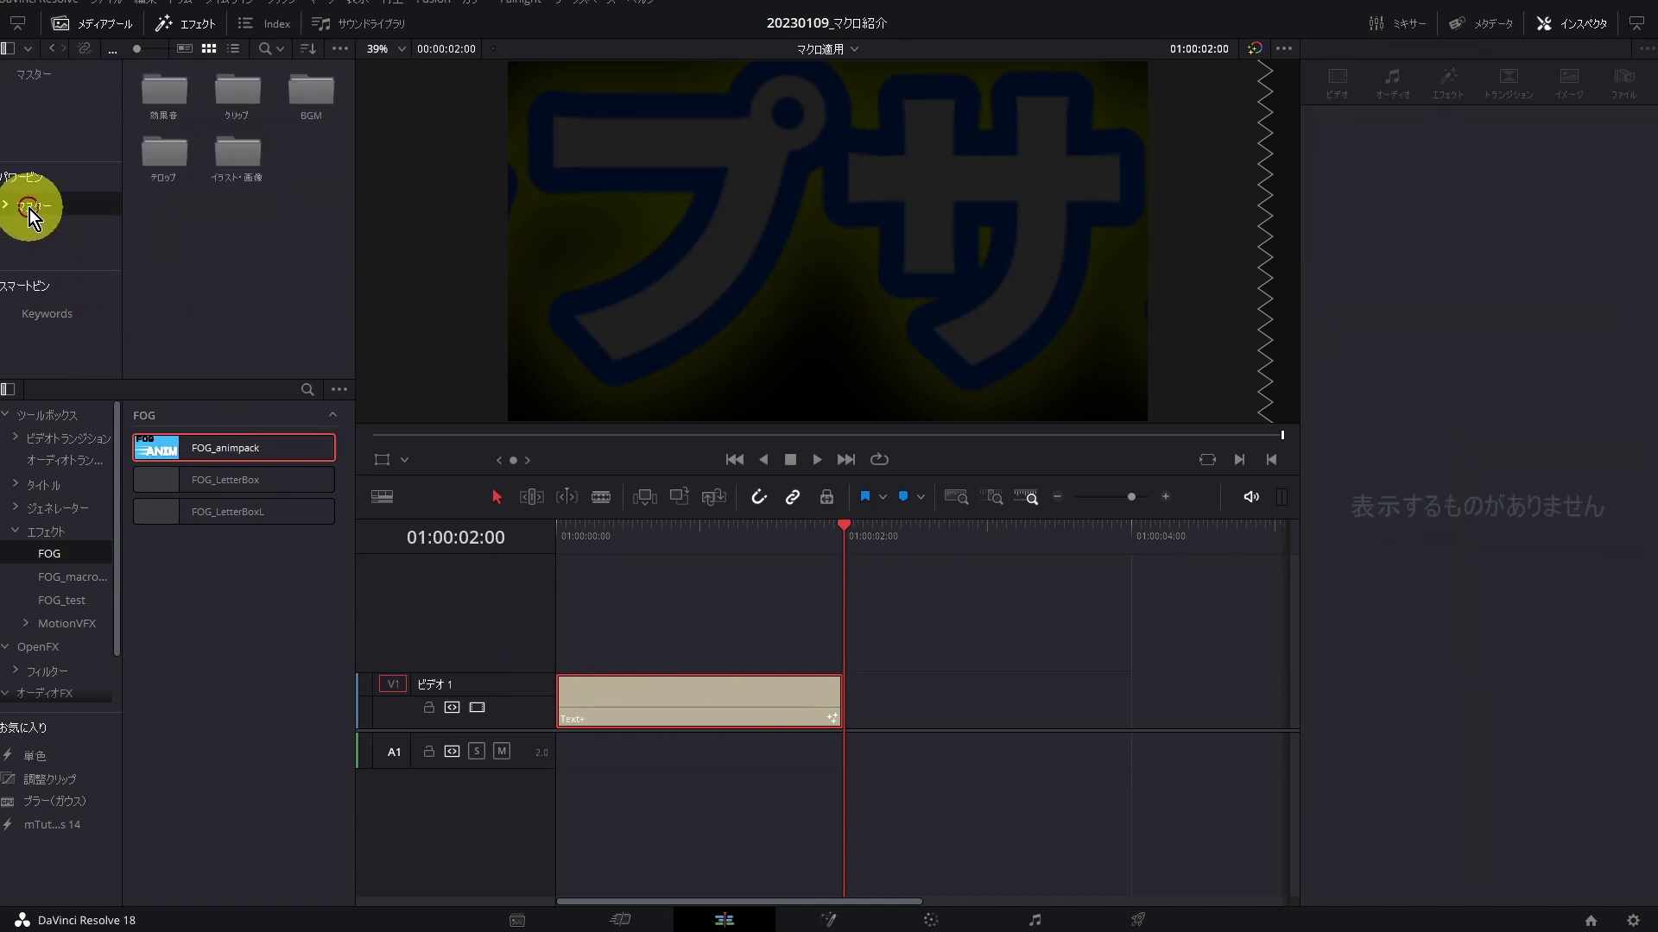
# Add the Text+ title to the media pool and name the pool item 'sample'
pyautogui.moveTo(693, 707); pyautogui.dragTo(242, 281)
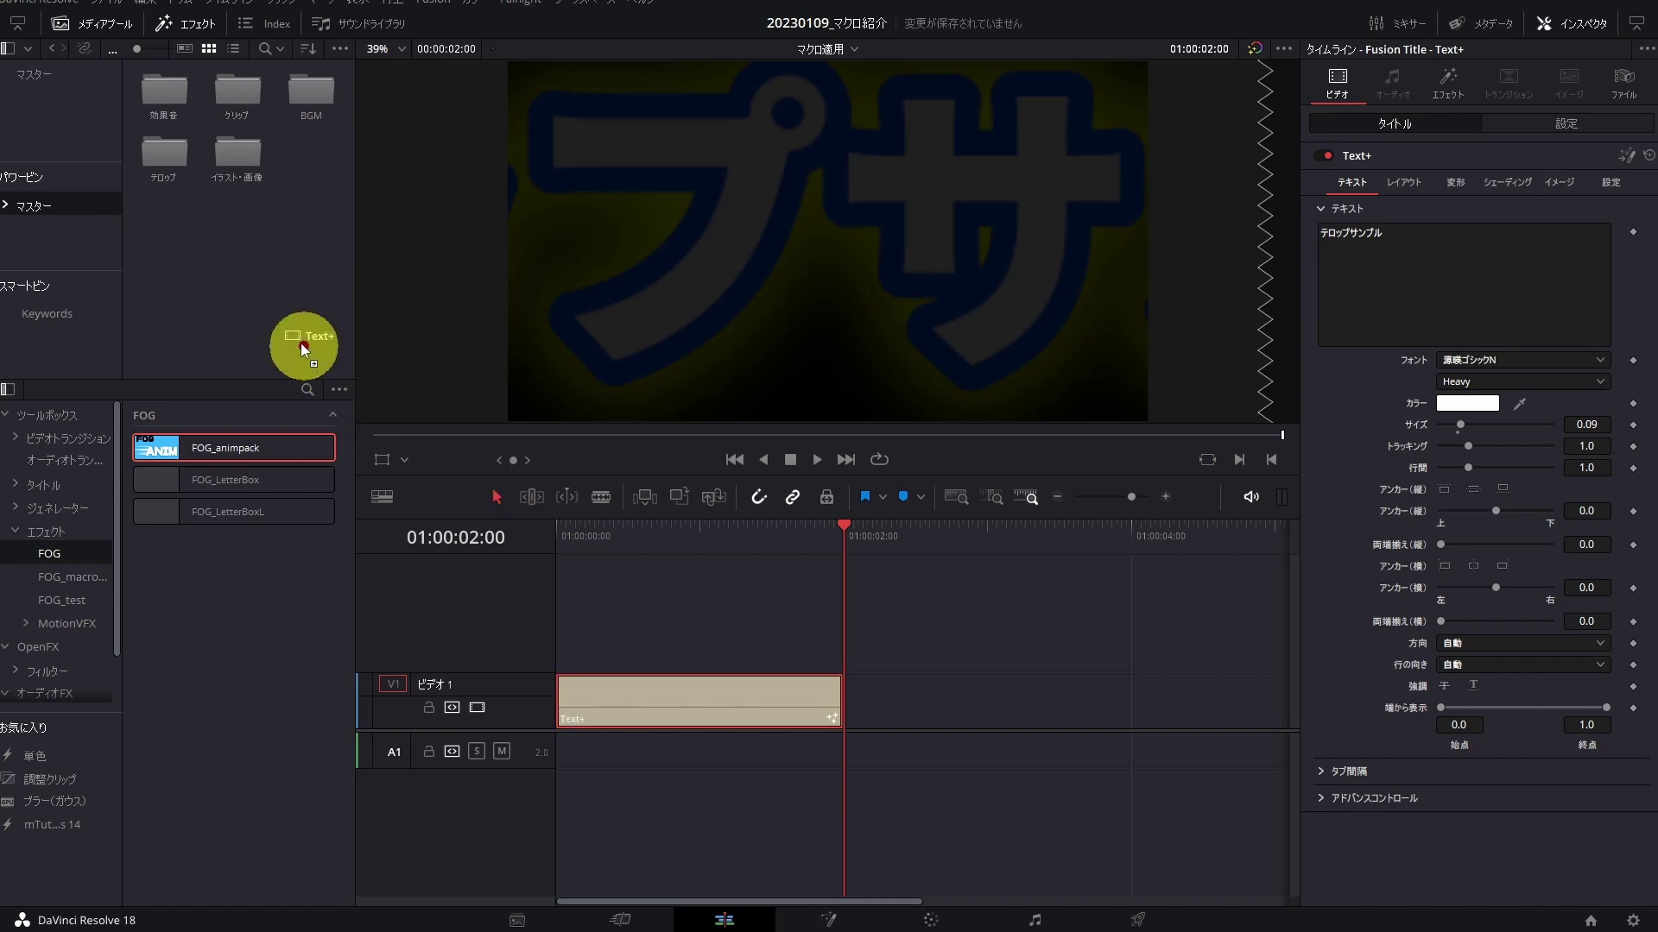
pyautogui.click(149, 108)
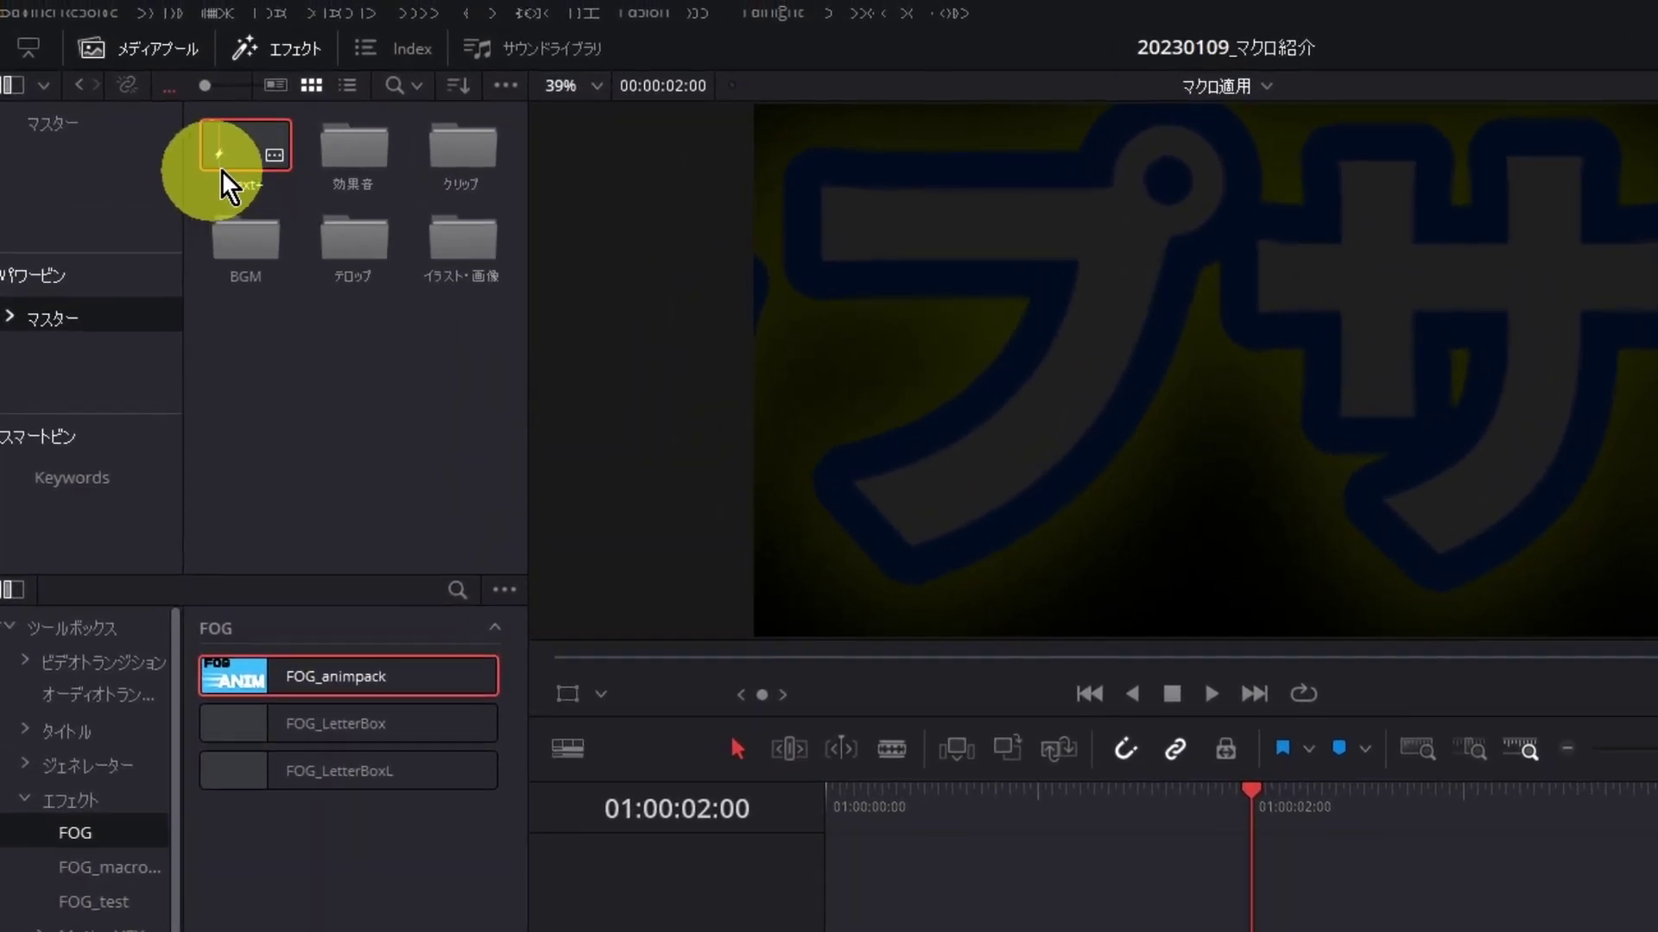
pyautogui.click(242, 185)
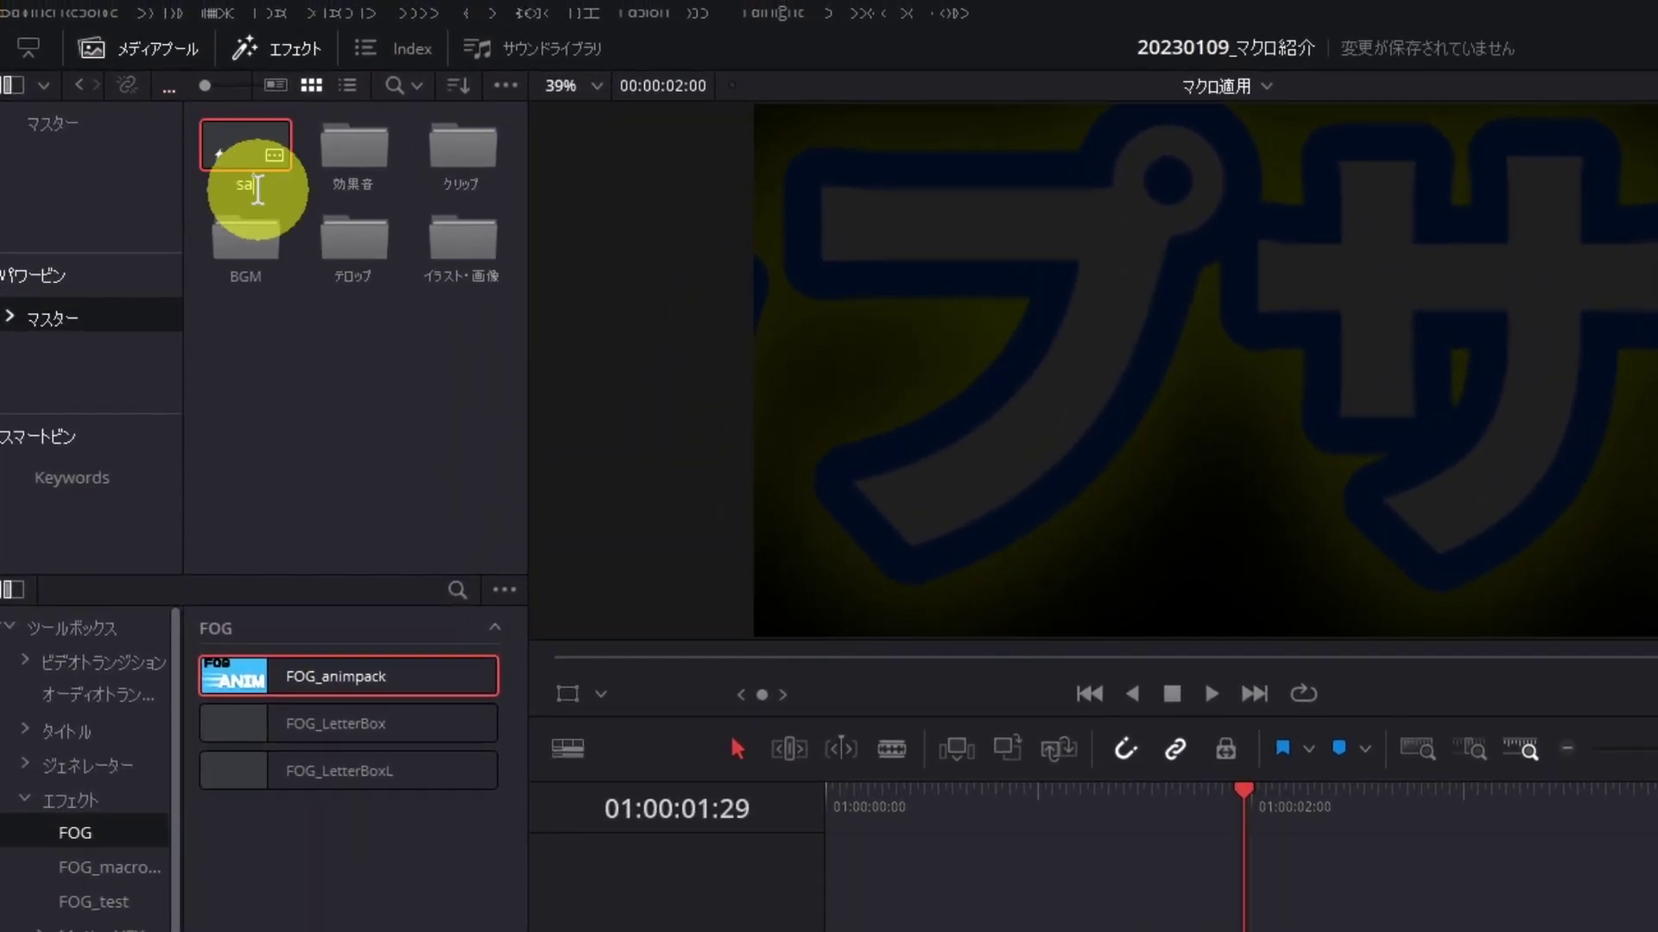
pyautogui.write('sample')
pyautogui.press('Return')
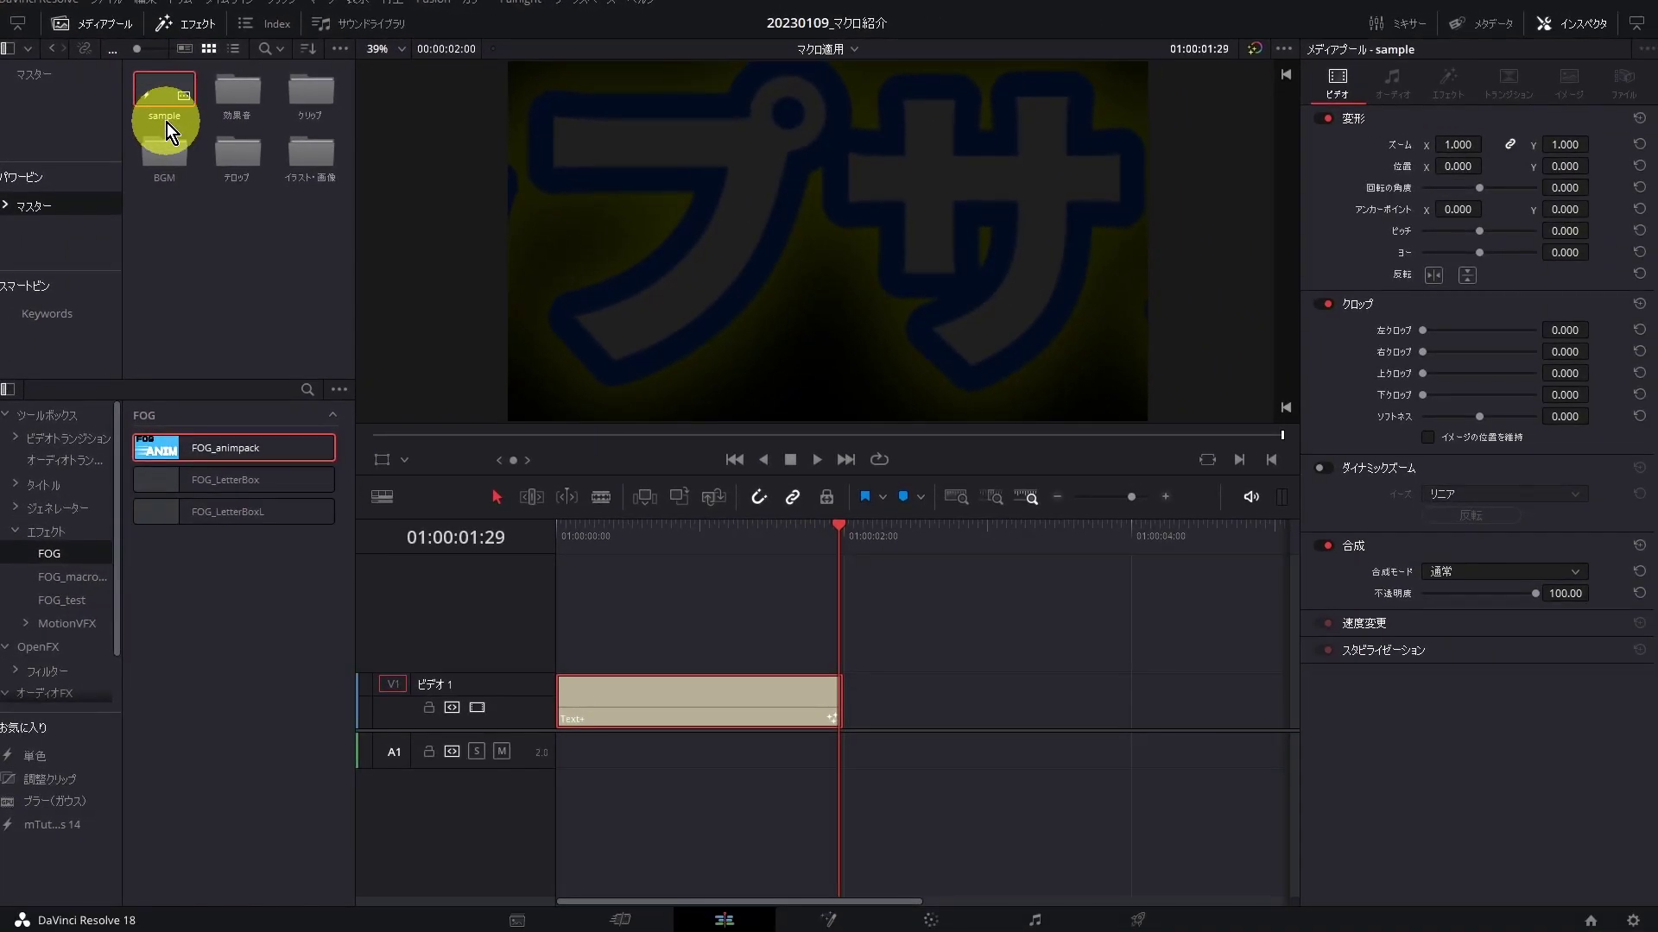
# Rename the timeline title clip to テロップ① and store it in the media pool
pyautogui.click(674, 687)
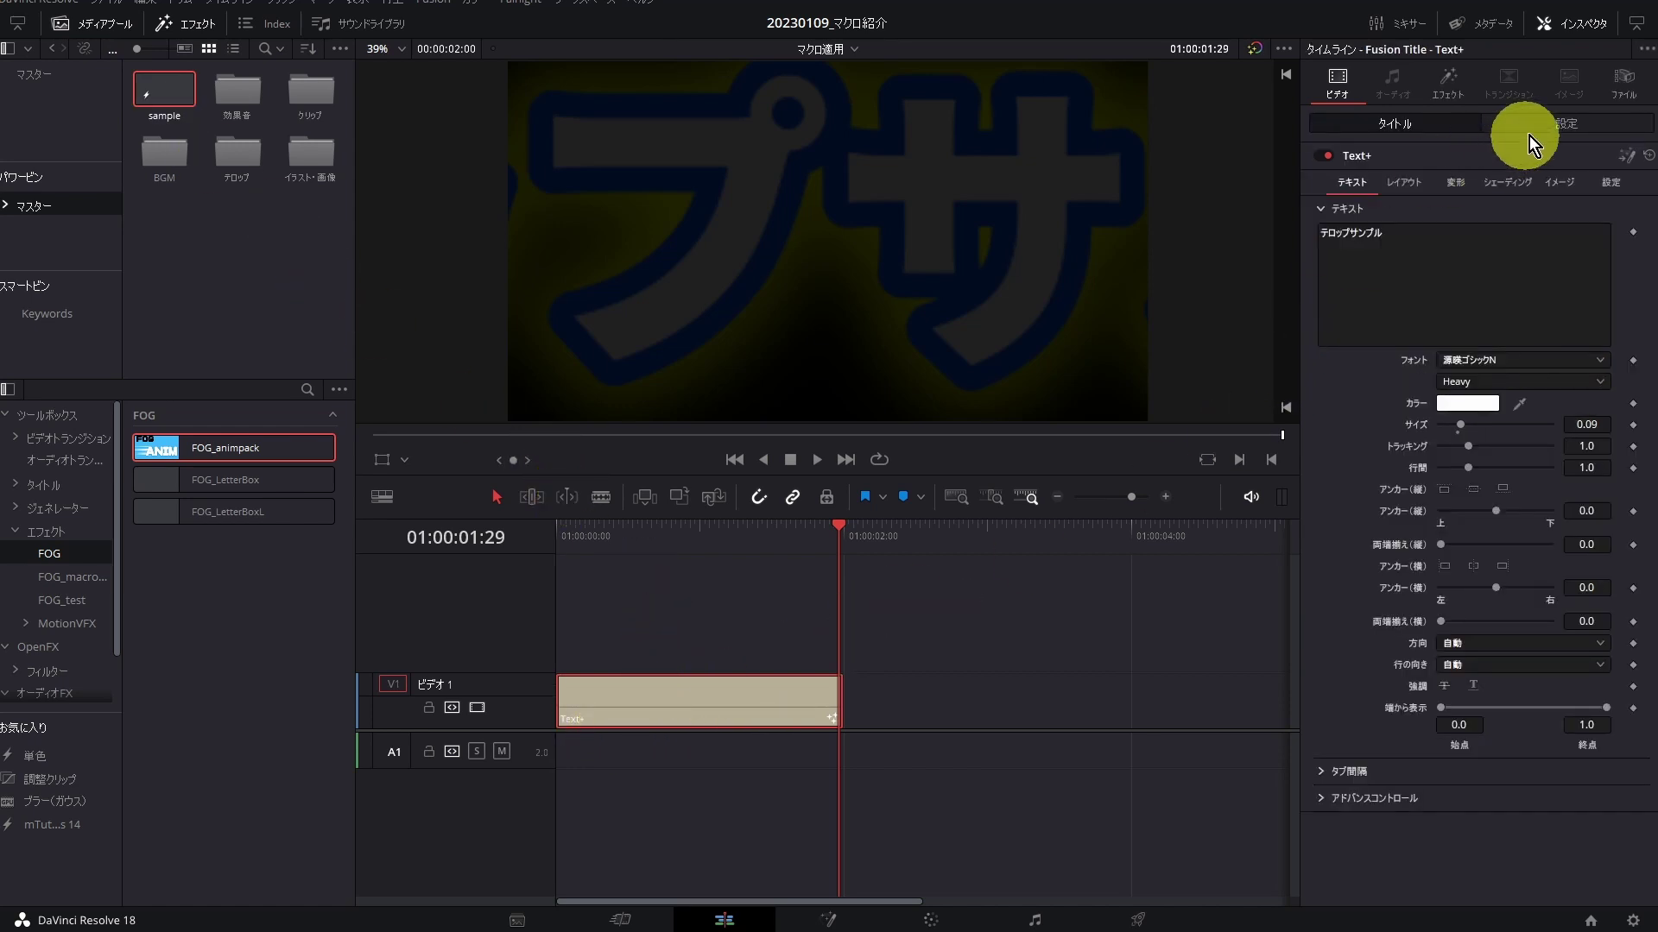
pyautogui.click(1623, 84)
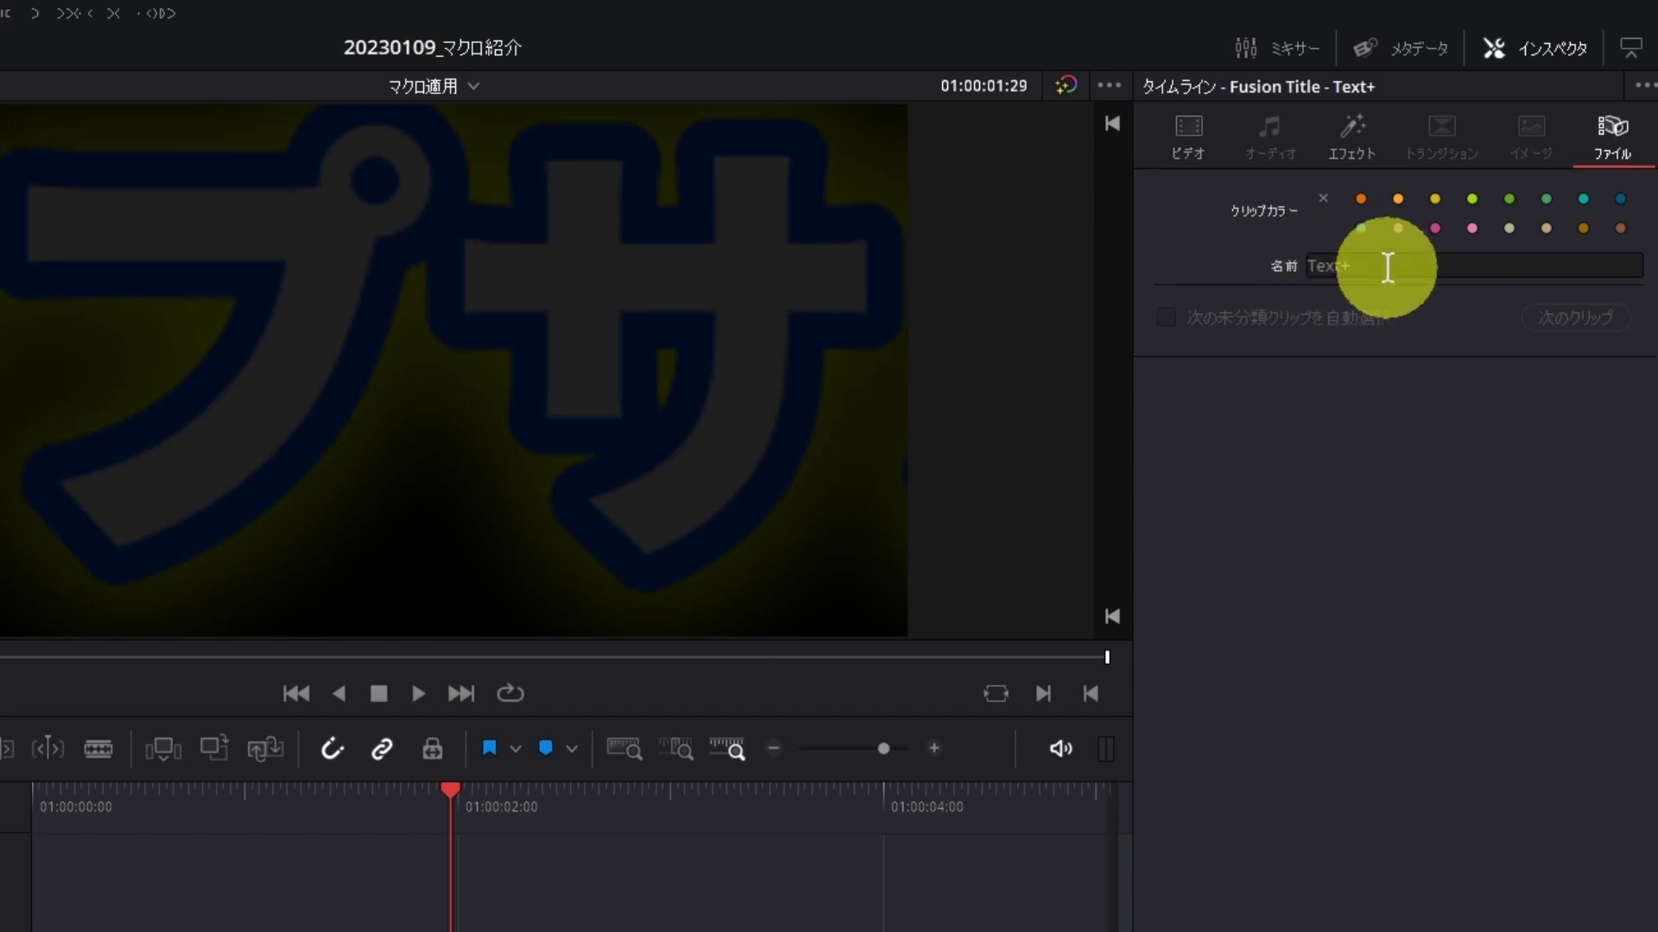
pyautogui.click(1385, 263)
pyautogui.write('Te')
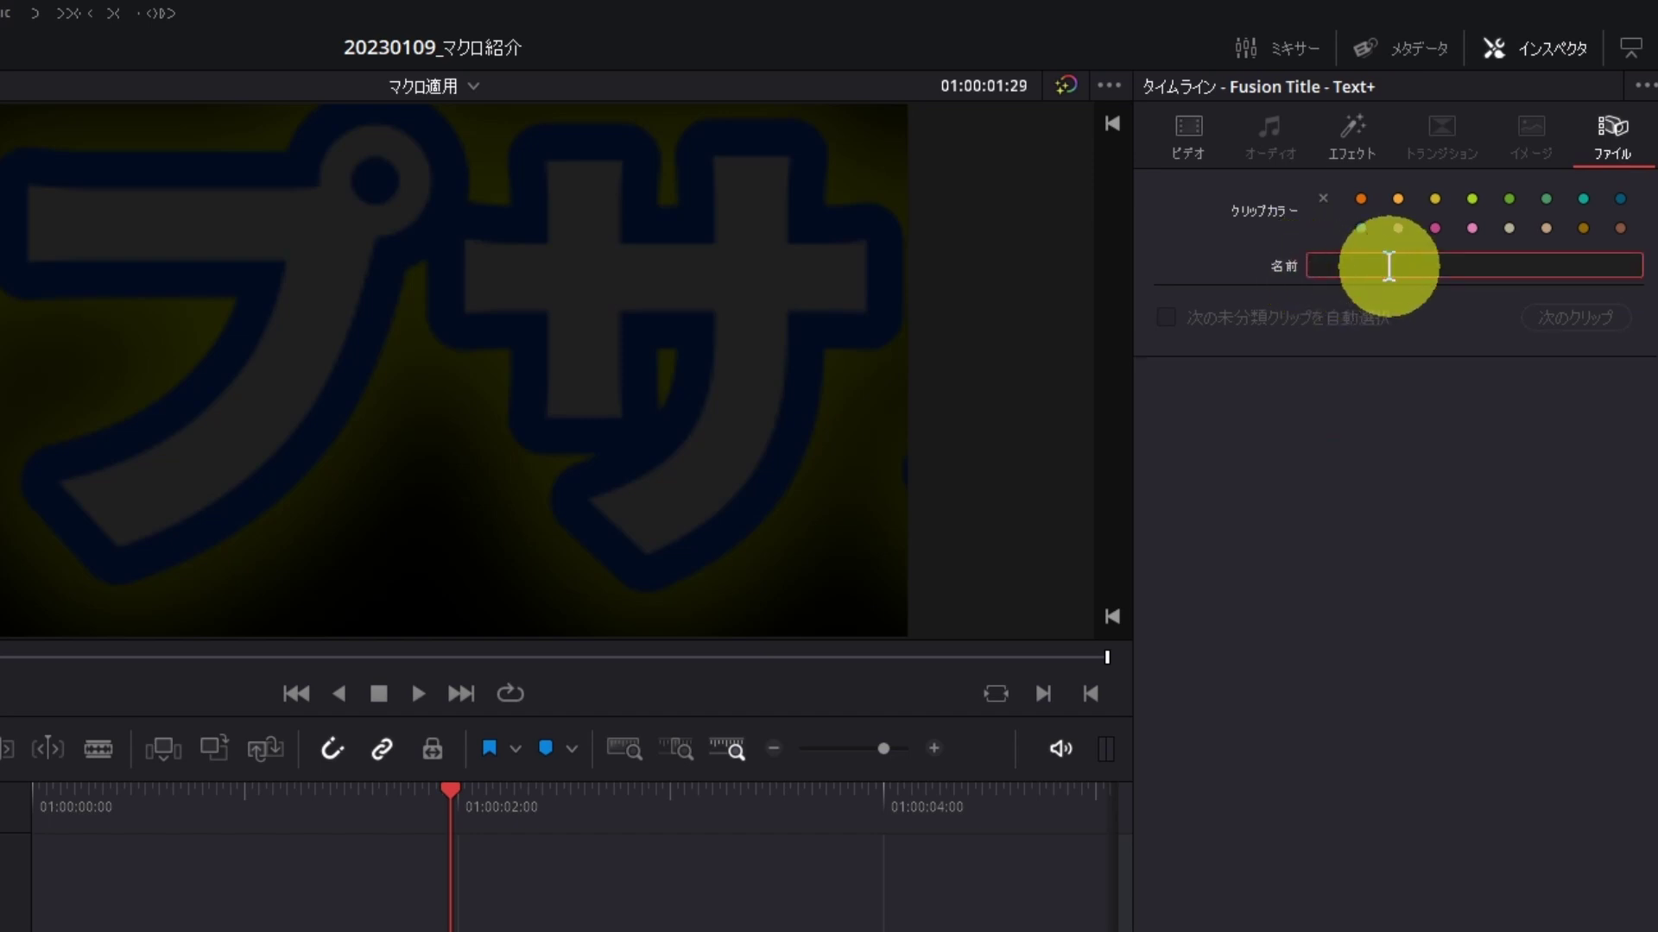
pyautogui.write('テロップ①')
pyautogui.press('Return')
pyautogui.click(790, 609)
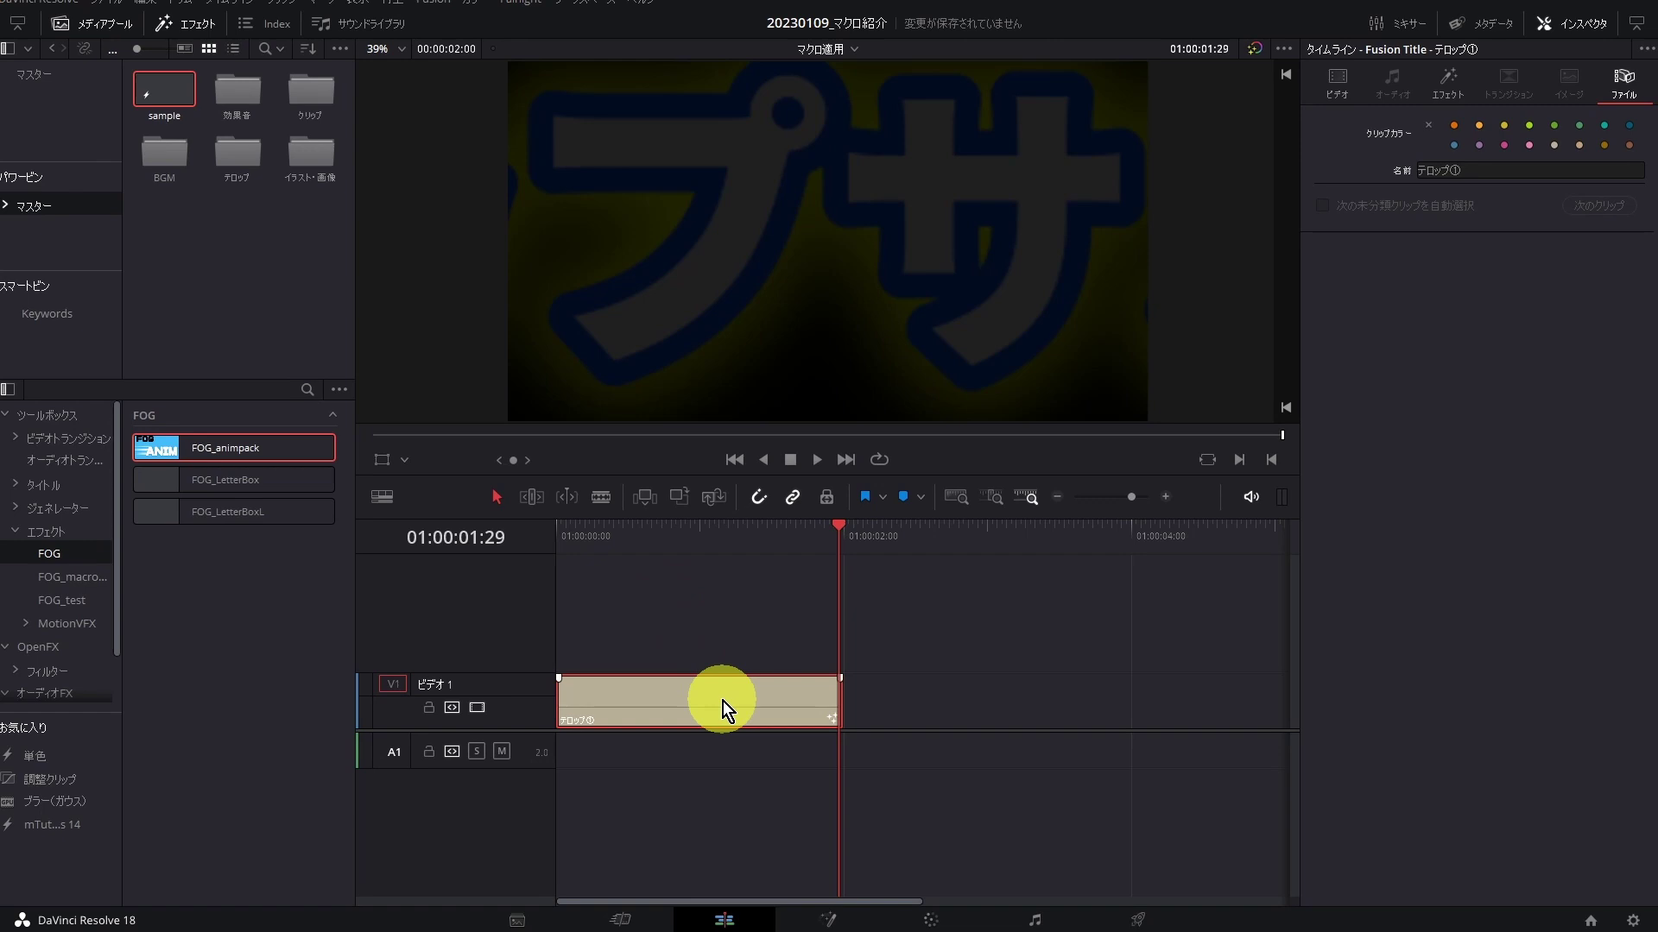
pyautogui.moveTo(725, 701); pyautogui.dragTo(235, 108)
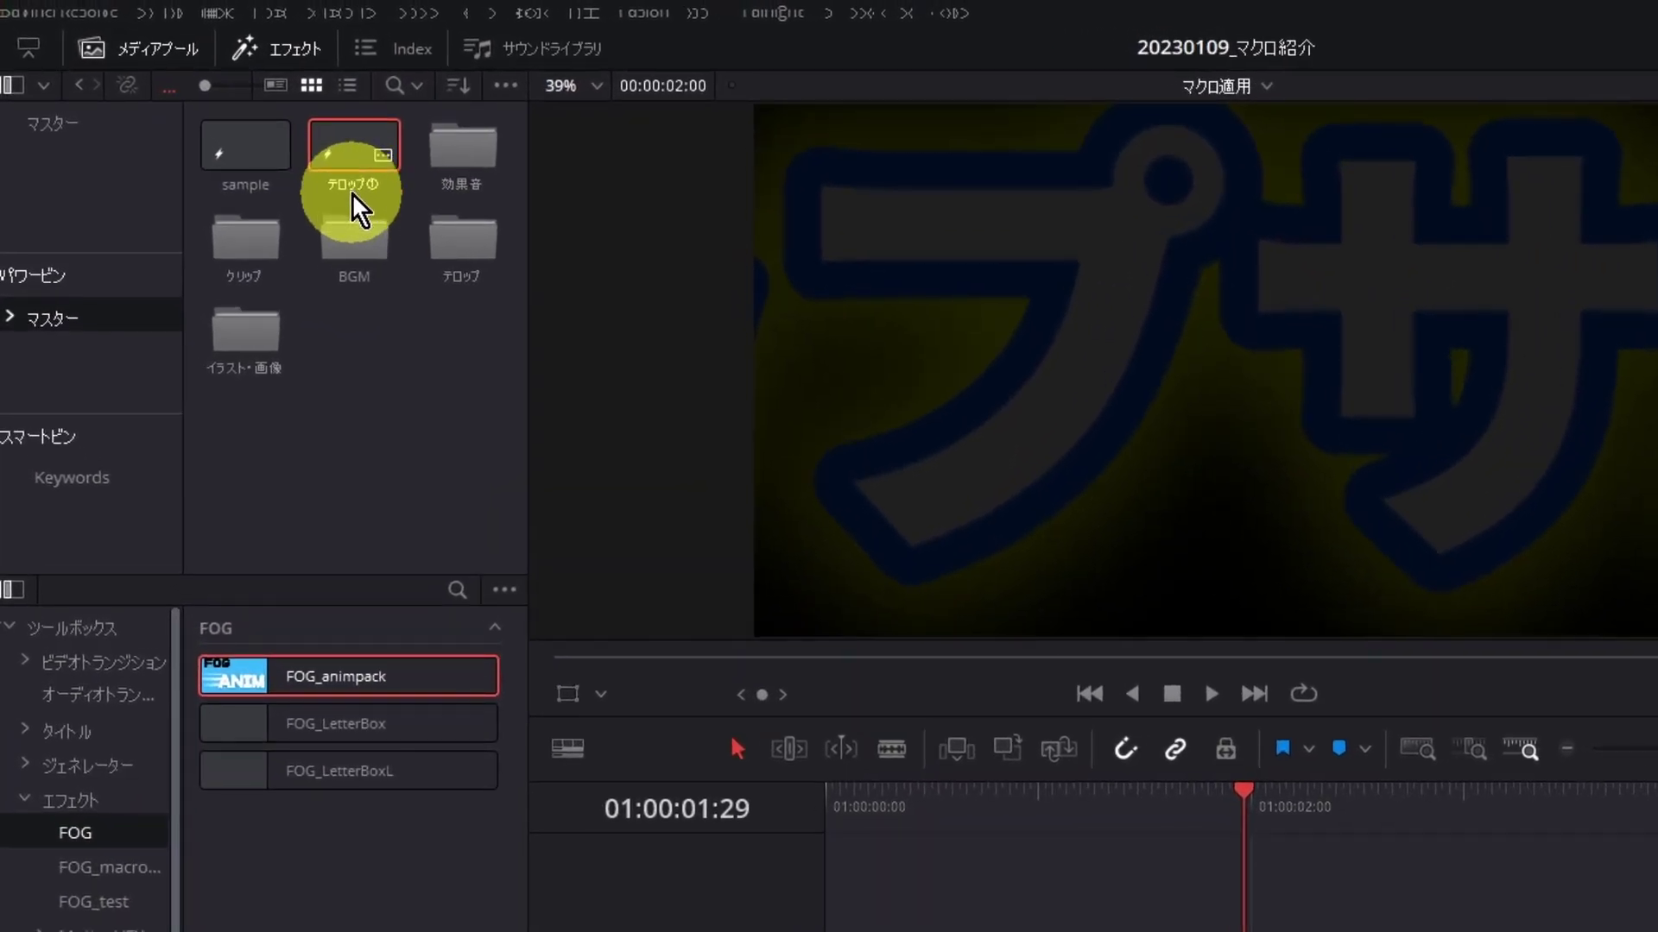
# Place a copy of the stored テロップ① title on the timeline after the original
pyautogui.click(376, 341)
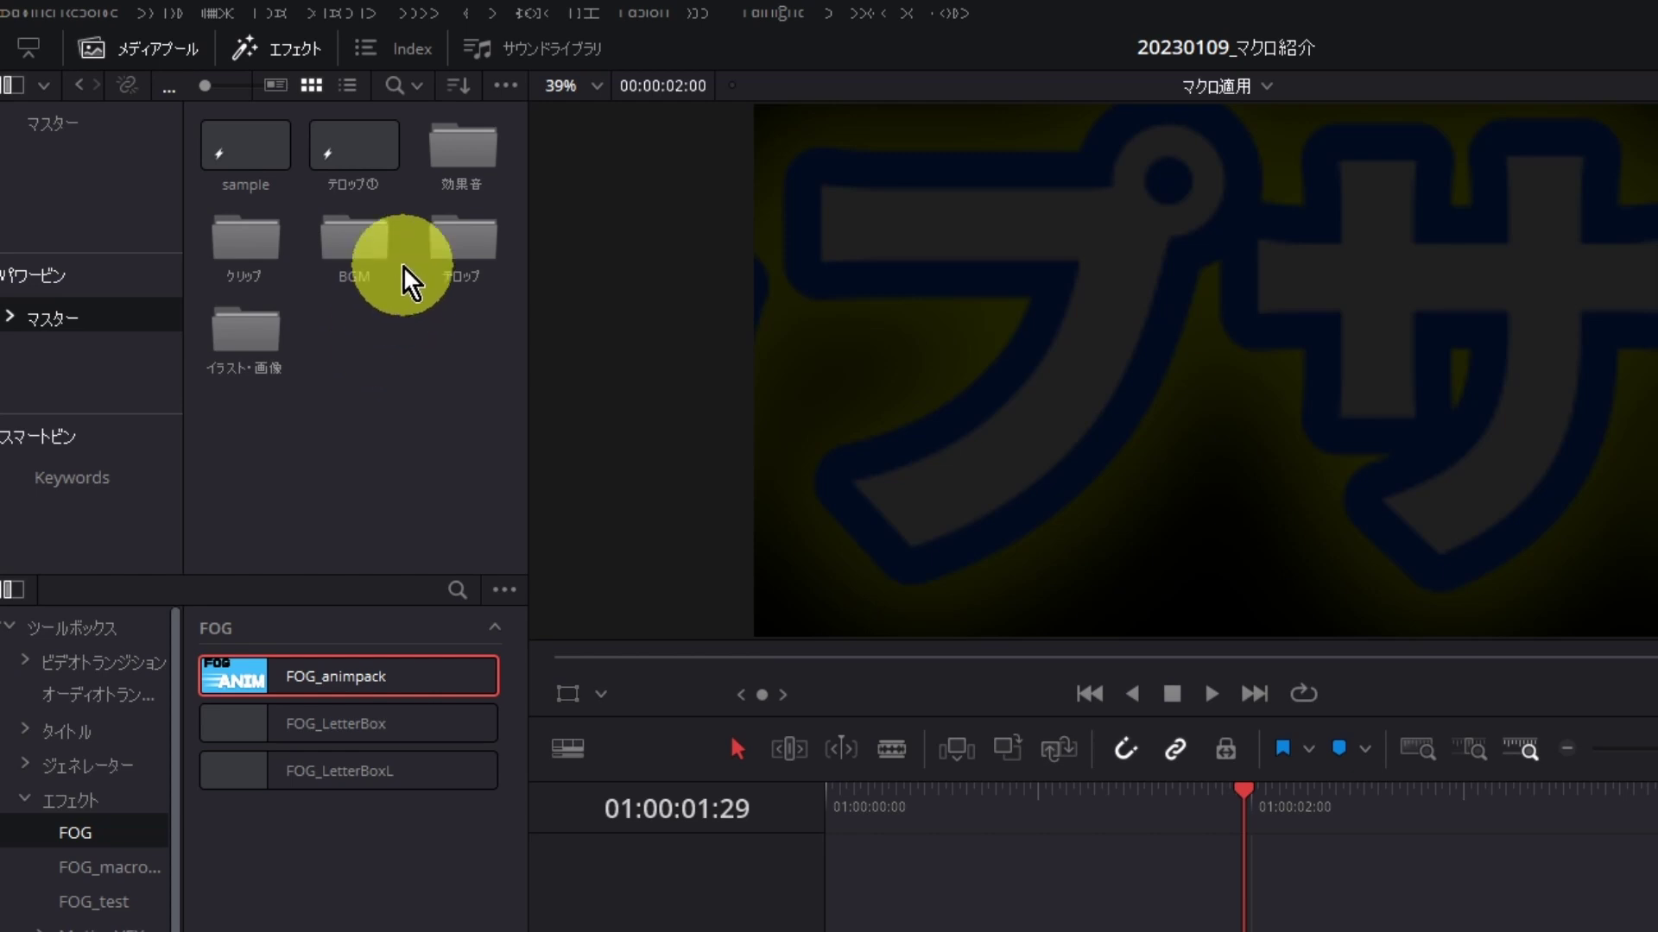
pyautogui.moveTo(342, 151)
pyautogui.mouseDown()
pyautogui.moveTo(510, 273)
pyautogui.moveTo(894, 693)
pyautogui.moveTo(1019, 703)
pyautogui.mouseUp()
# Inspect the copied title's Layout, Transform, Shading and Image settings
pyautogui.click(1009, 706)
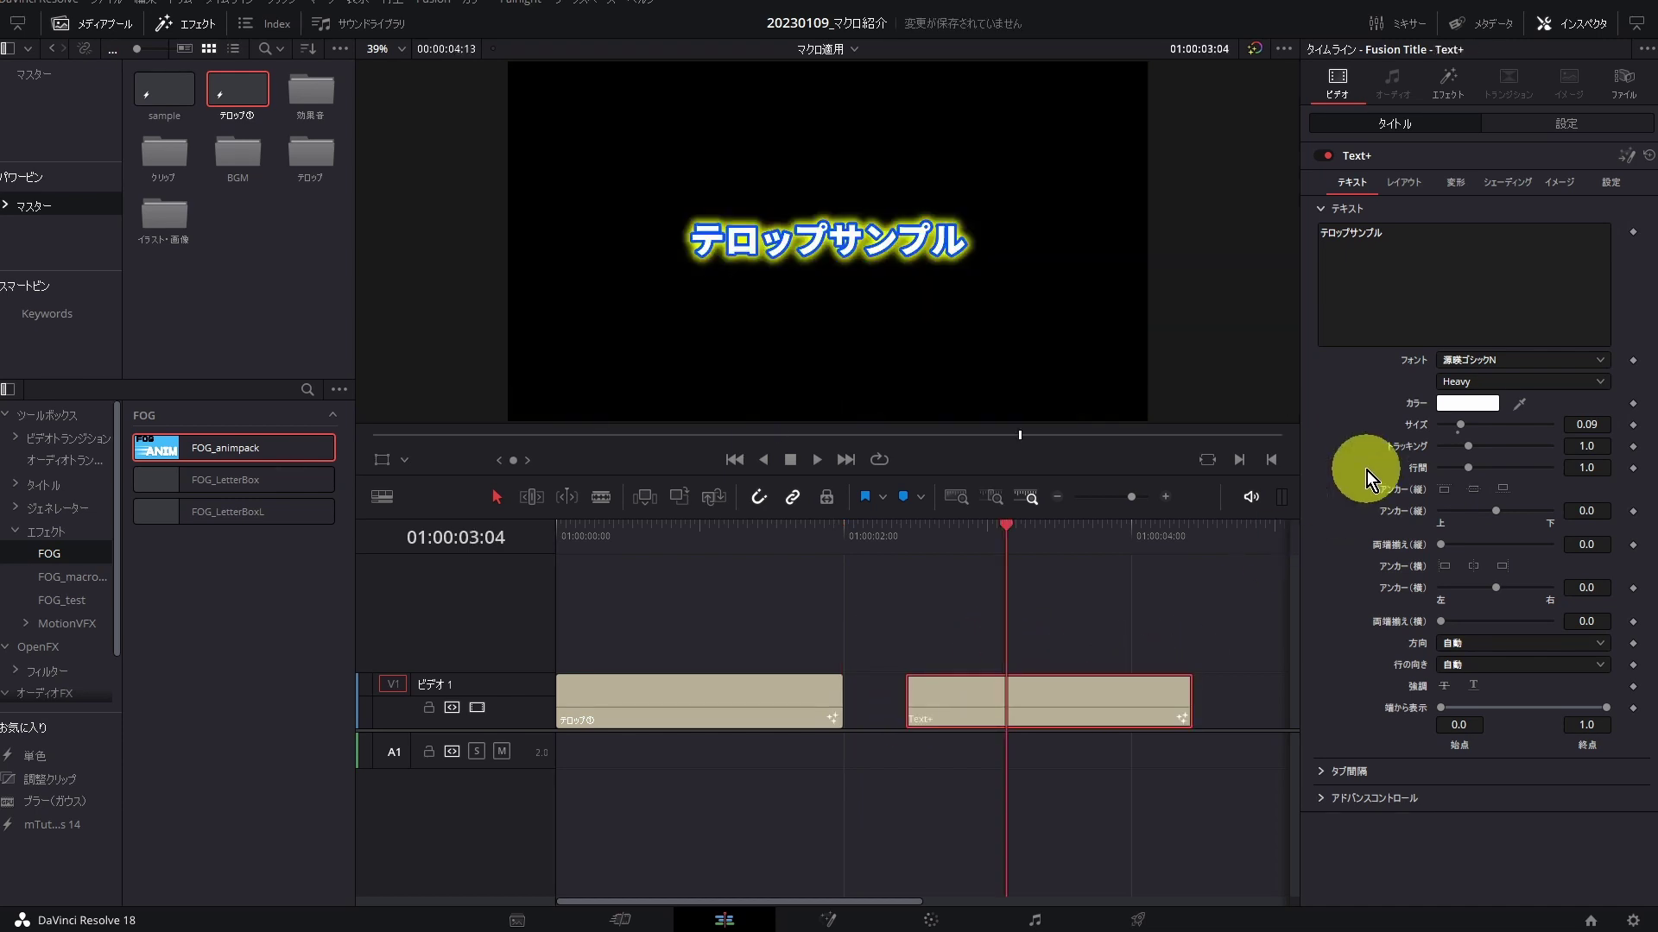
pyautogui.click(1401, 186)
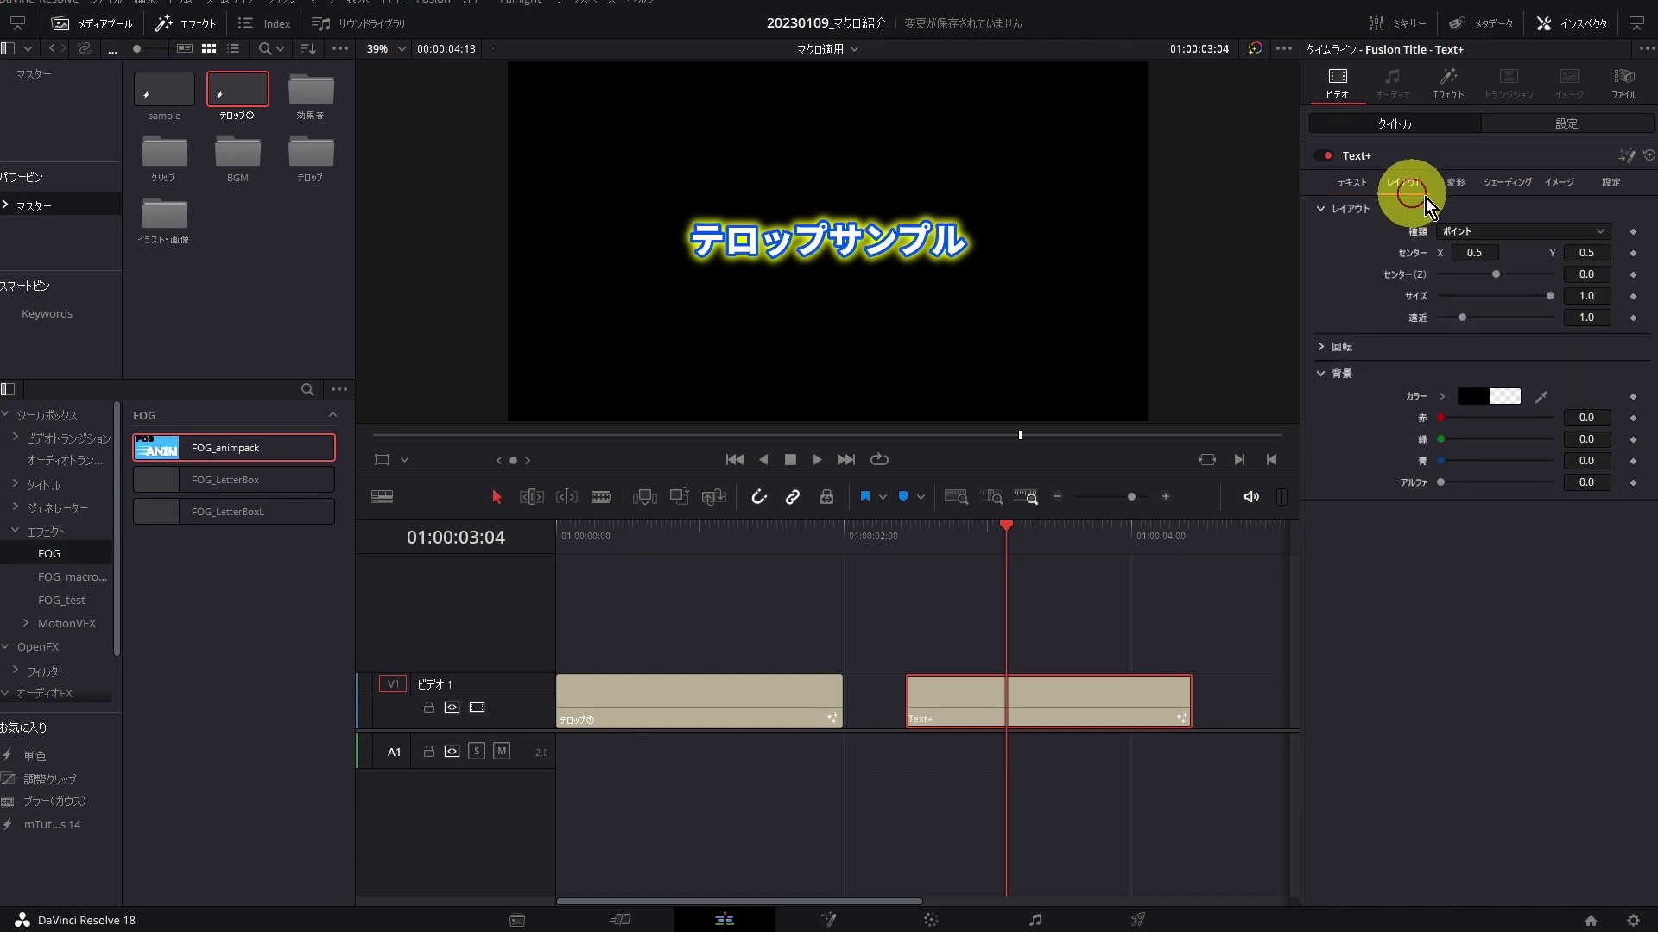
pyautogui.click(1455, 185)
pyautogui.click(1499, 190)
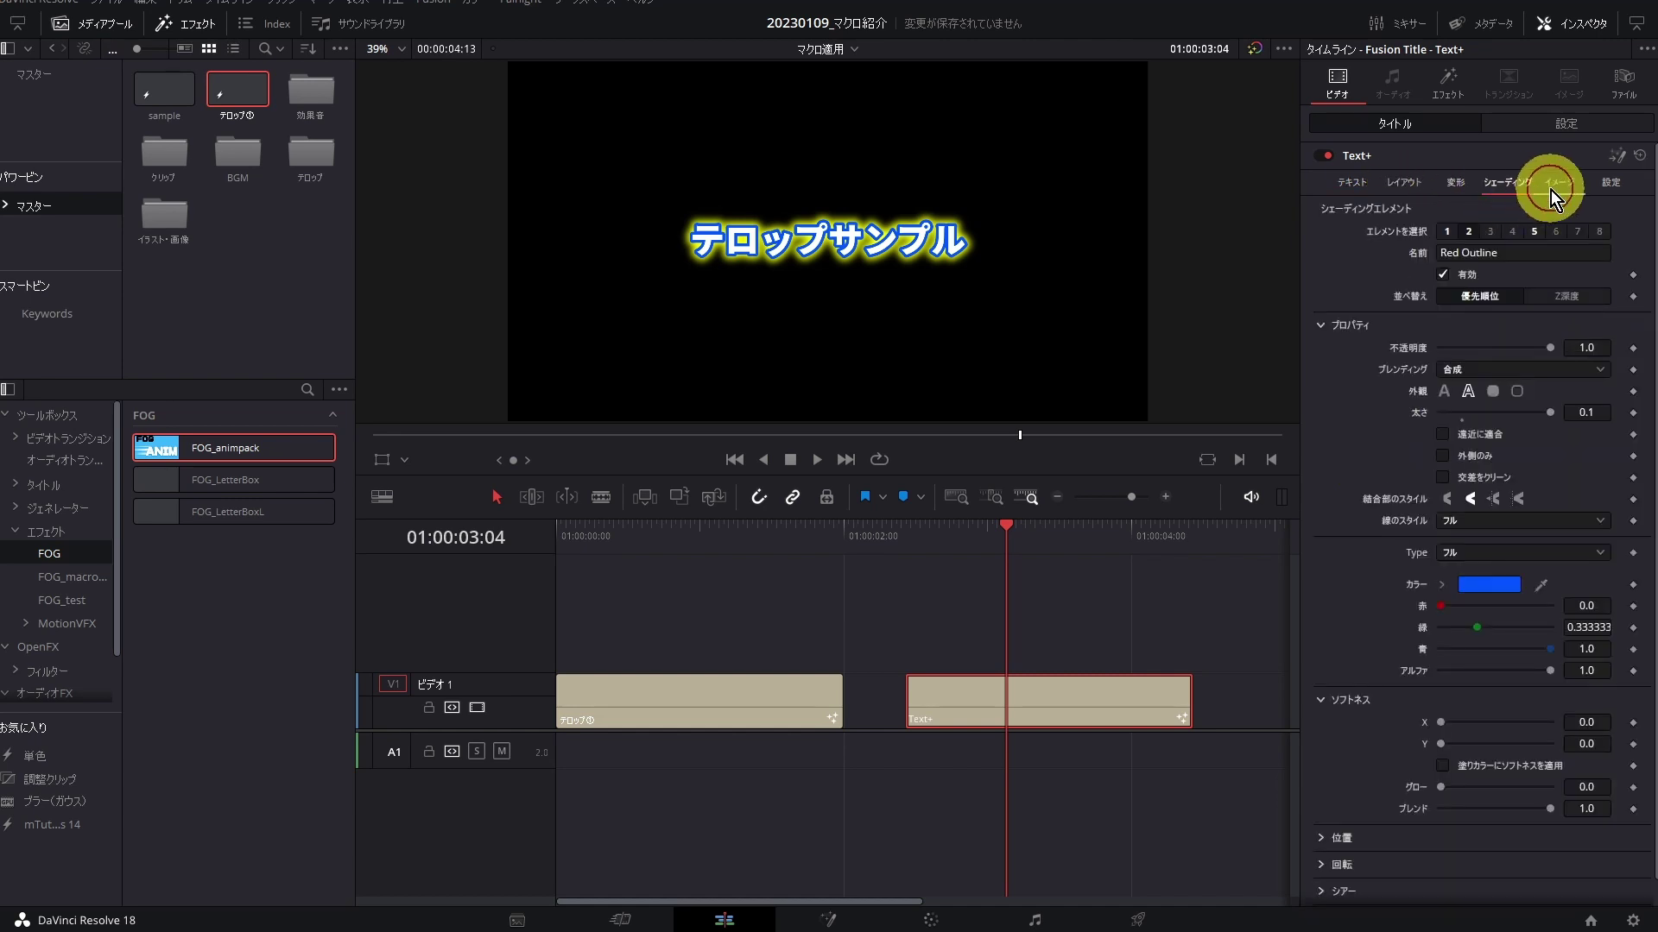
pyautogui.click(1551, 190)
pyautogui.click(1508, 193)
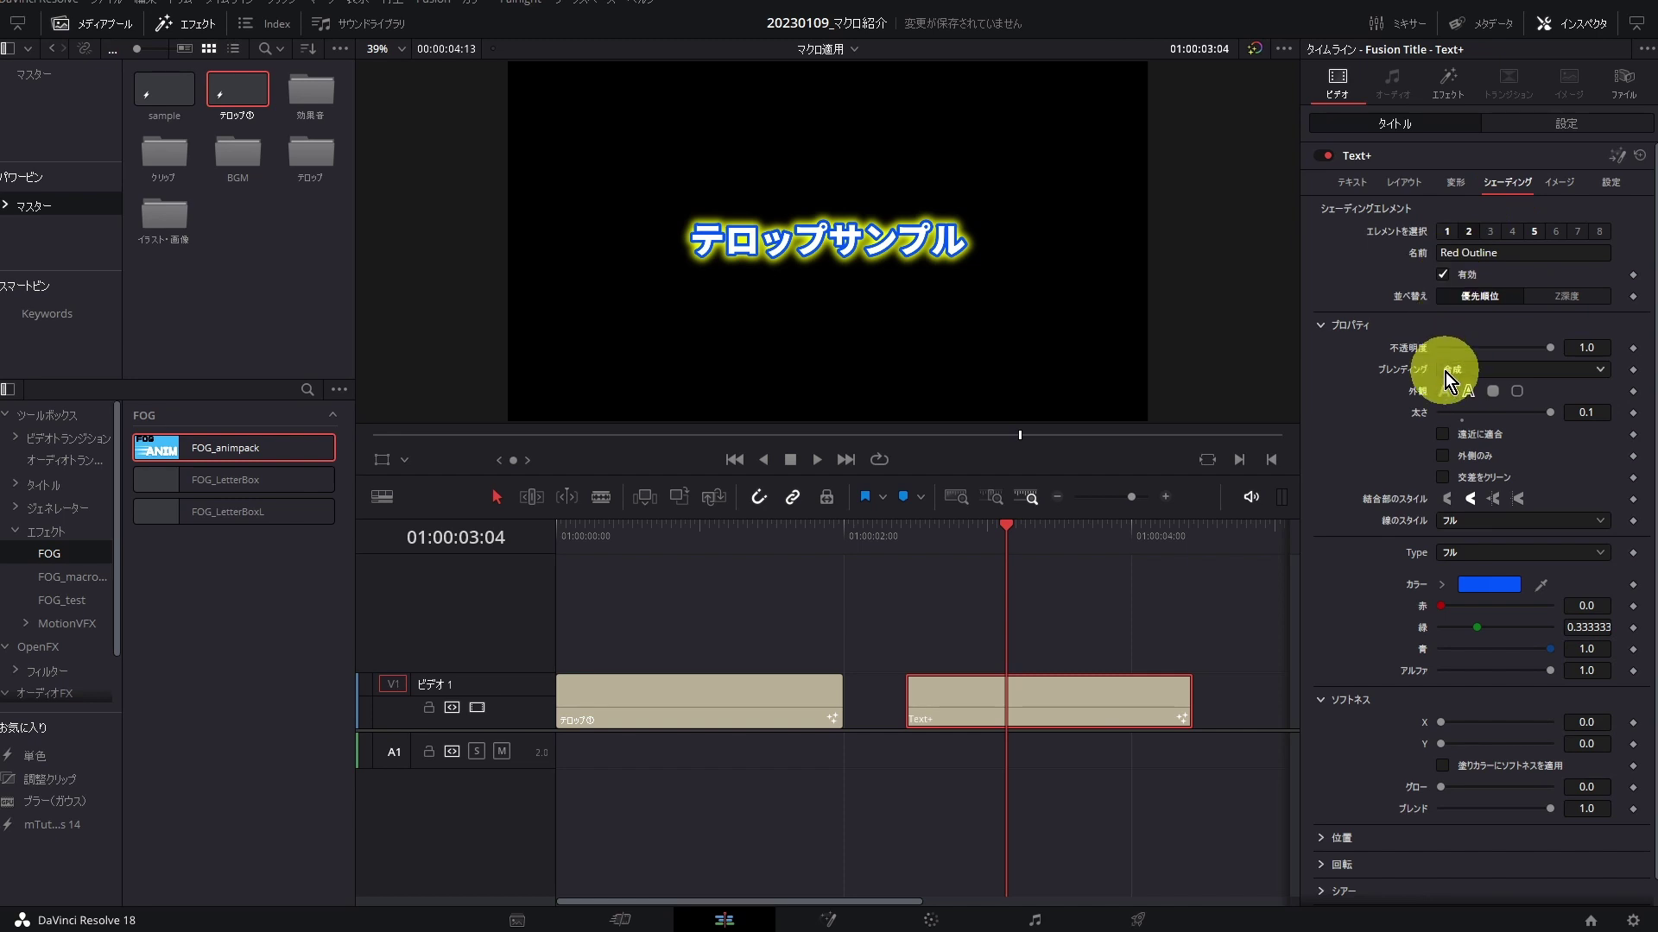
# Confirm the FOG_animpack slide_down, Bounce and zoom_in settings, then show the Titles library
pyautogui.click(1462, 78)
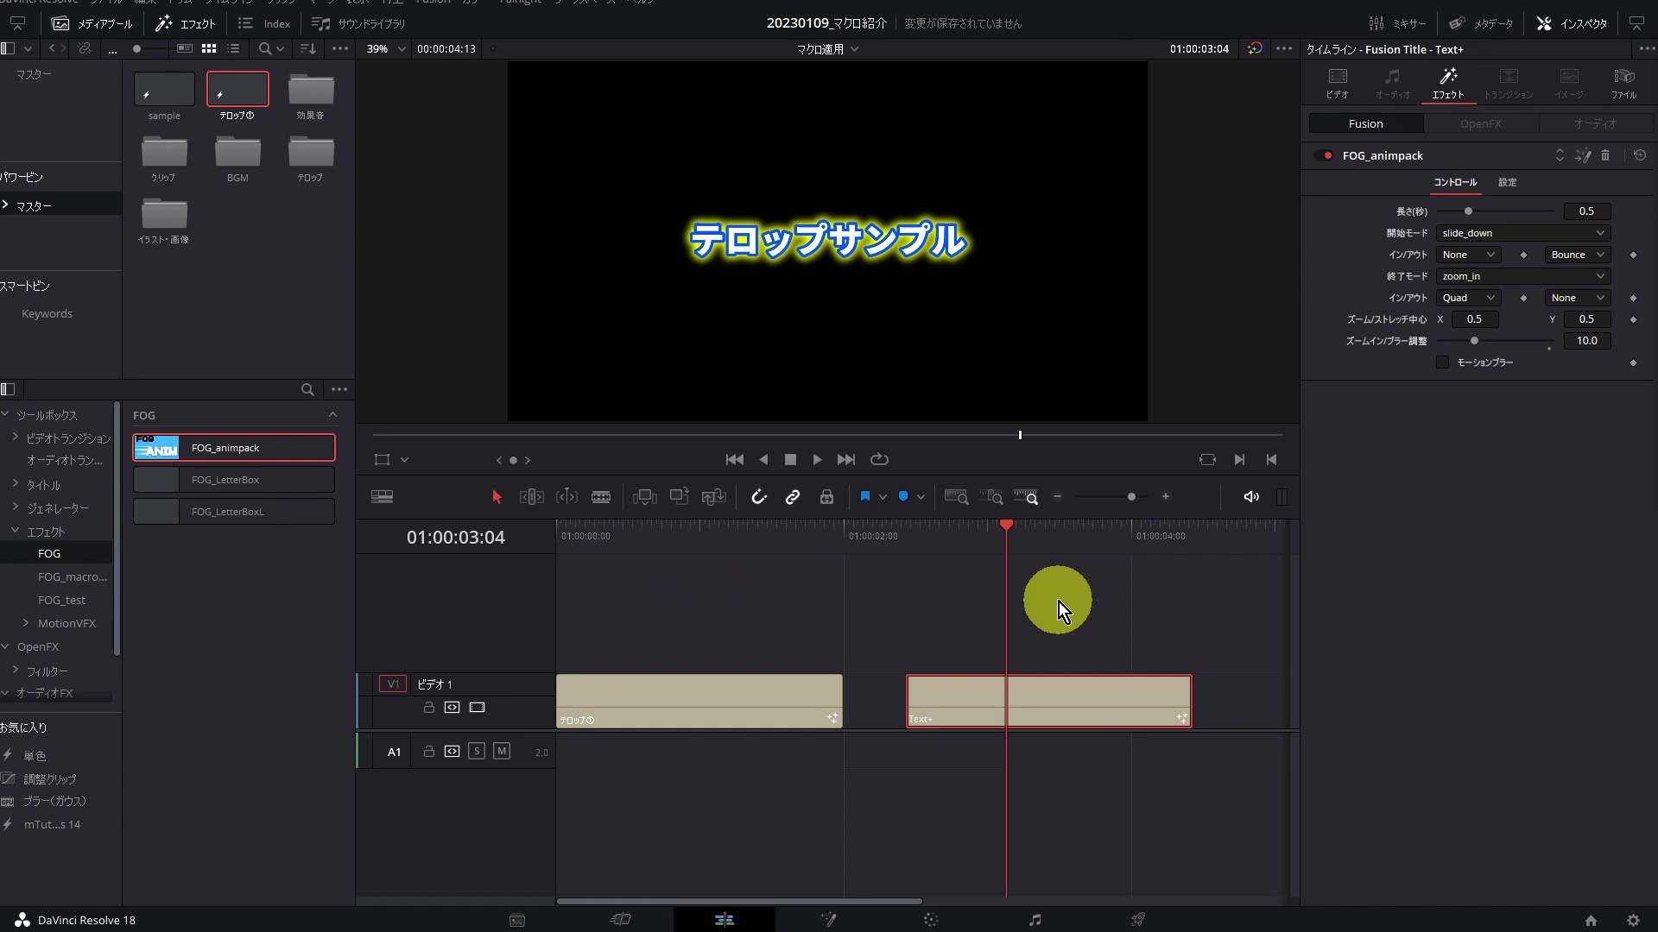
pyautogui.click(1334, 87)
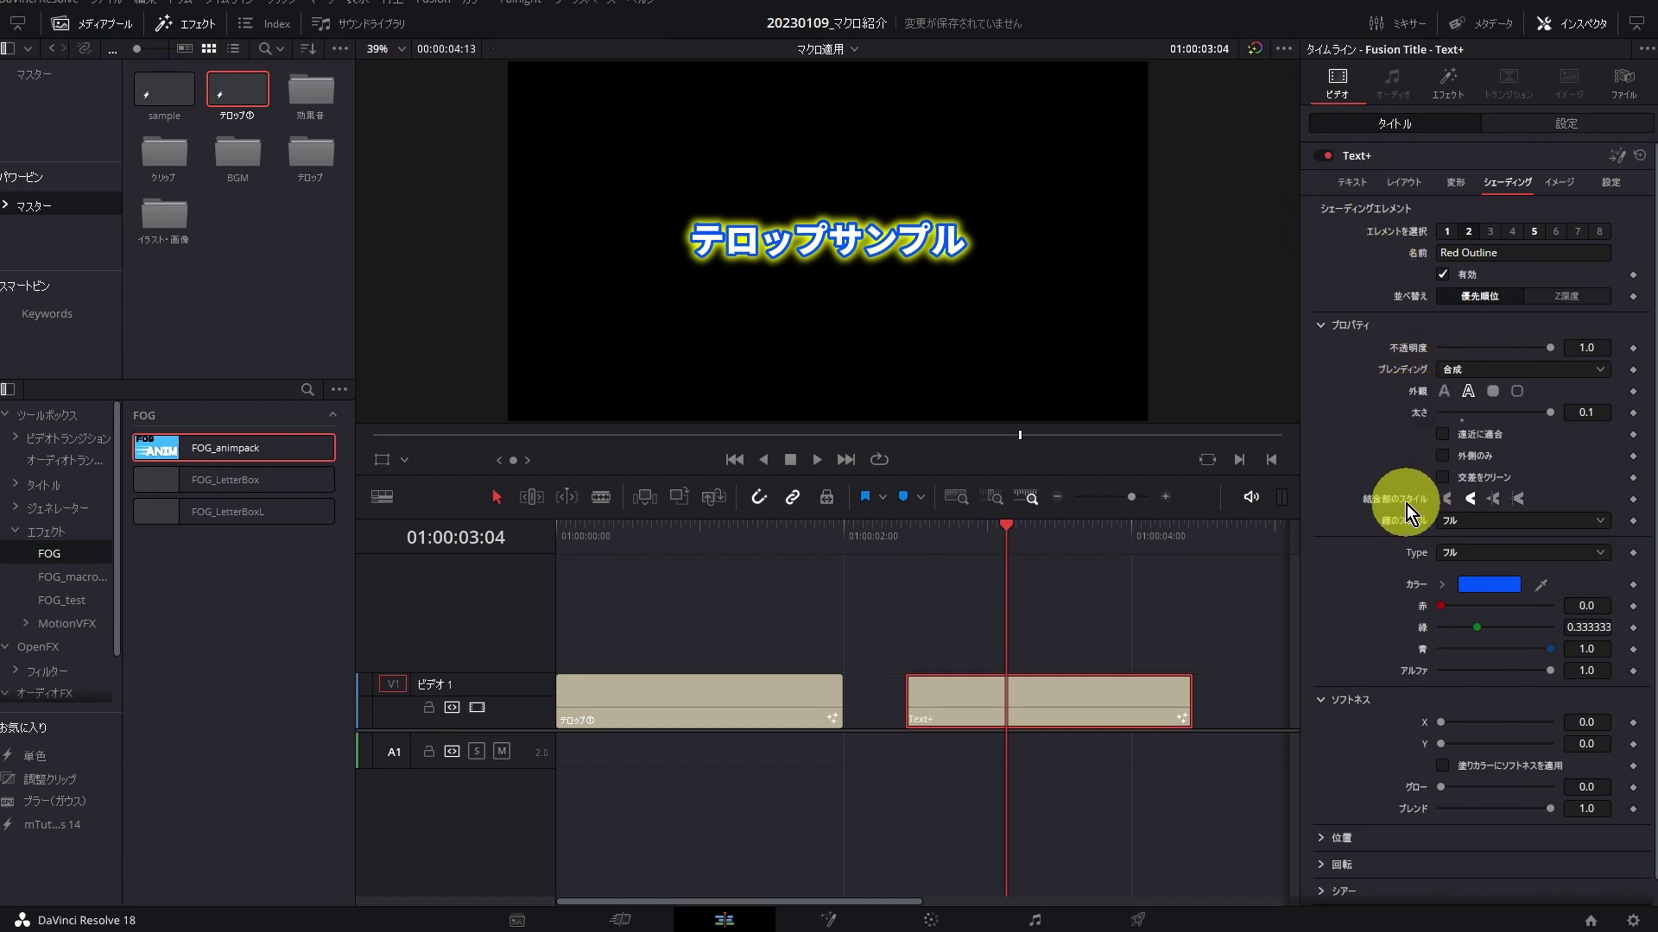
pyautogui.click(68, 489)
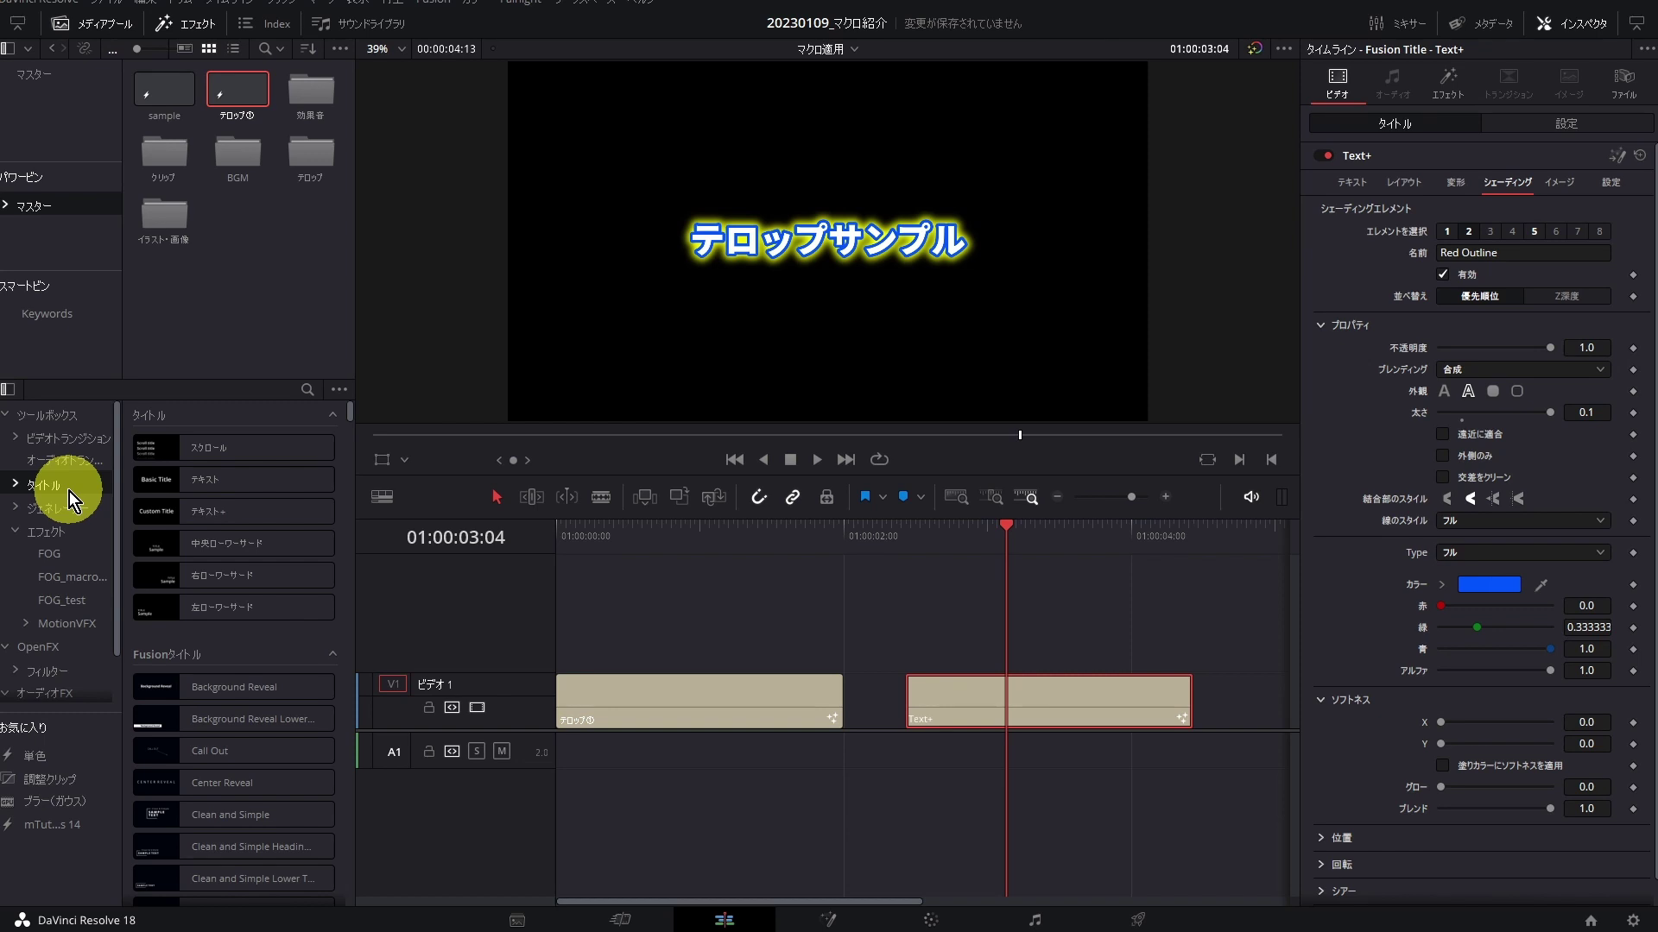
# Add the Fade On Fusion title after the Text+ clip, then reselect the Text+ clip
pyautogui.scroll(-5, 149, 567)
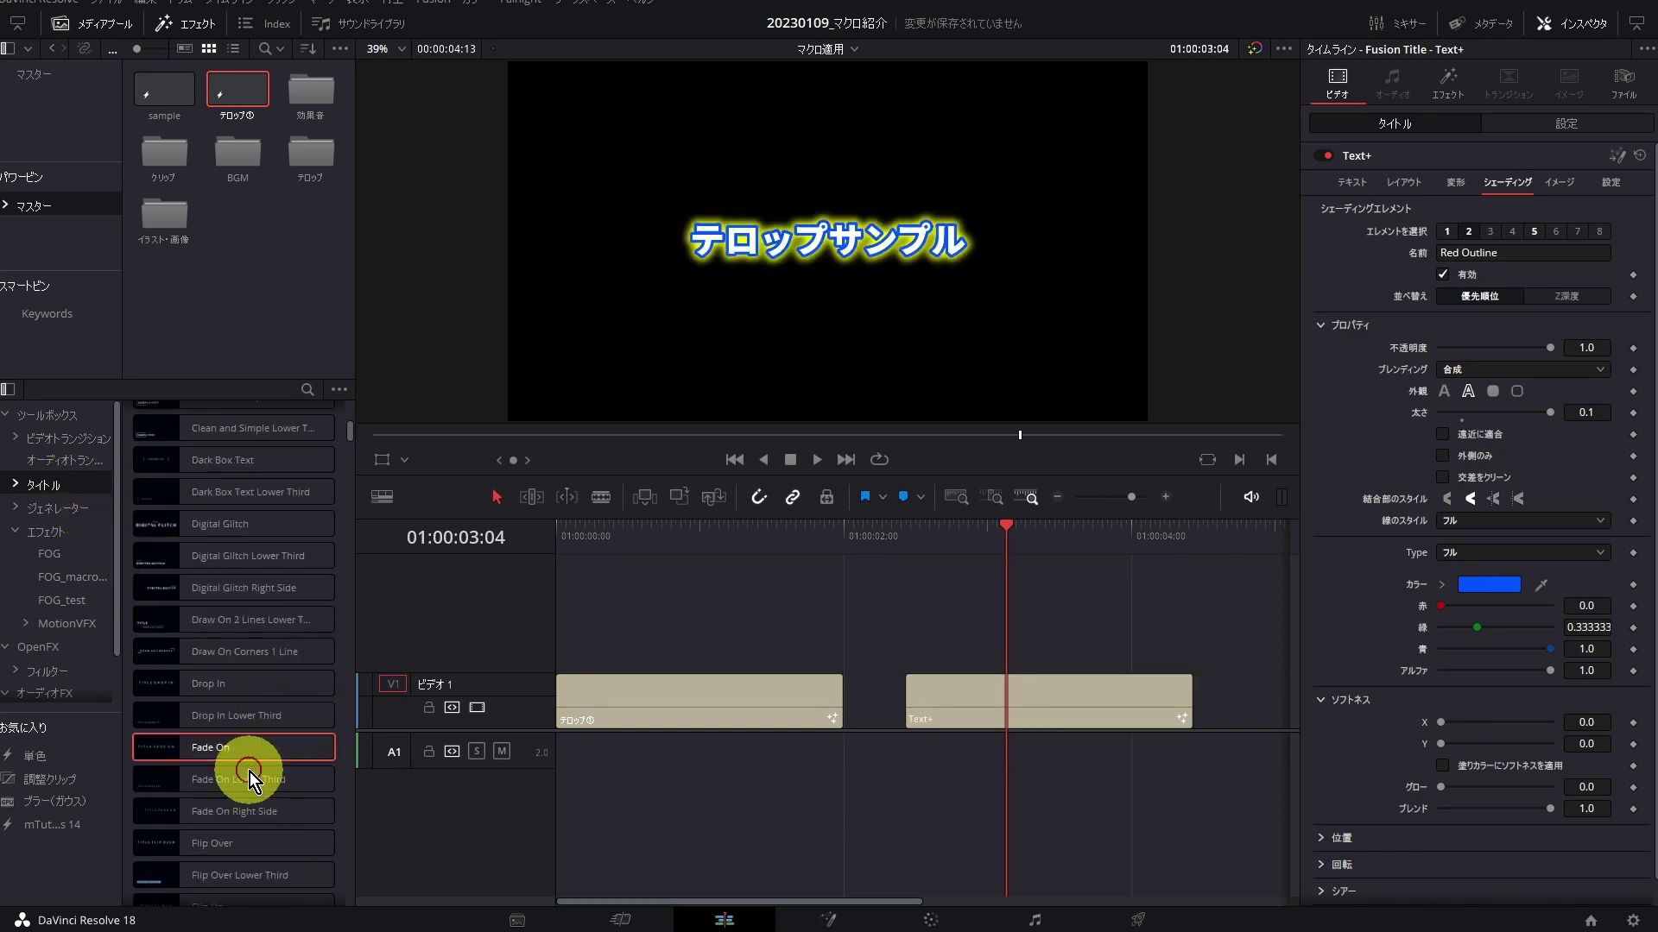
pyautogui.moveTo(211, 755)
pyautogui.mouseDown()
pyautogui.moveTo(1246, 668)
pyautogui.moveTo(1253, 685)
pyautogui.mouseUp()
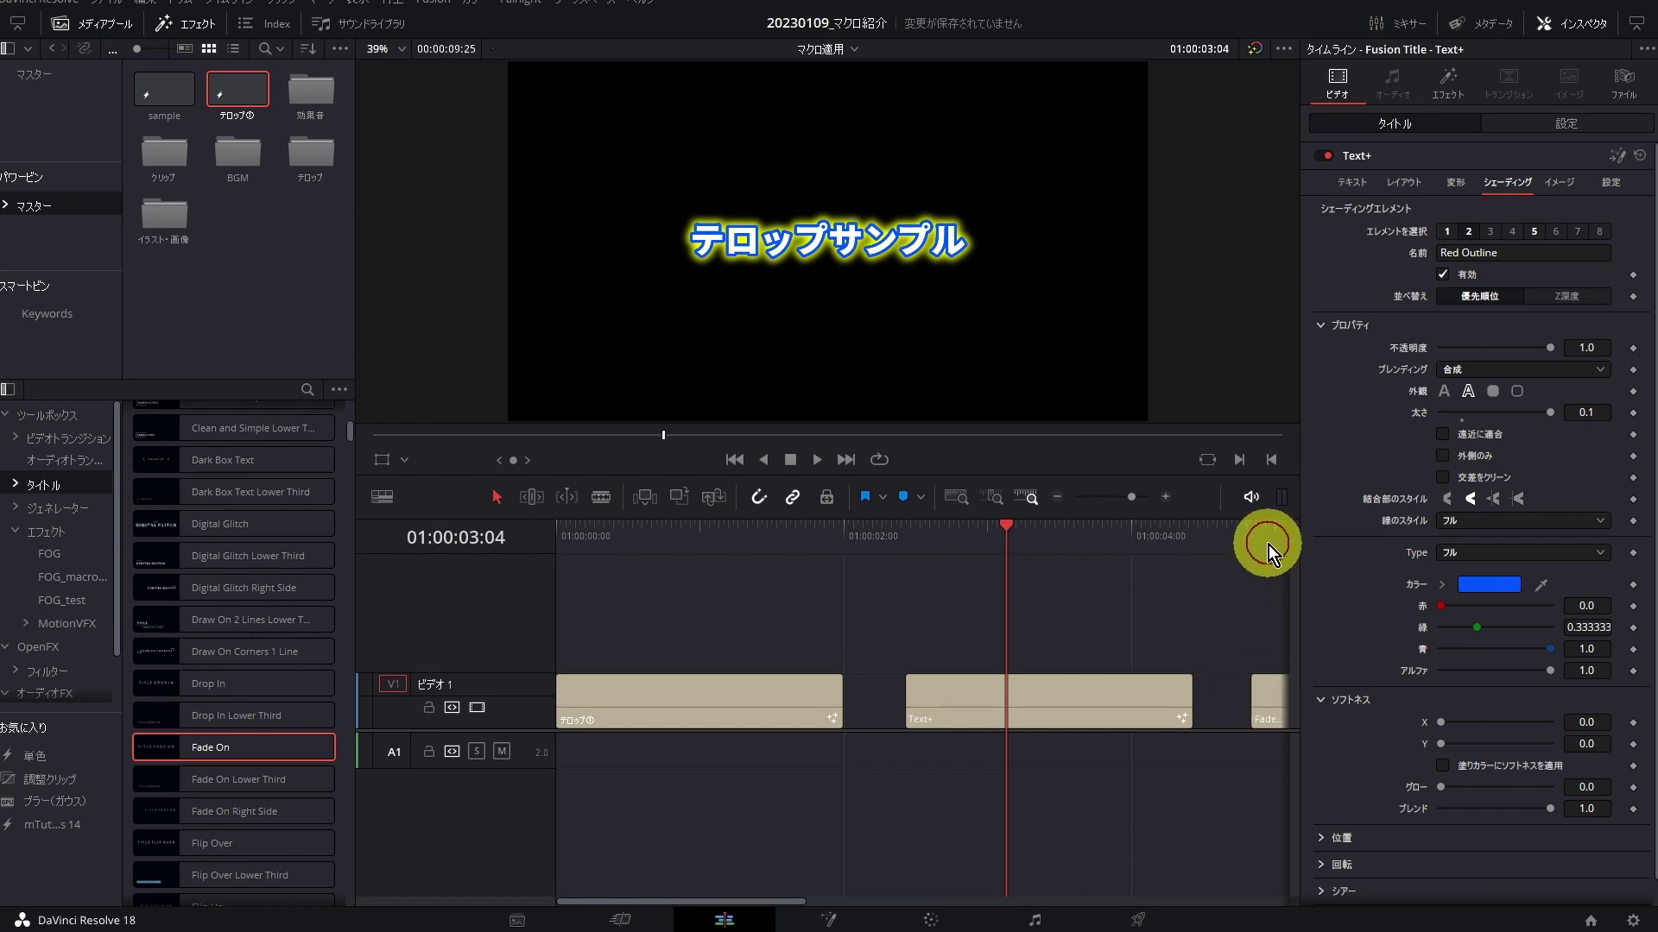
pyautogui.click(1042, 709)
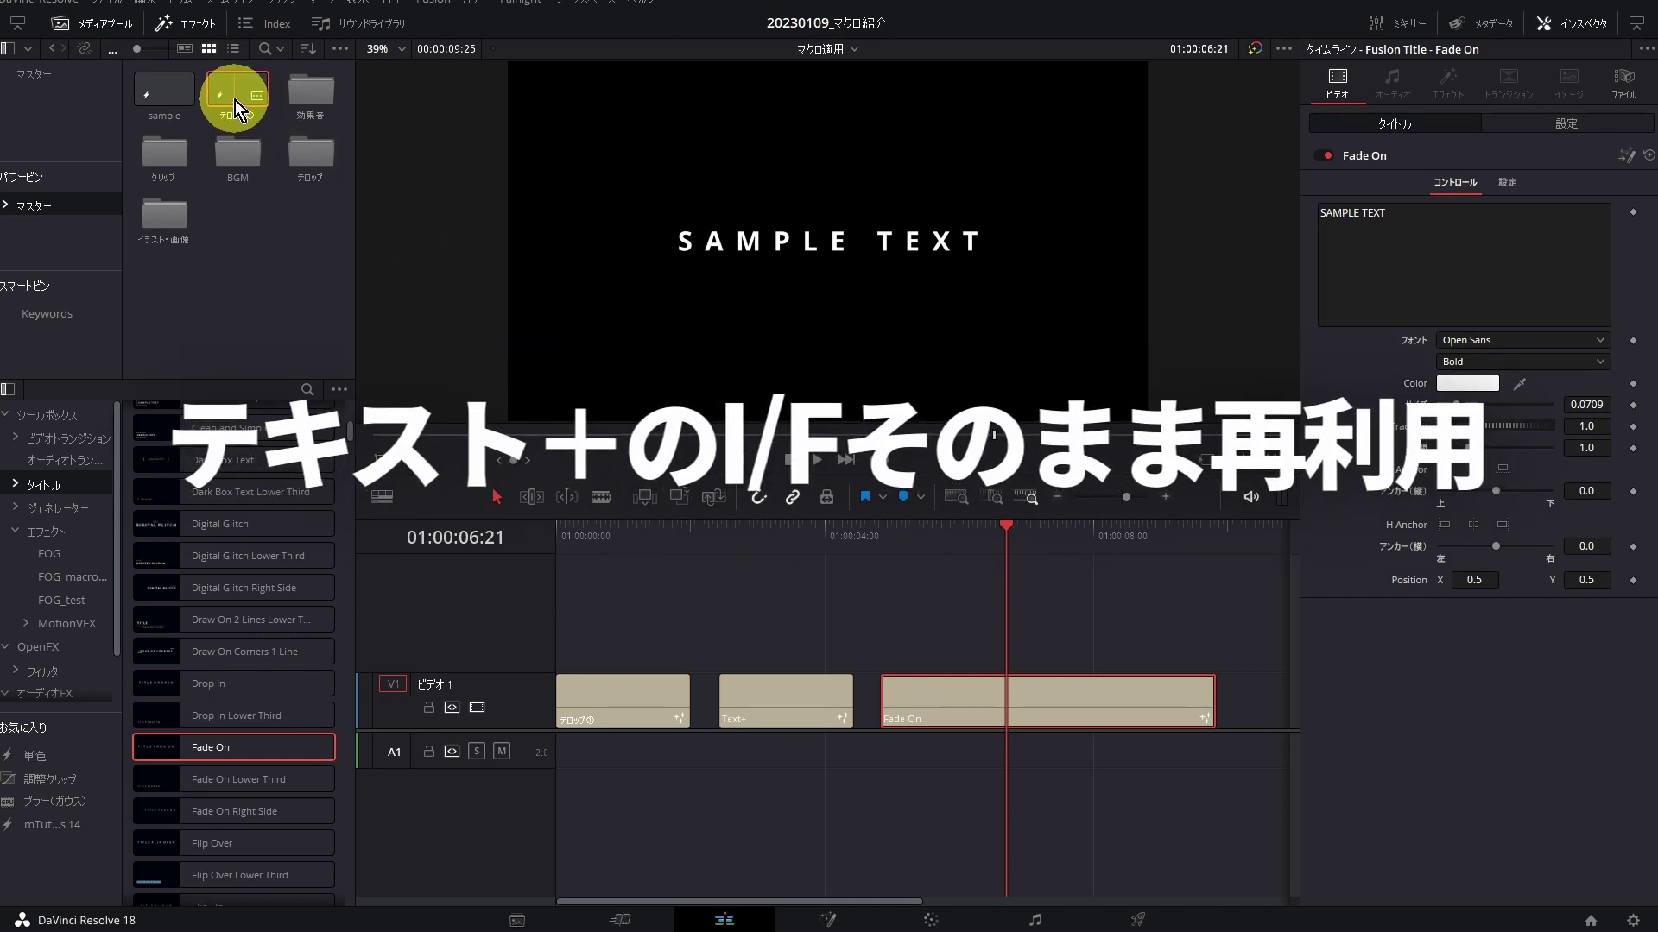
pyautogui.click(814, 718)
pyautogui.click(804, 716)
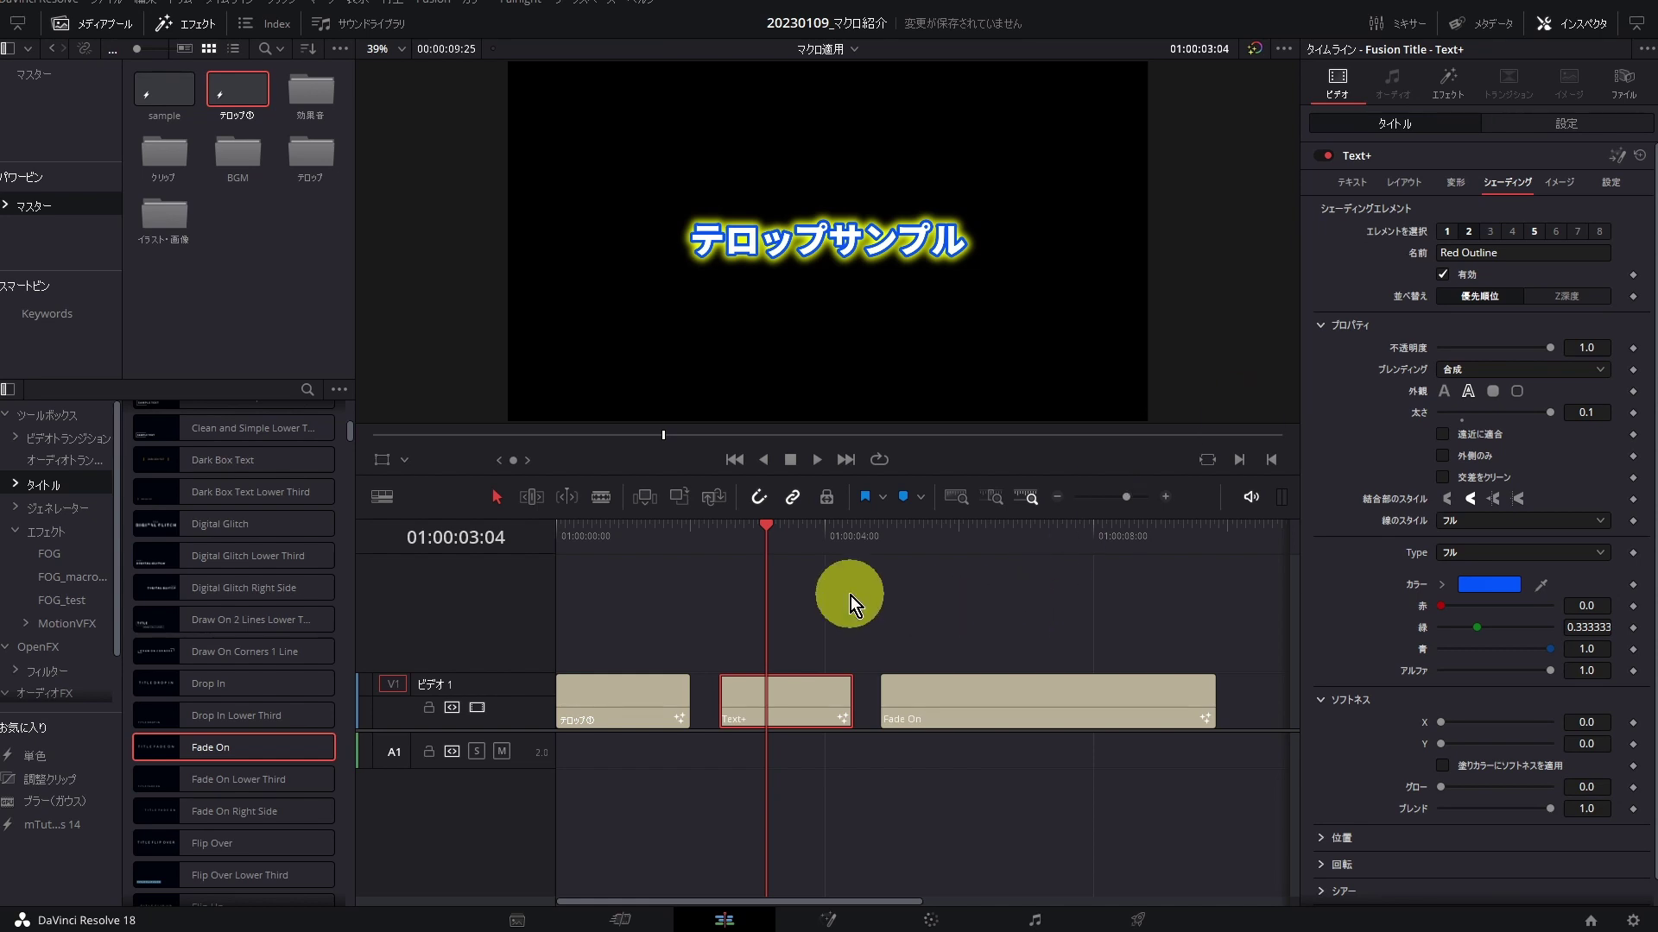
# Preview the slide_to_right and slide_to_left start animations on the title
pyautogui.click(1460, 95)
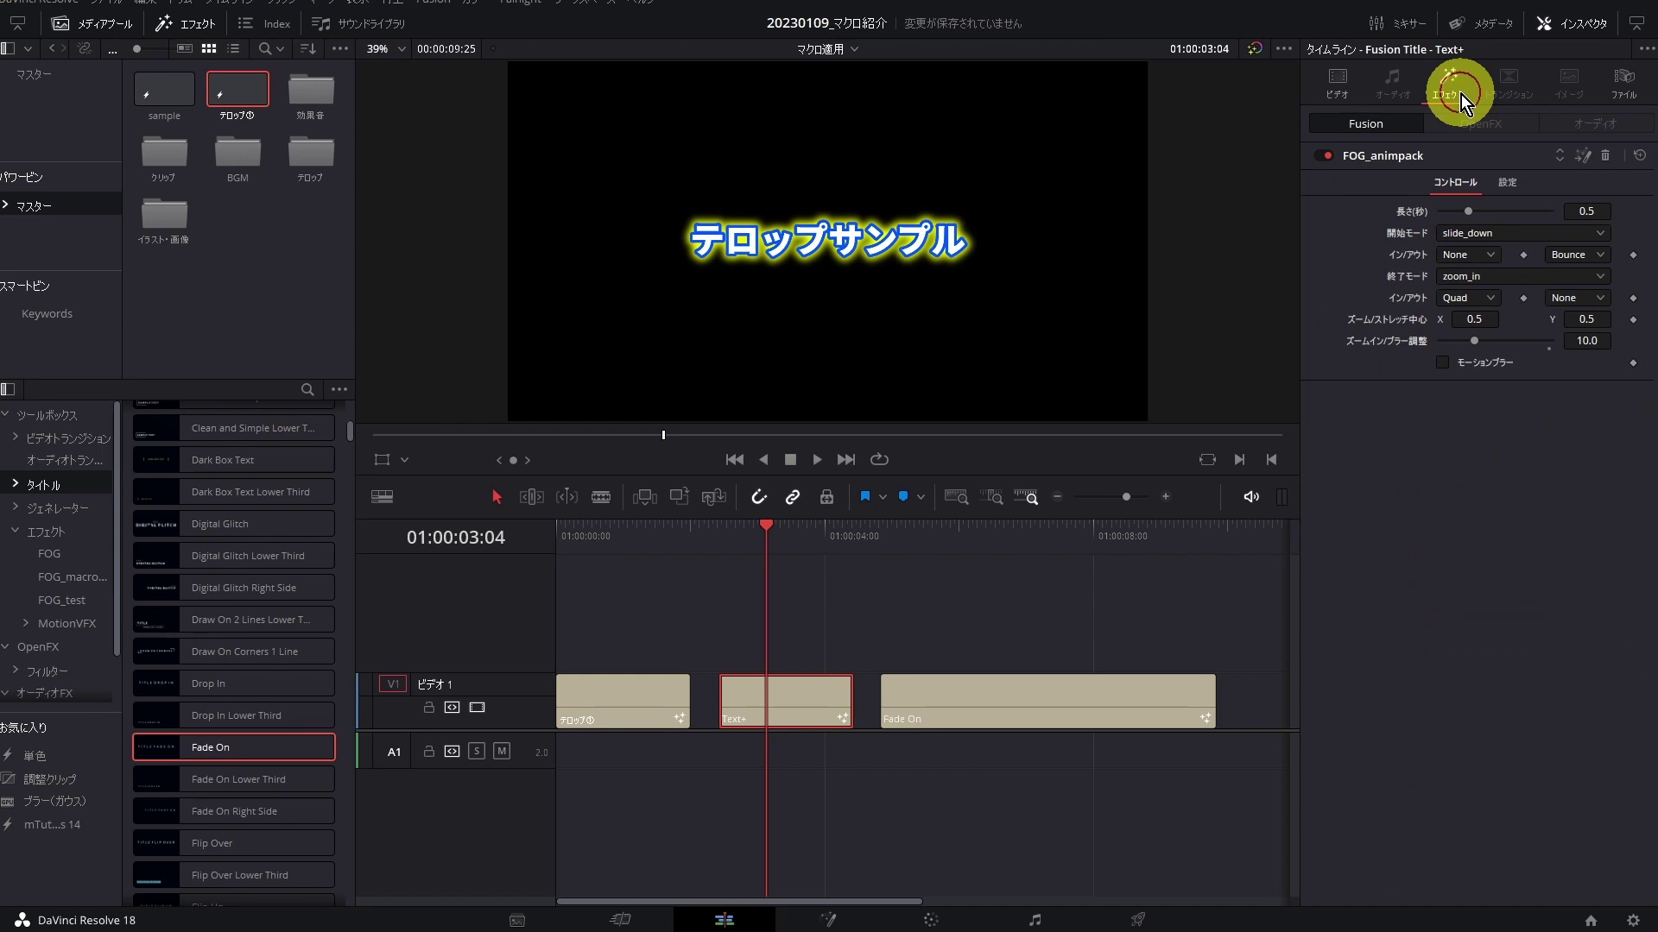
pyautogui.click(1501, 233)
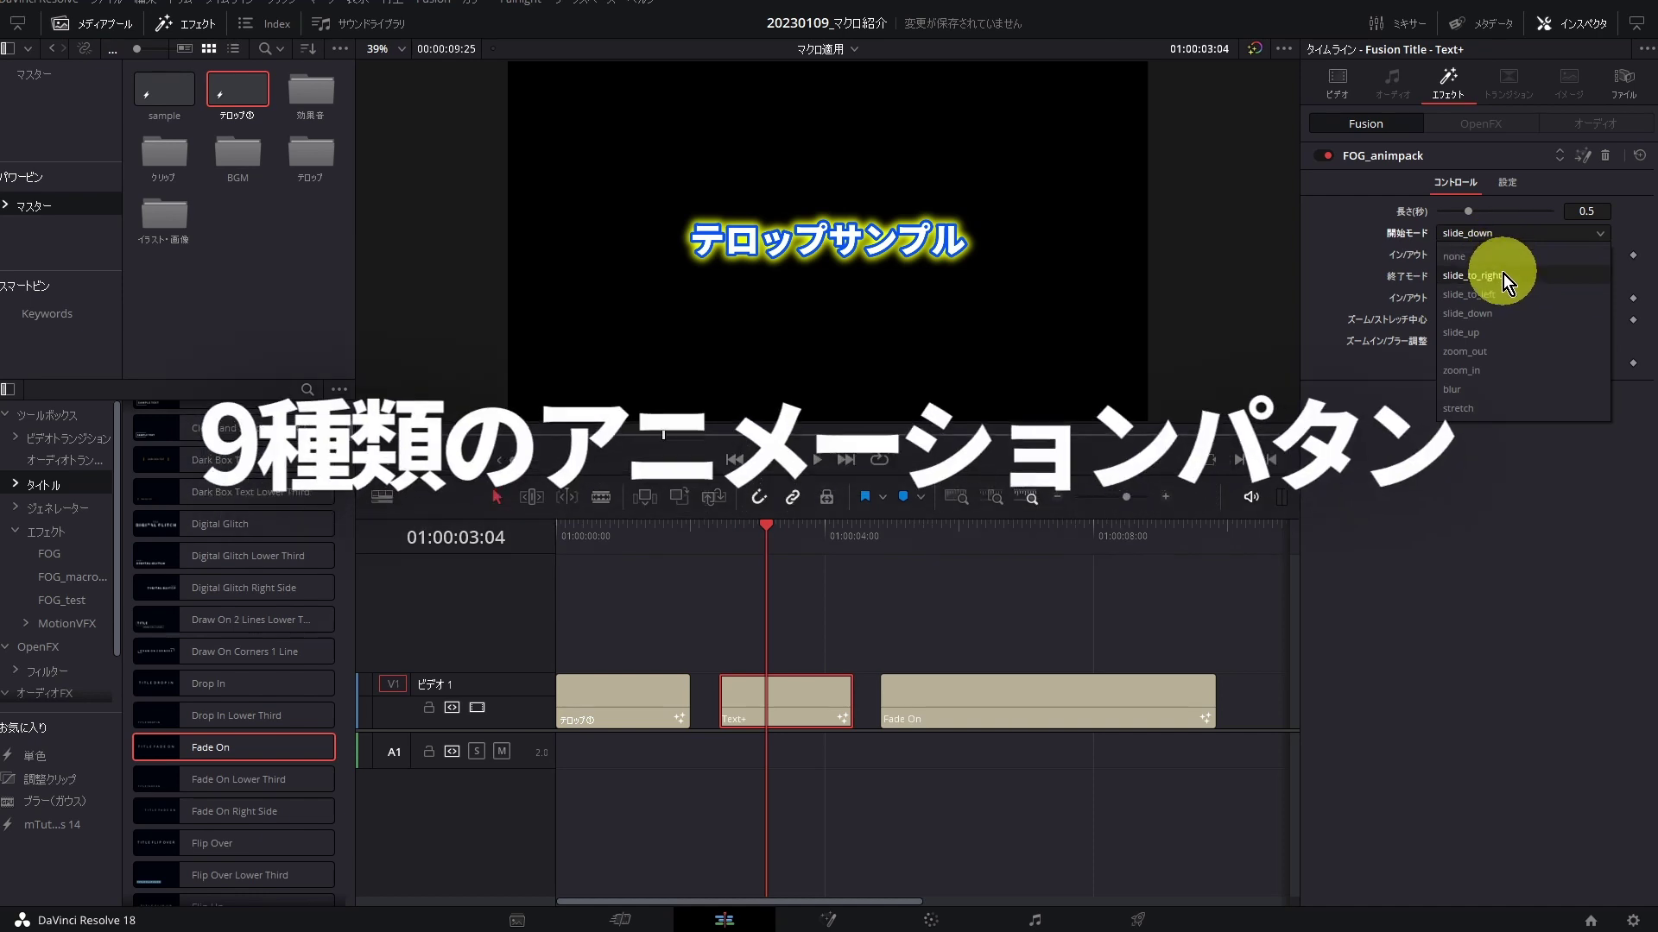
pyautogui.click(1542, 285)
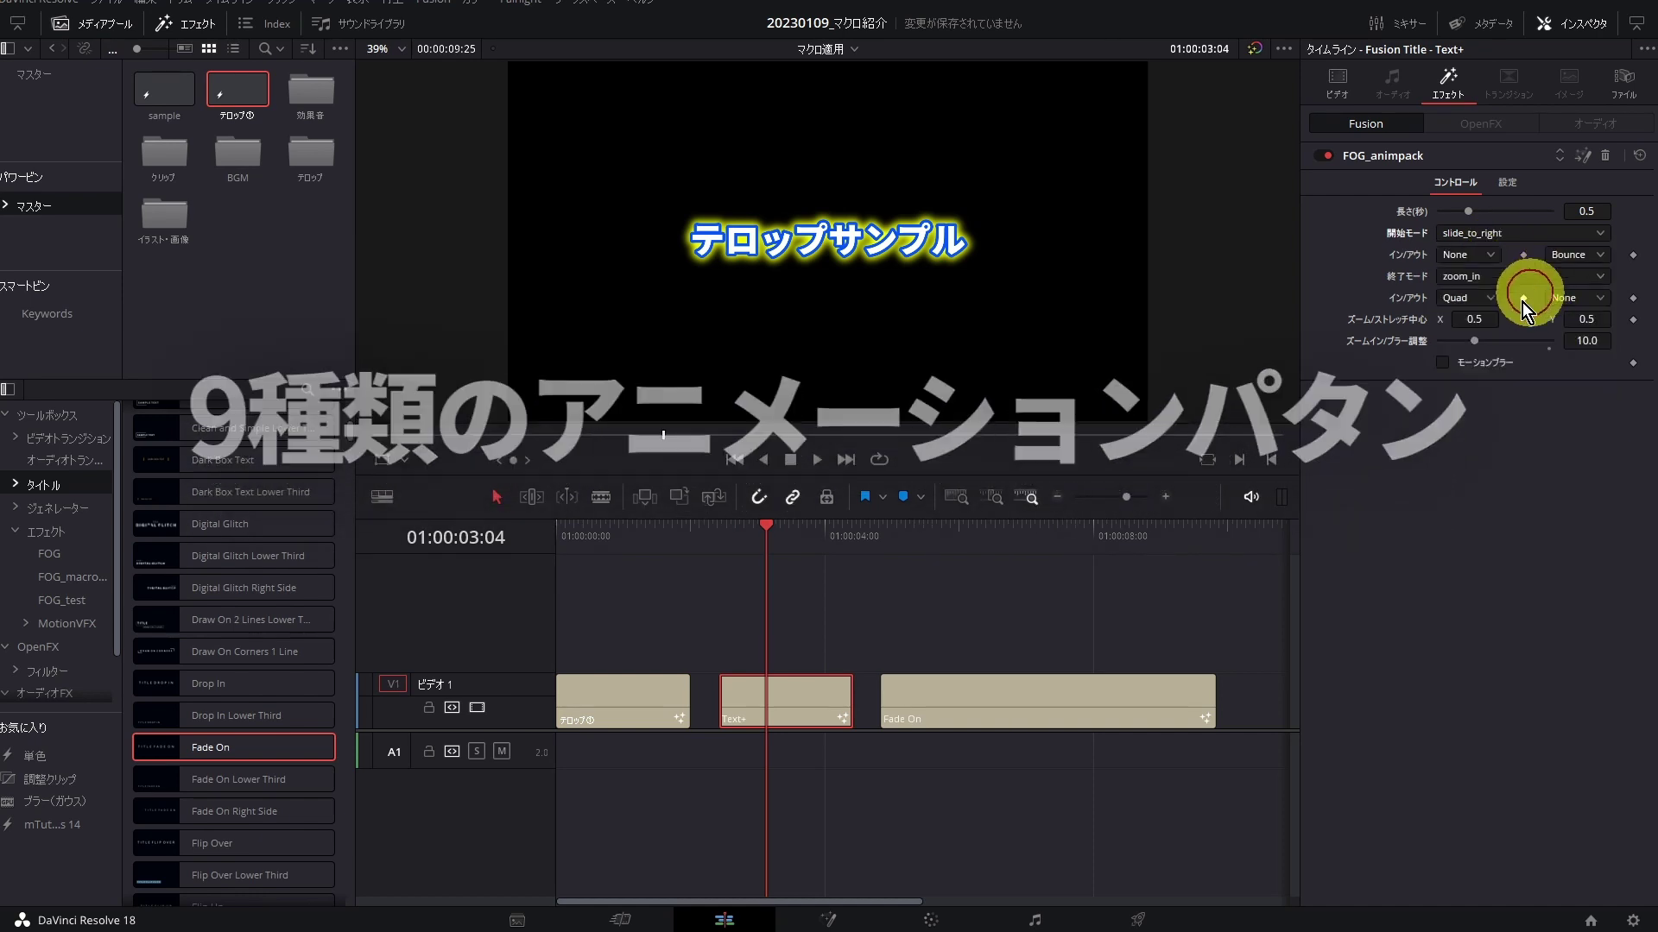
pyautogui.click(718, 544)
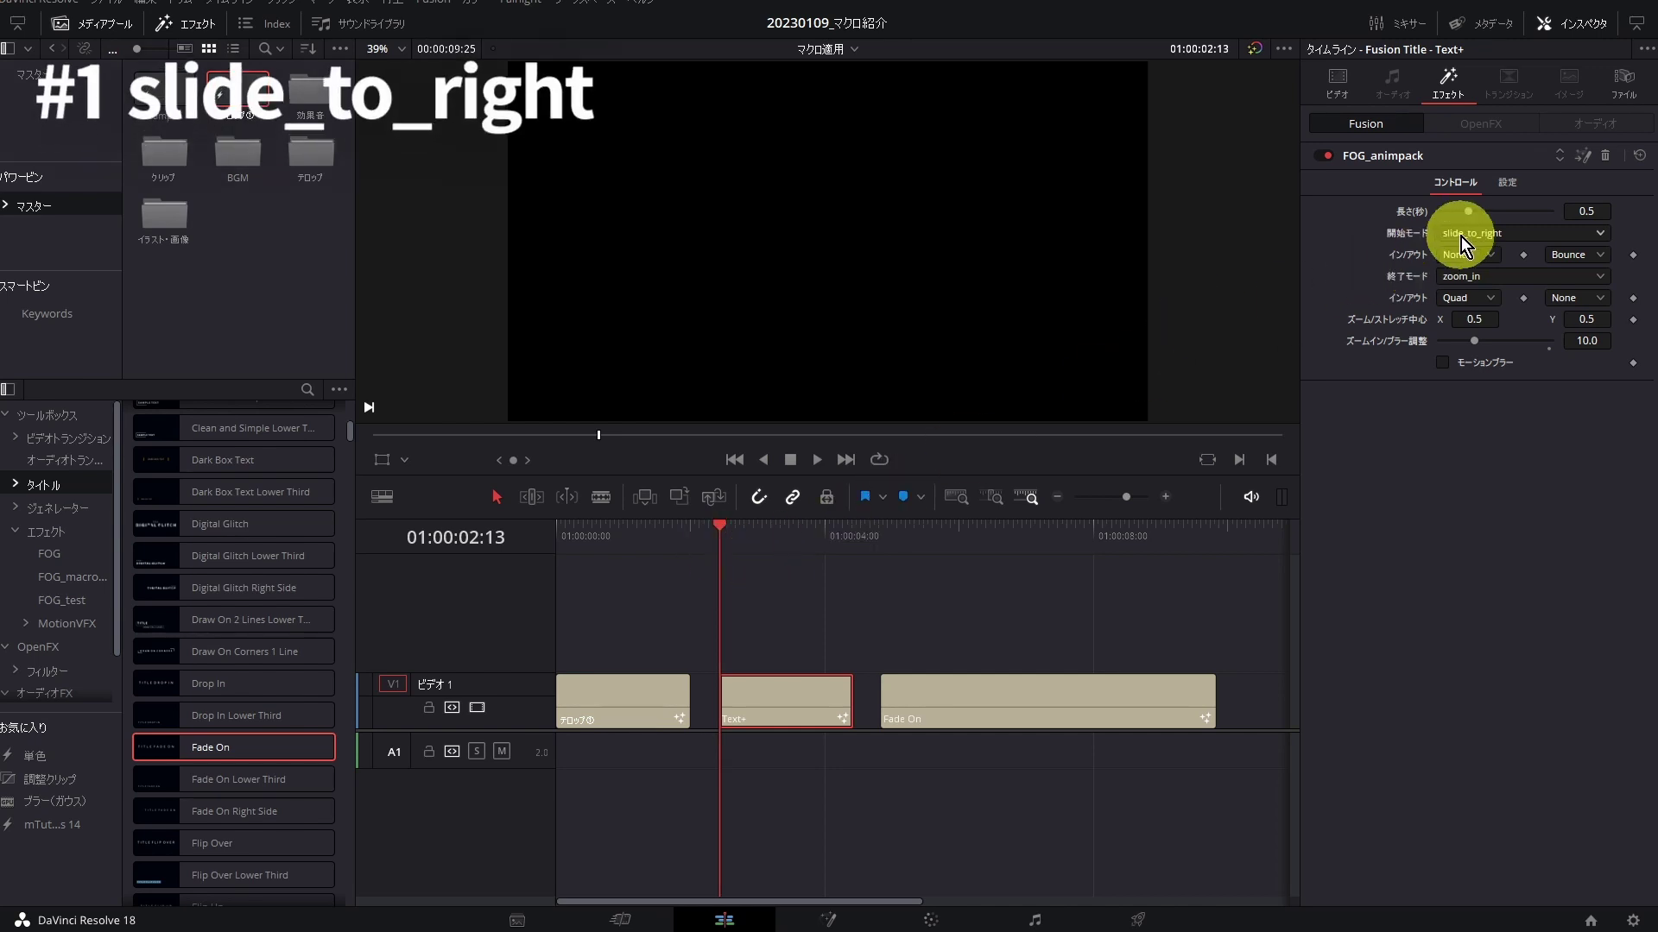
pyautogui.press('space')
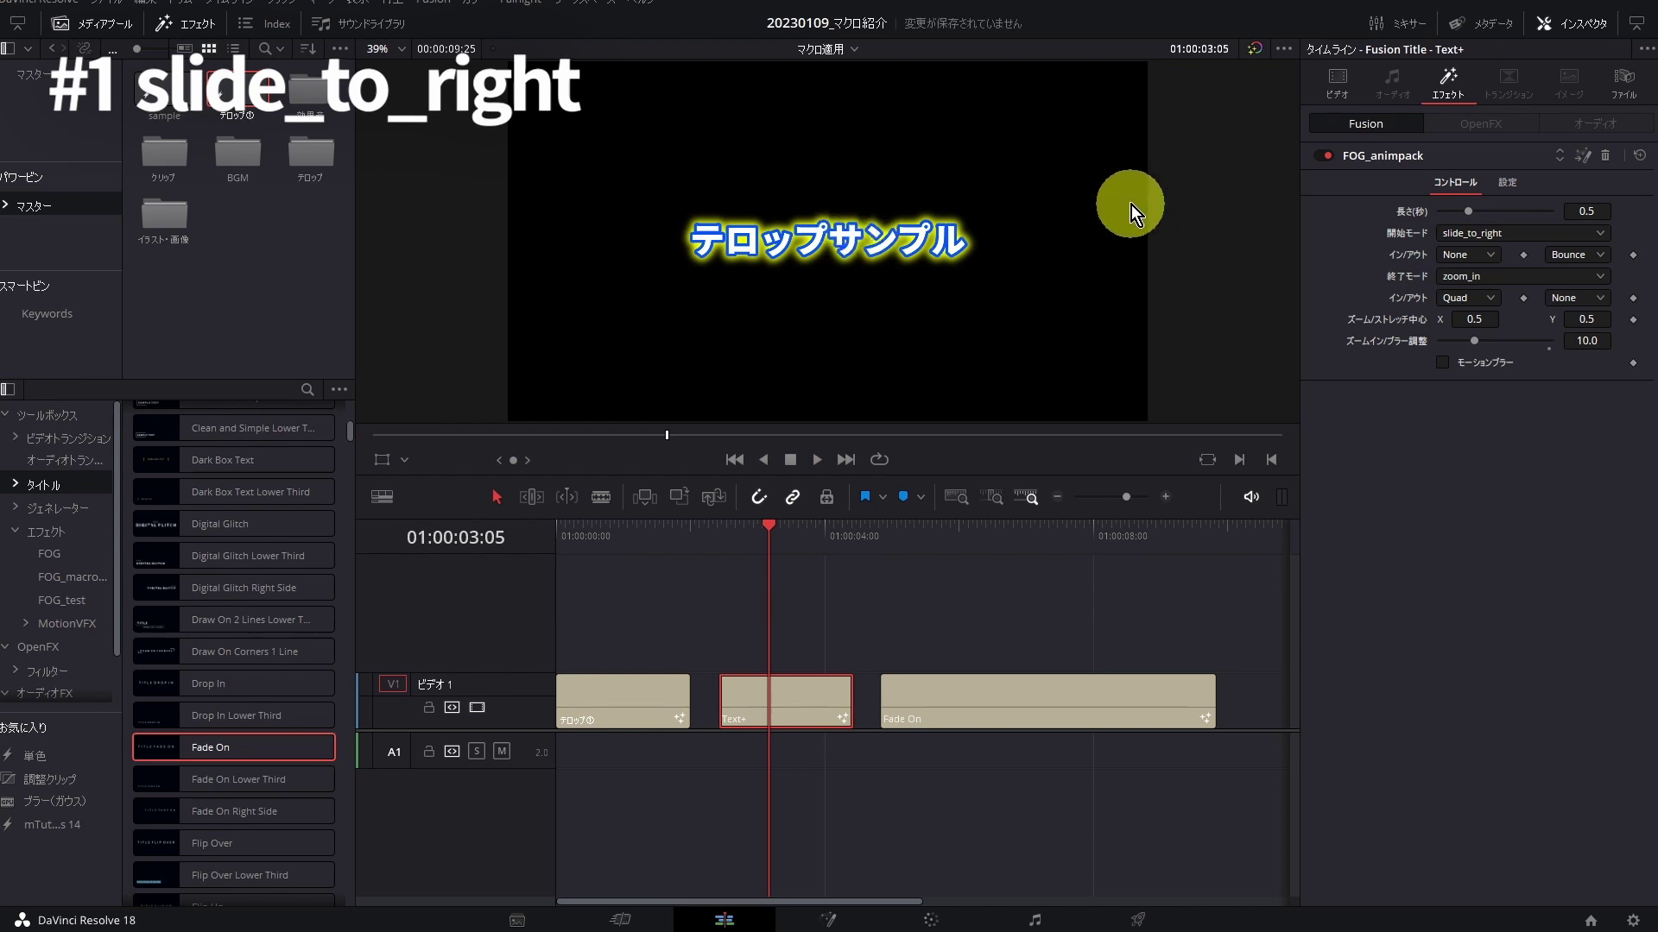
pyautogui.click(1473, 235)
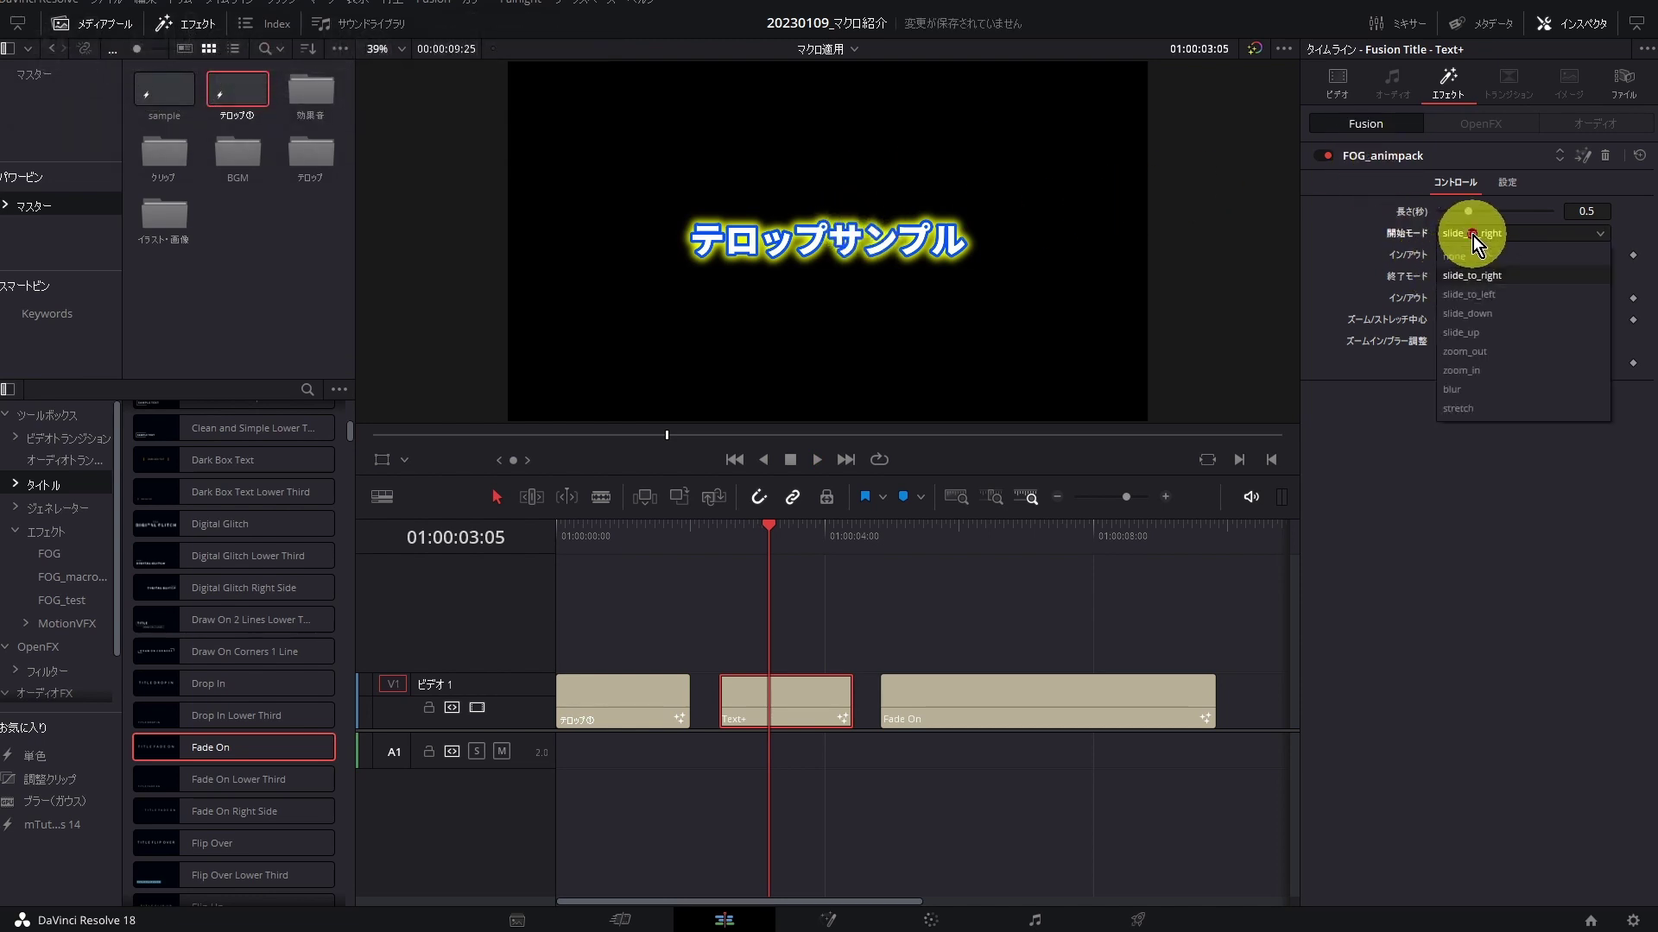
pyautogui.click(1502, 291)
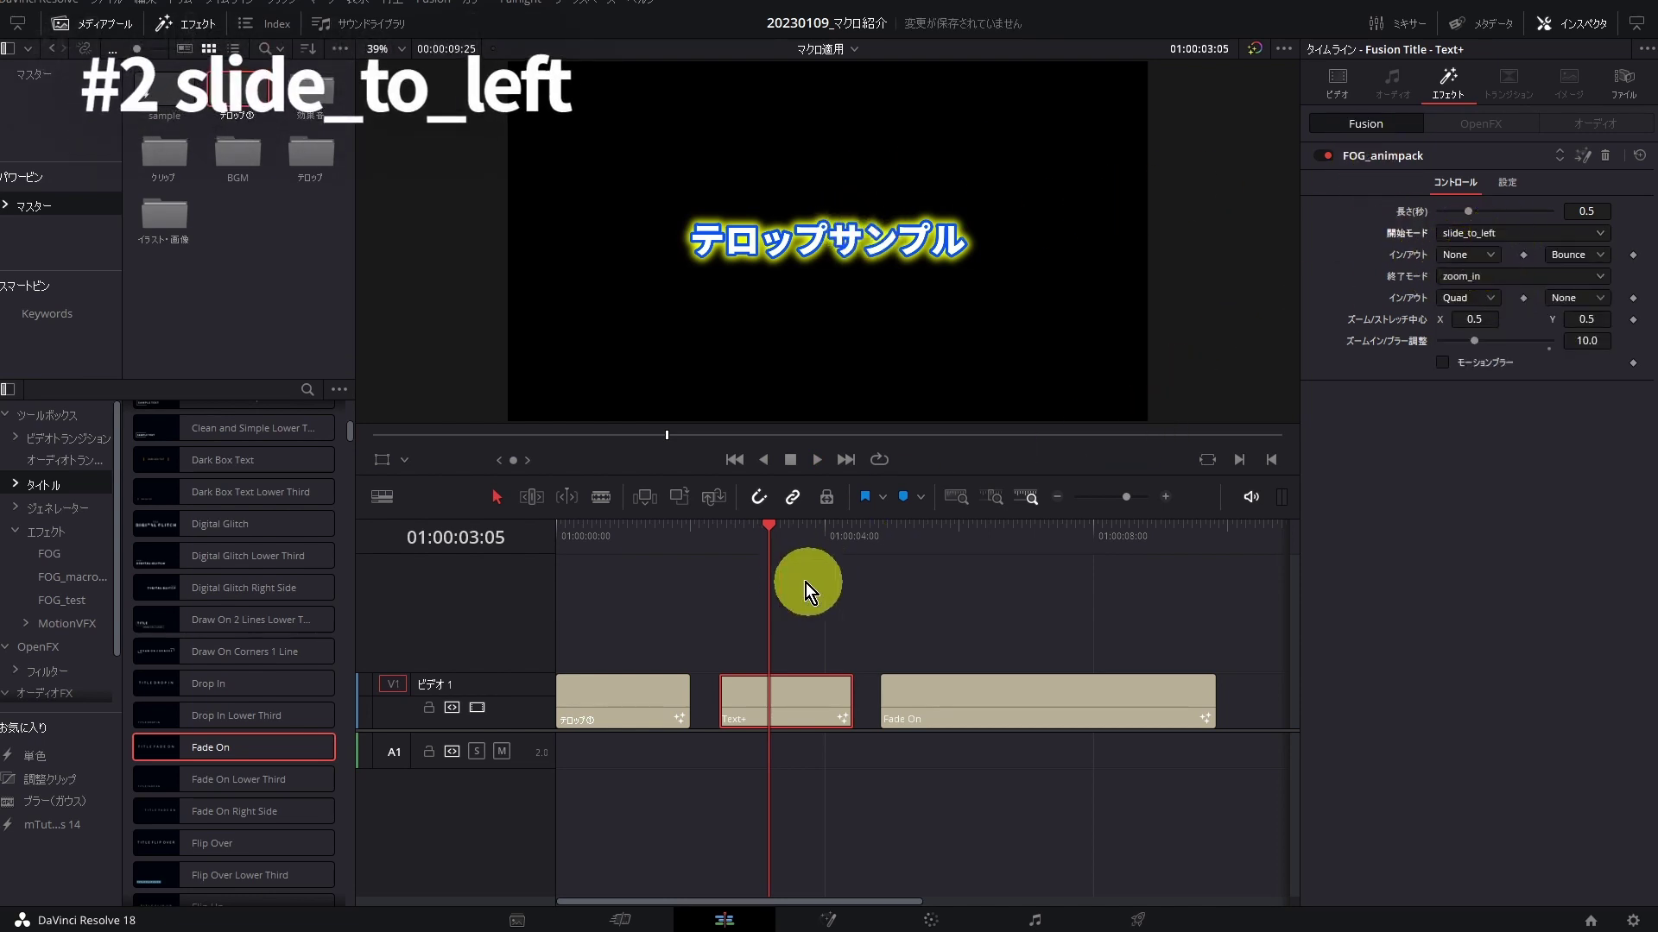
pyautogui.click(733, 538)
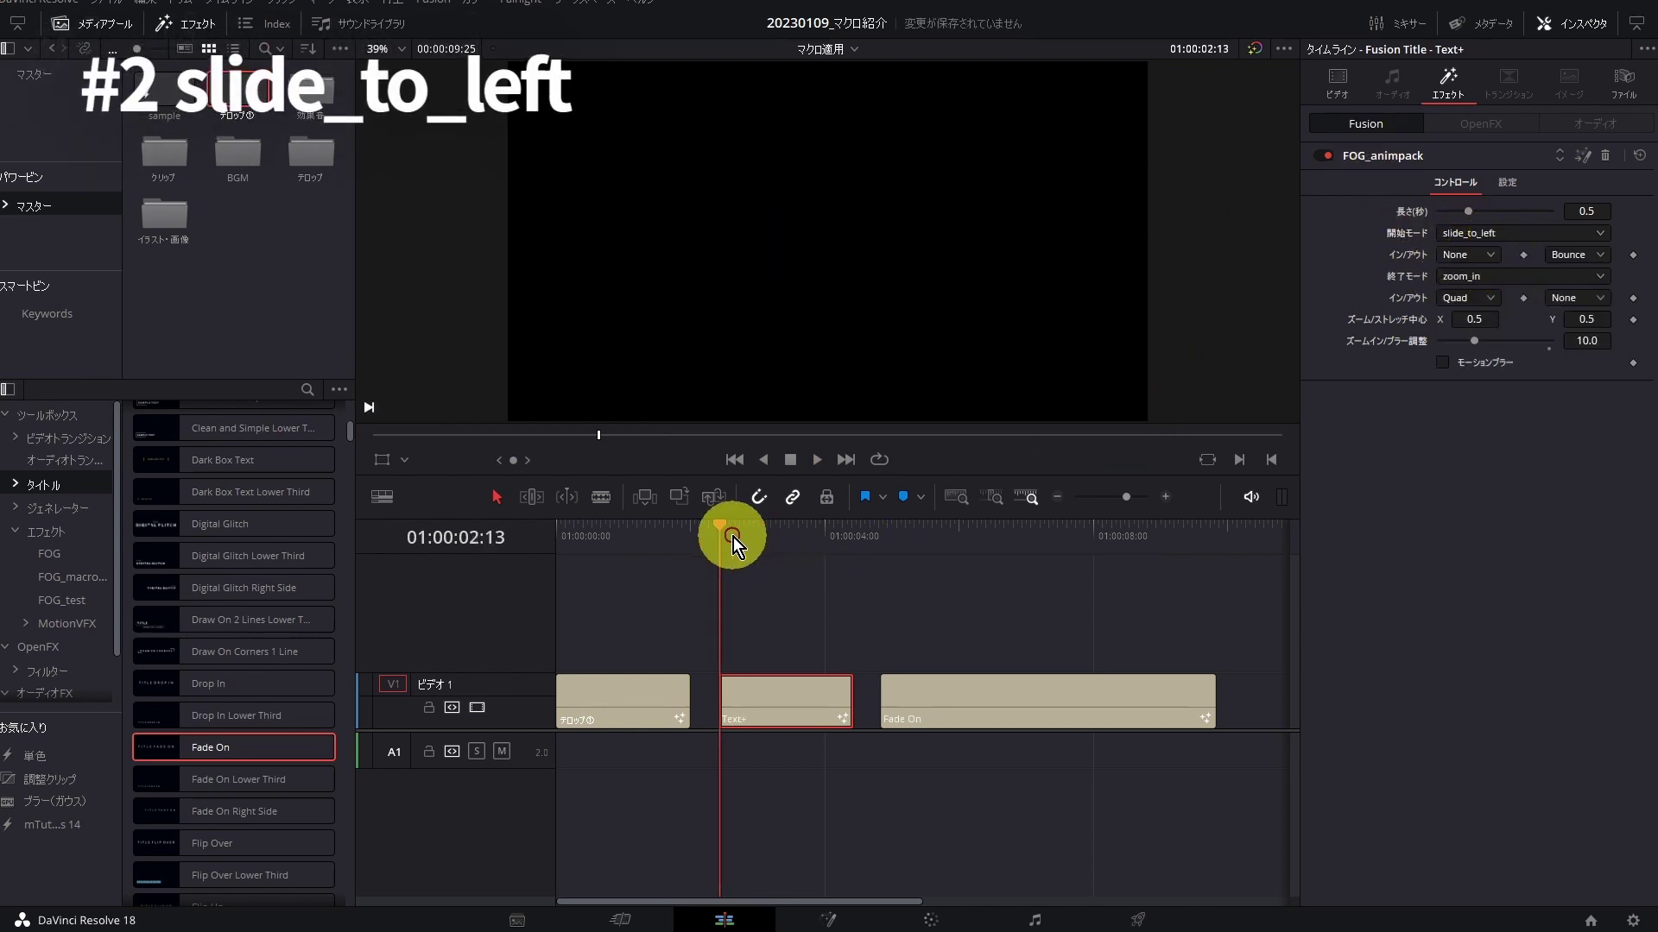
pyautogui.press('space')
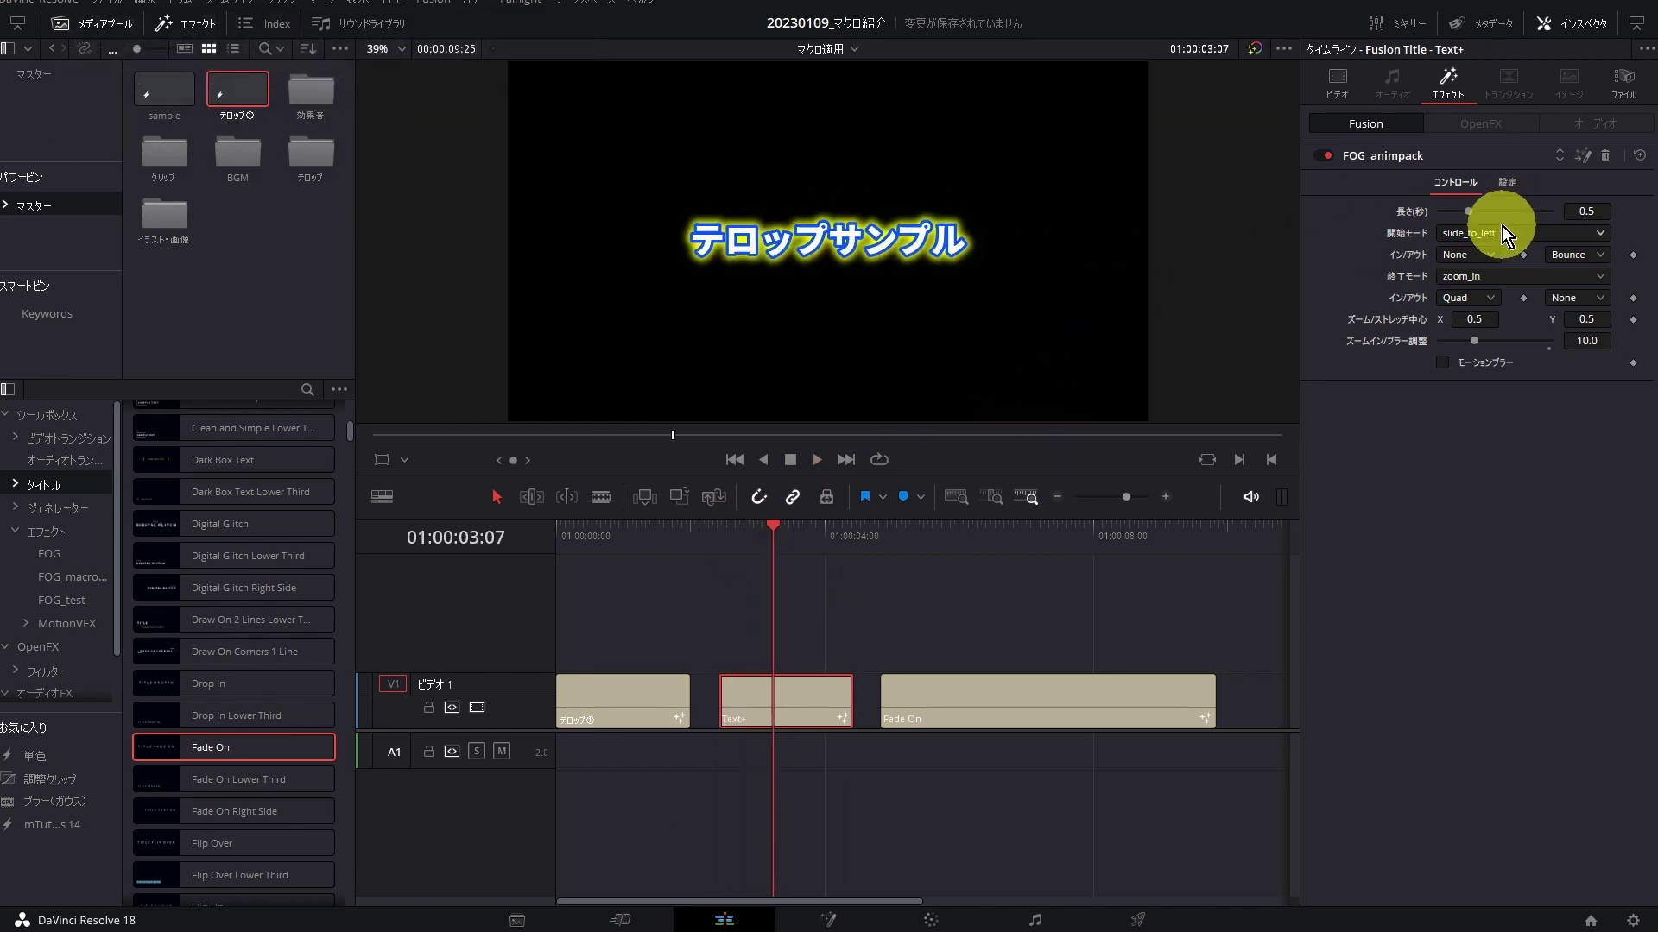
# Preview the slide_down and slide_up start animations on the title
pyautogui.click(1503, 231)
pyautogui.click(1523, 307)
pyautogui.click(725, 535)
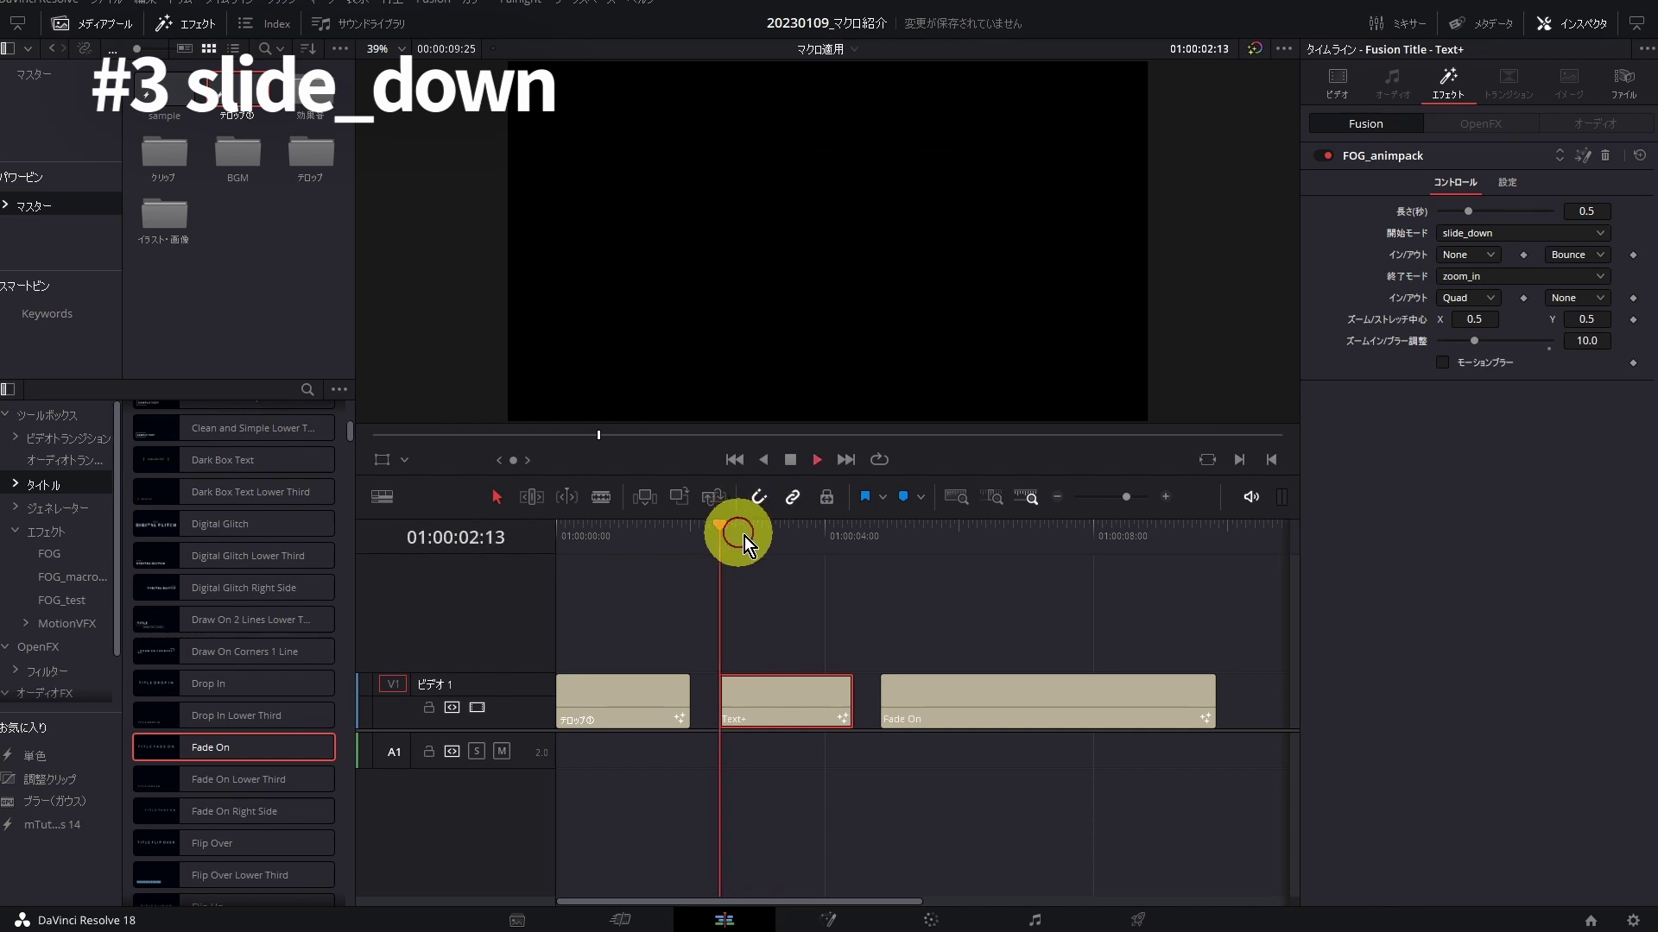
pyautogui.press('space')
pyautogui.press('space')
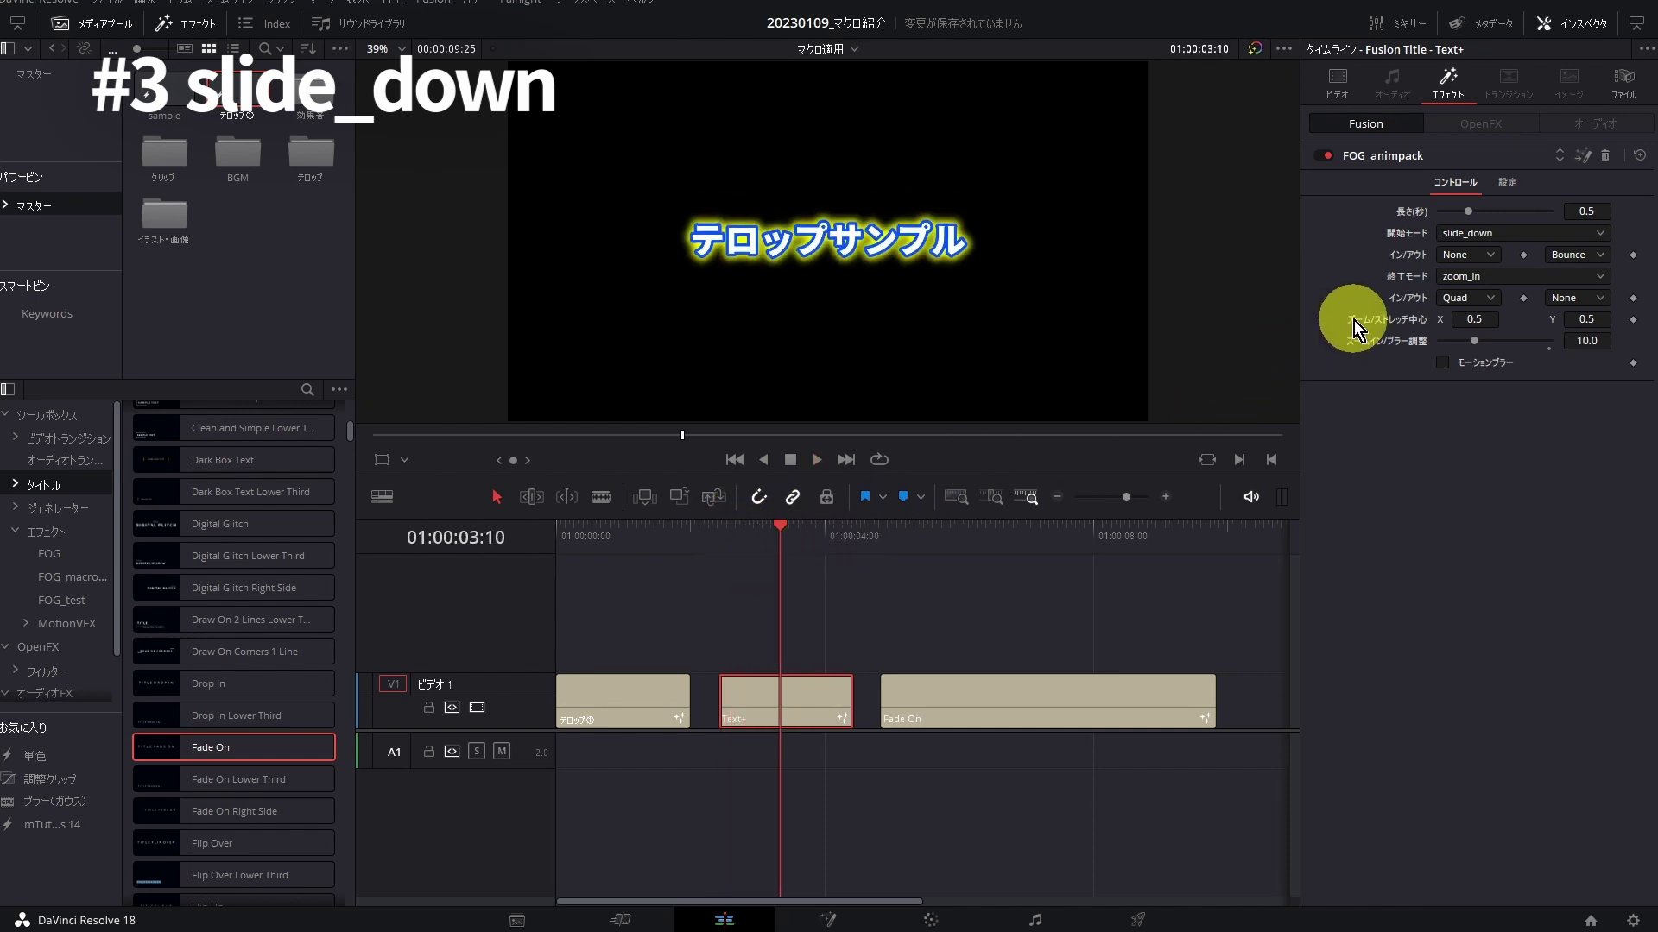
pyautogui.click(1470, 234)
pyautogui.click(1501, 328)
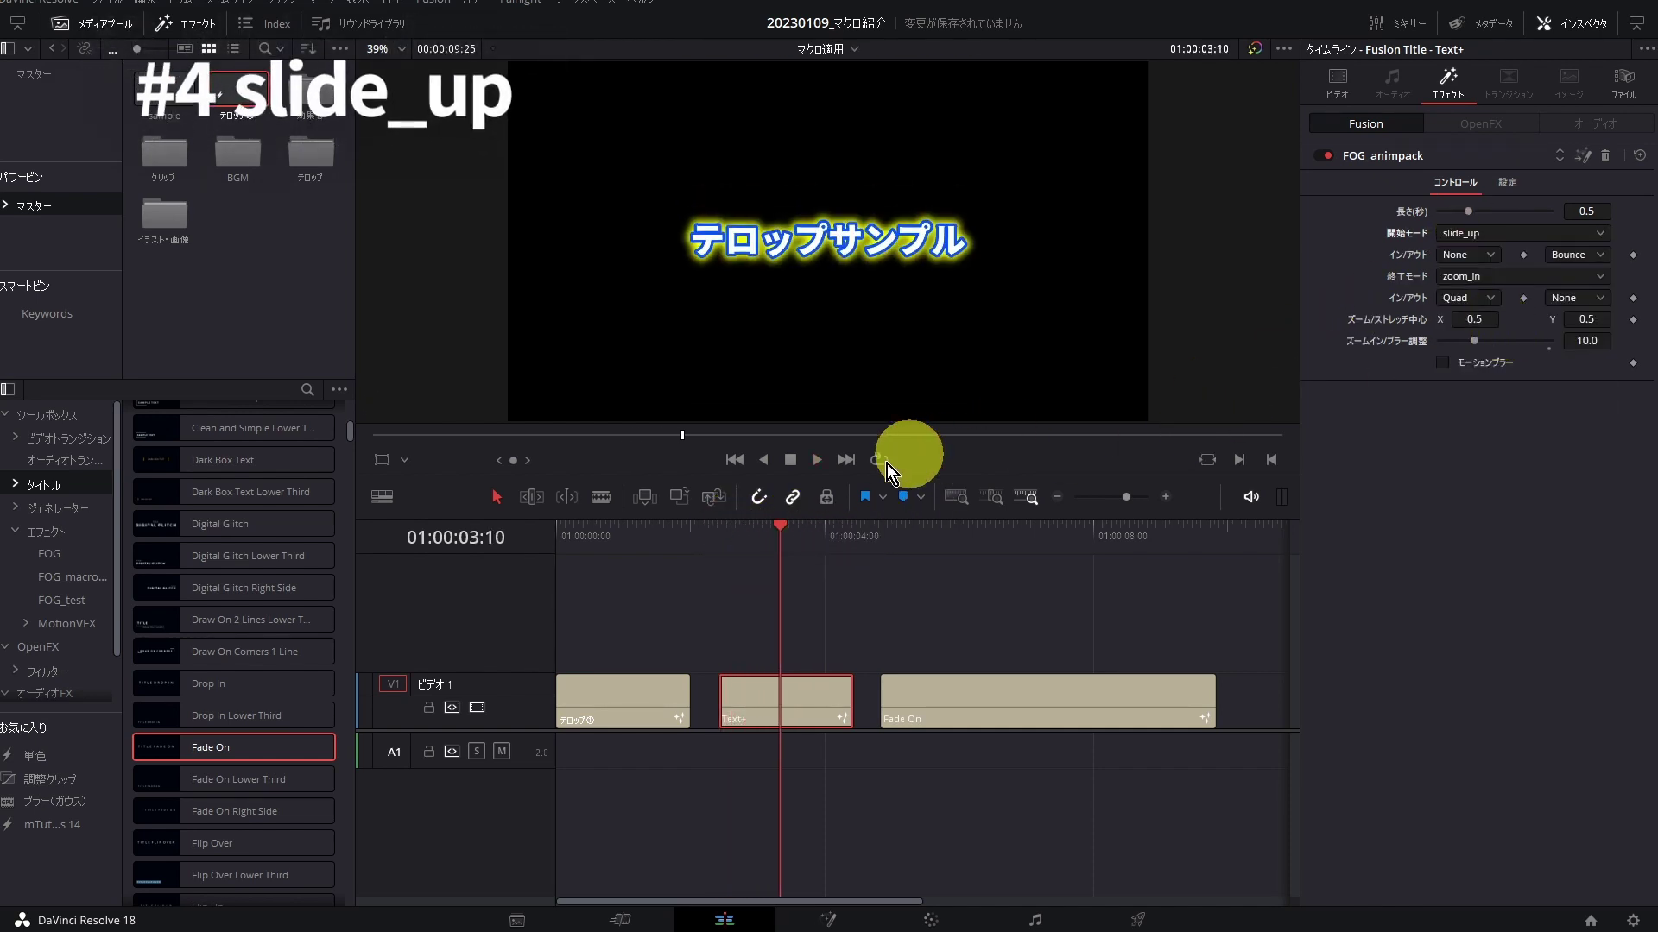
pyautogui.click(724, 536)
pyautogui.press('space')
pyautogui.press('space')
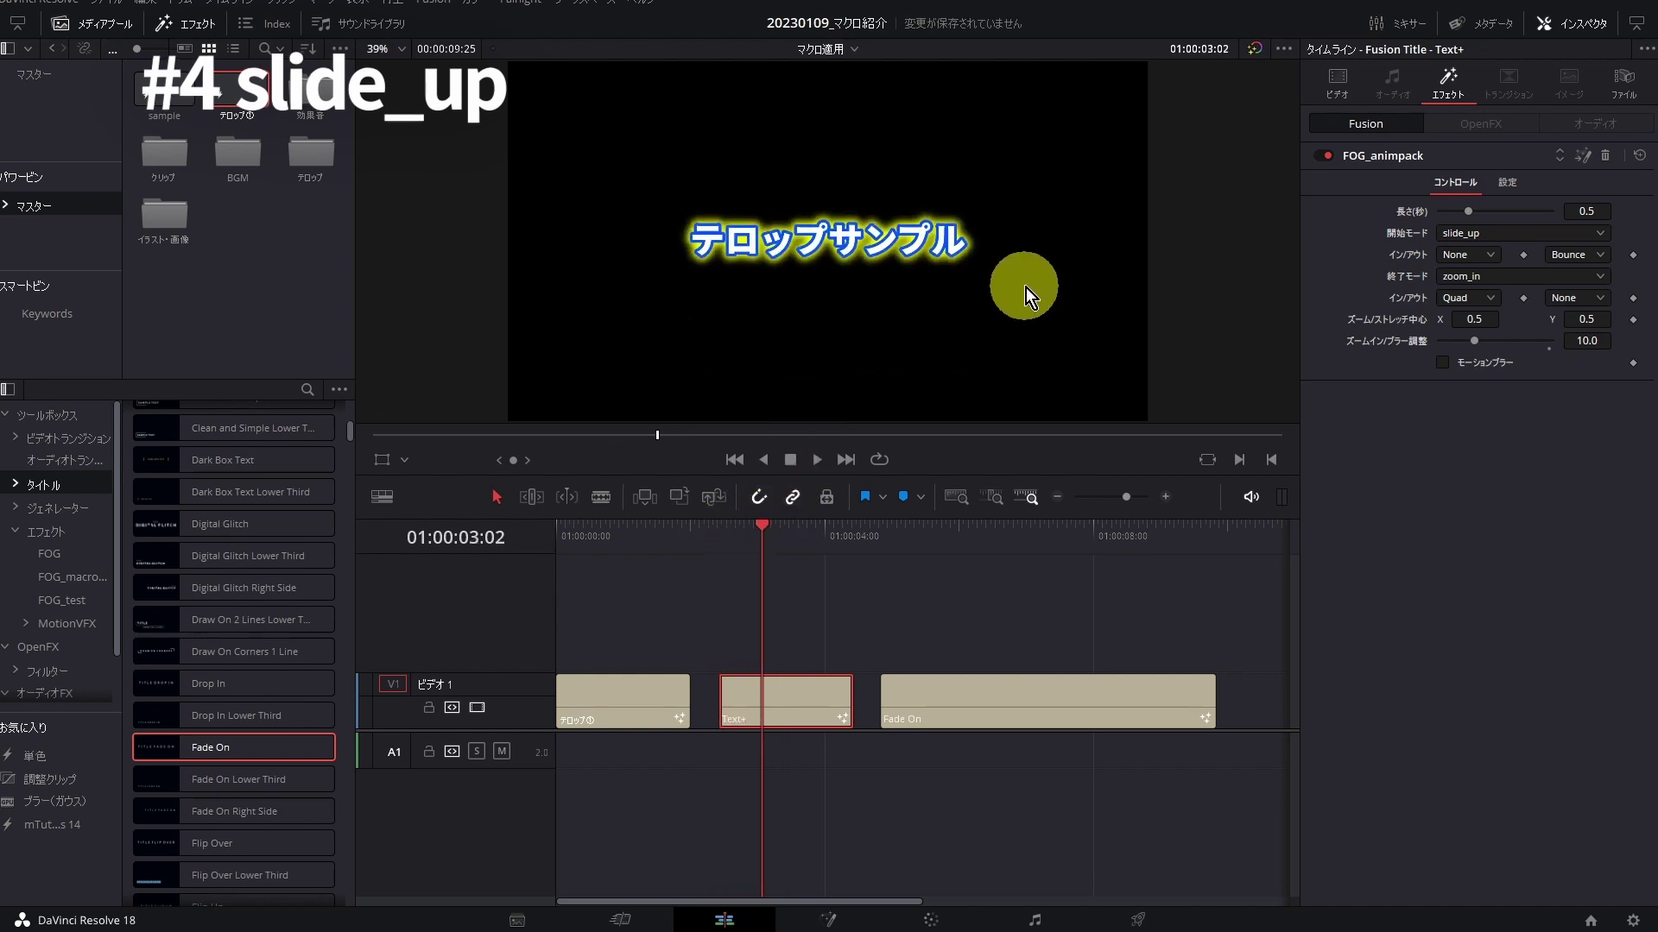
# Preview the zoom_out and zoom_in start animations on the title
pyautogui.click(1465, 232)
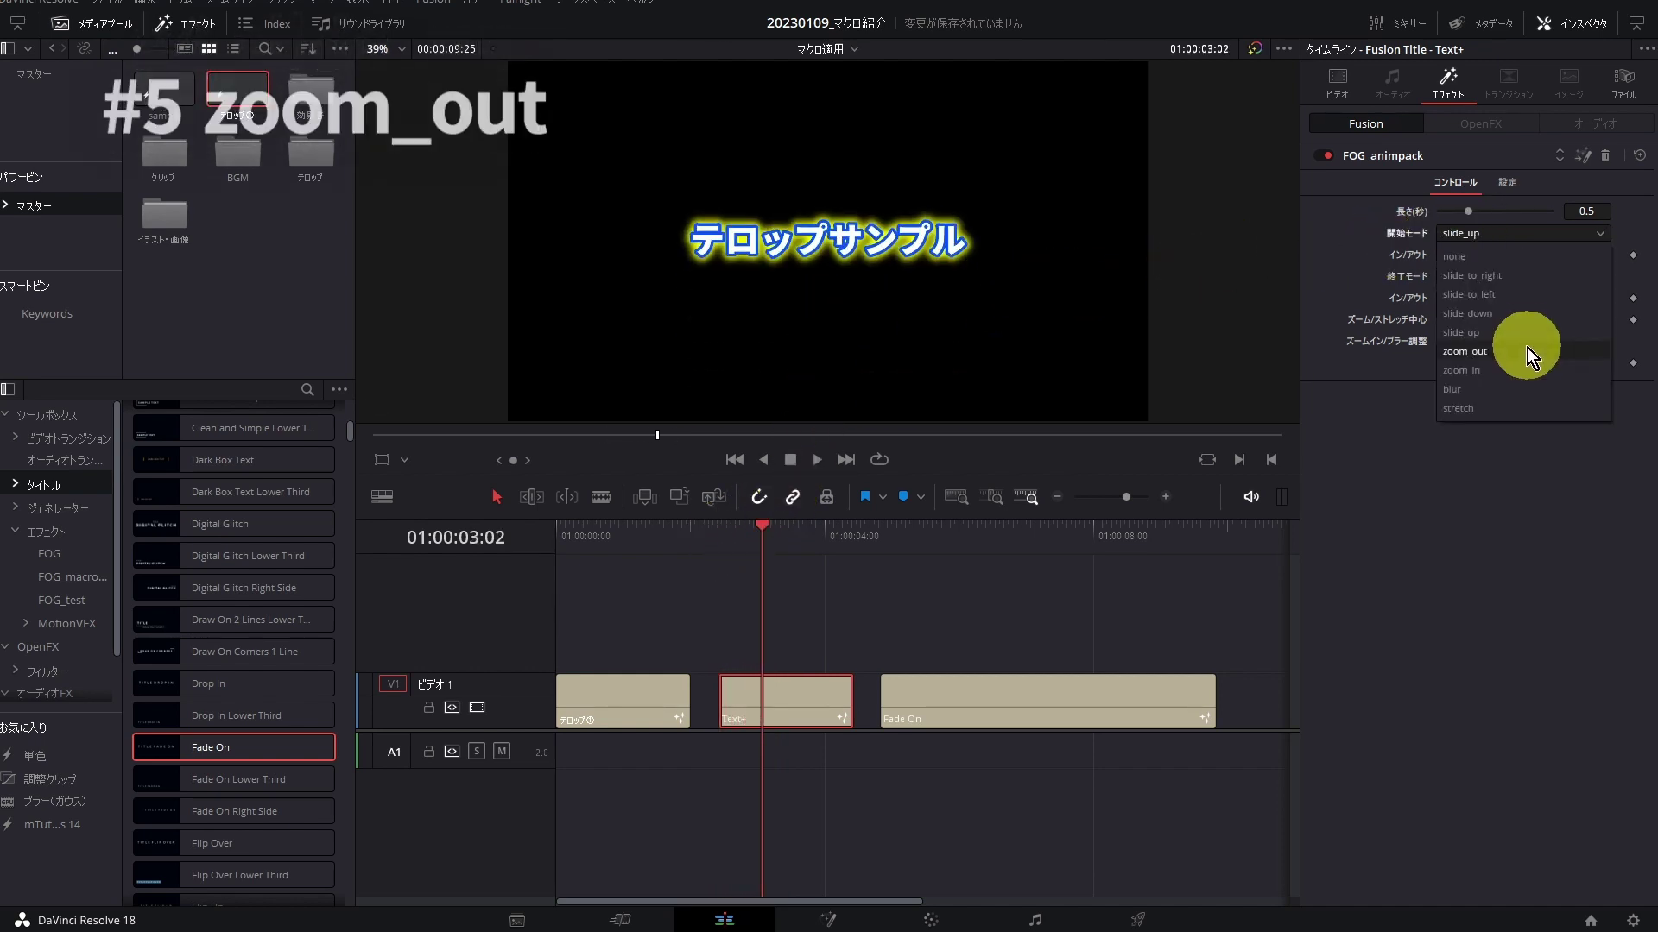
pyautogui.click(1527, 348)
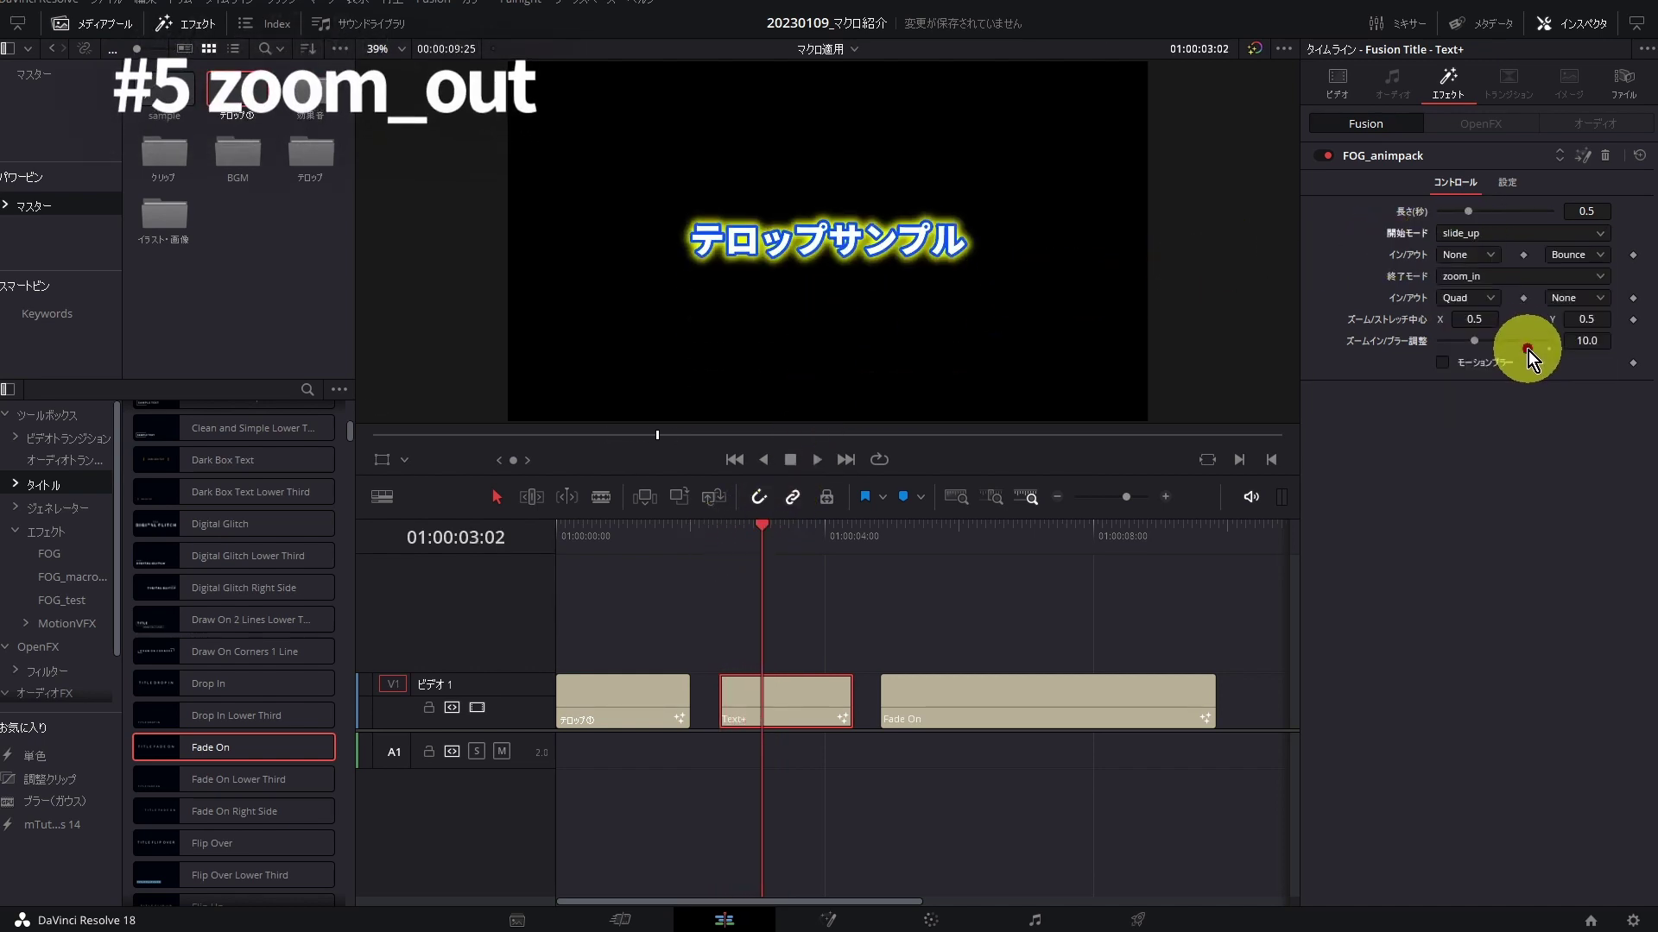
pyautogui.click(731, 533)
pyautogui.press('space')
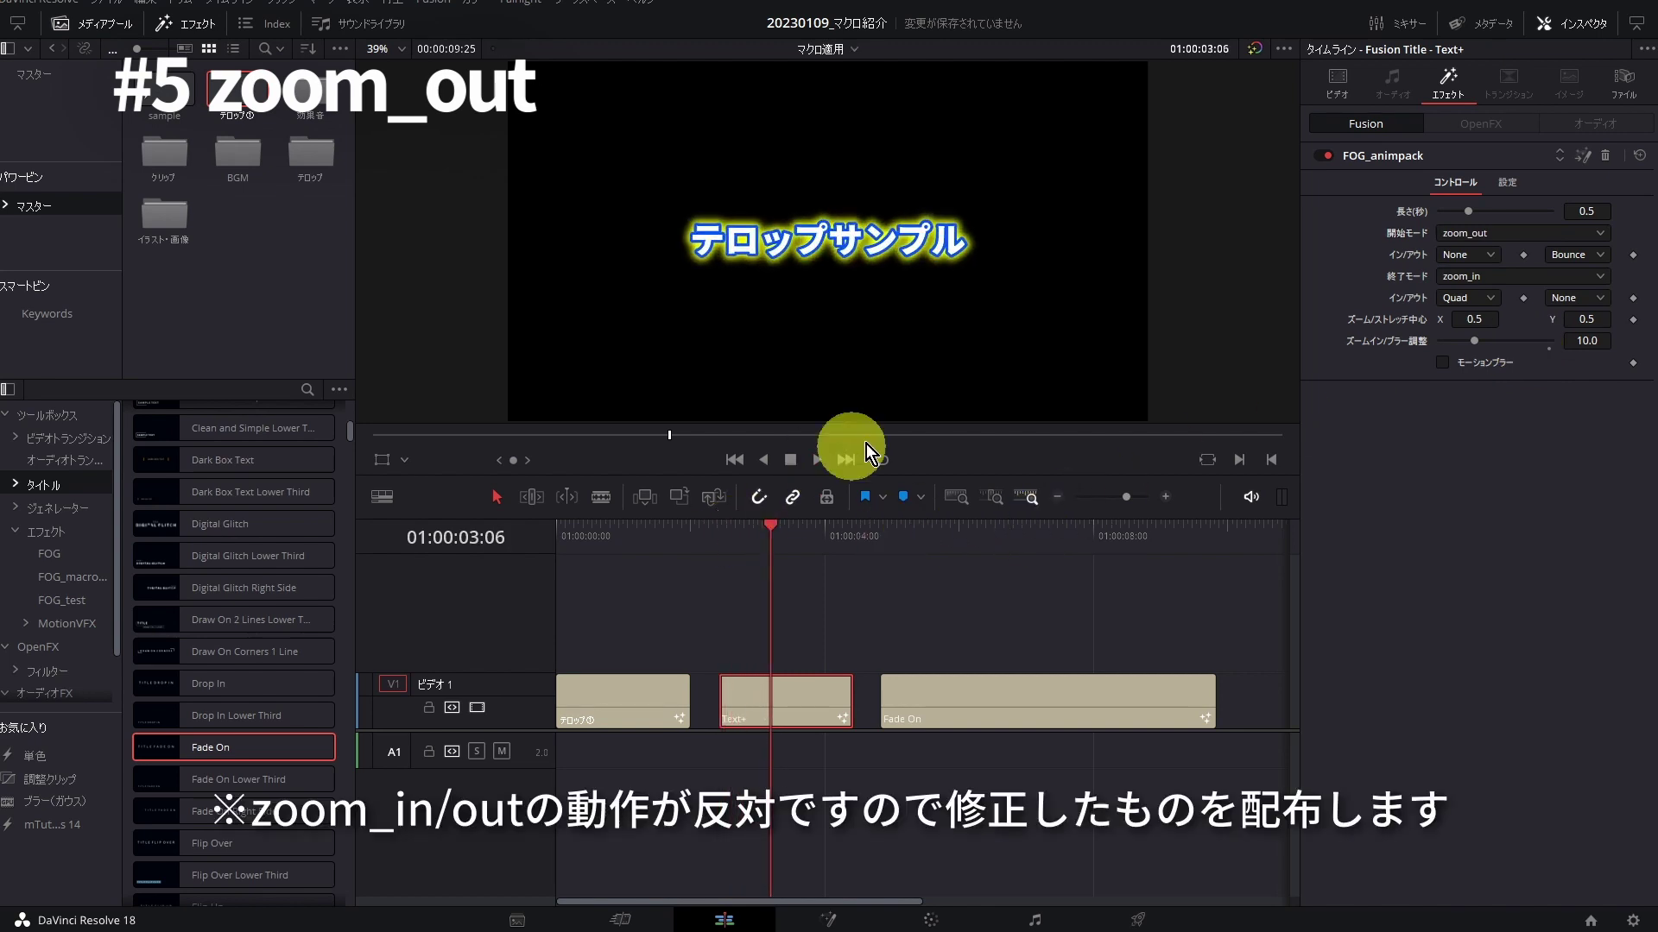
pyautogui.click(1465, 231)
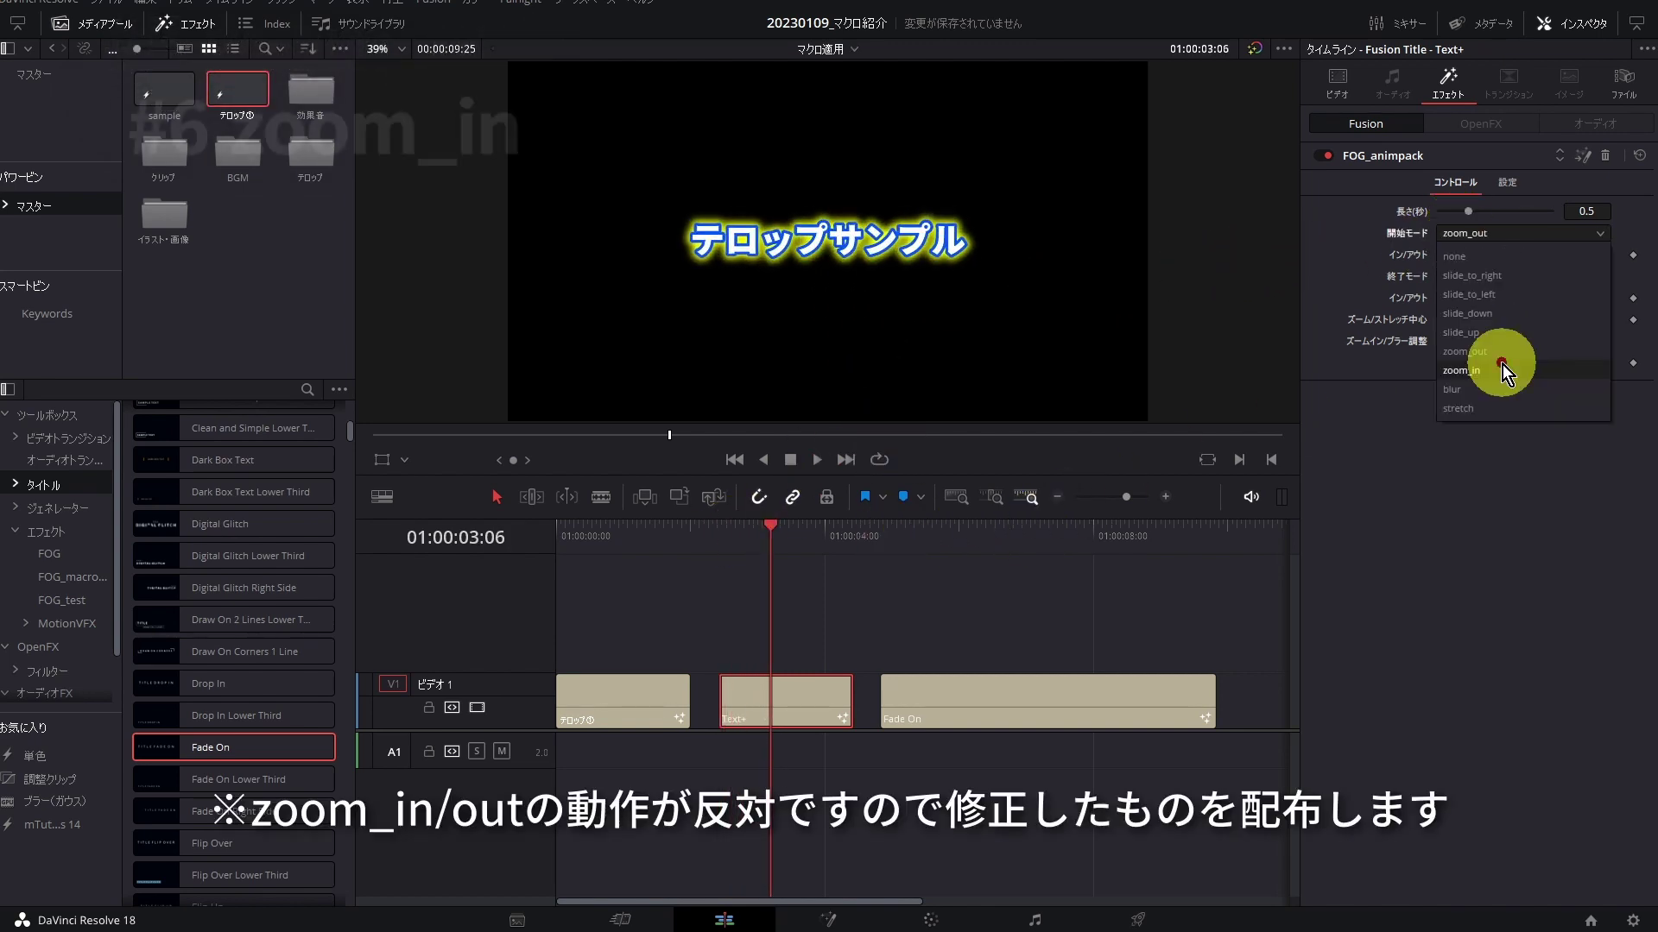
pyautogui.click(1502, 364)
pyautogui.click(727, 538)
pyautogui.press('space')
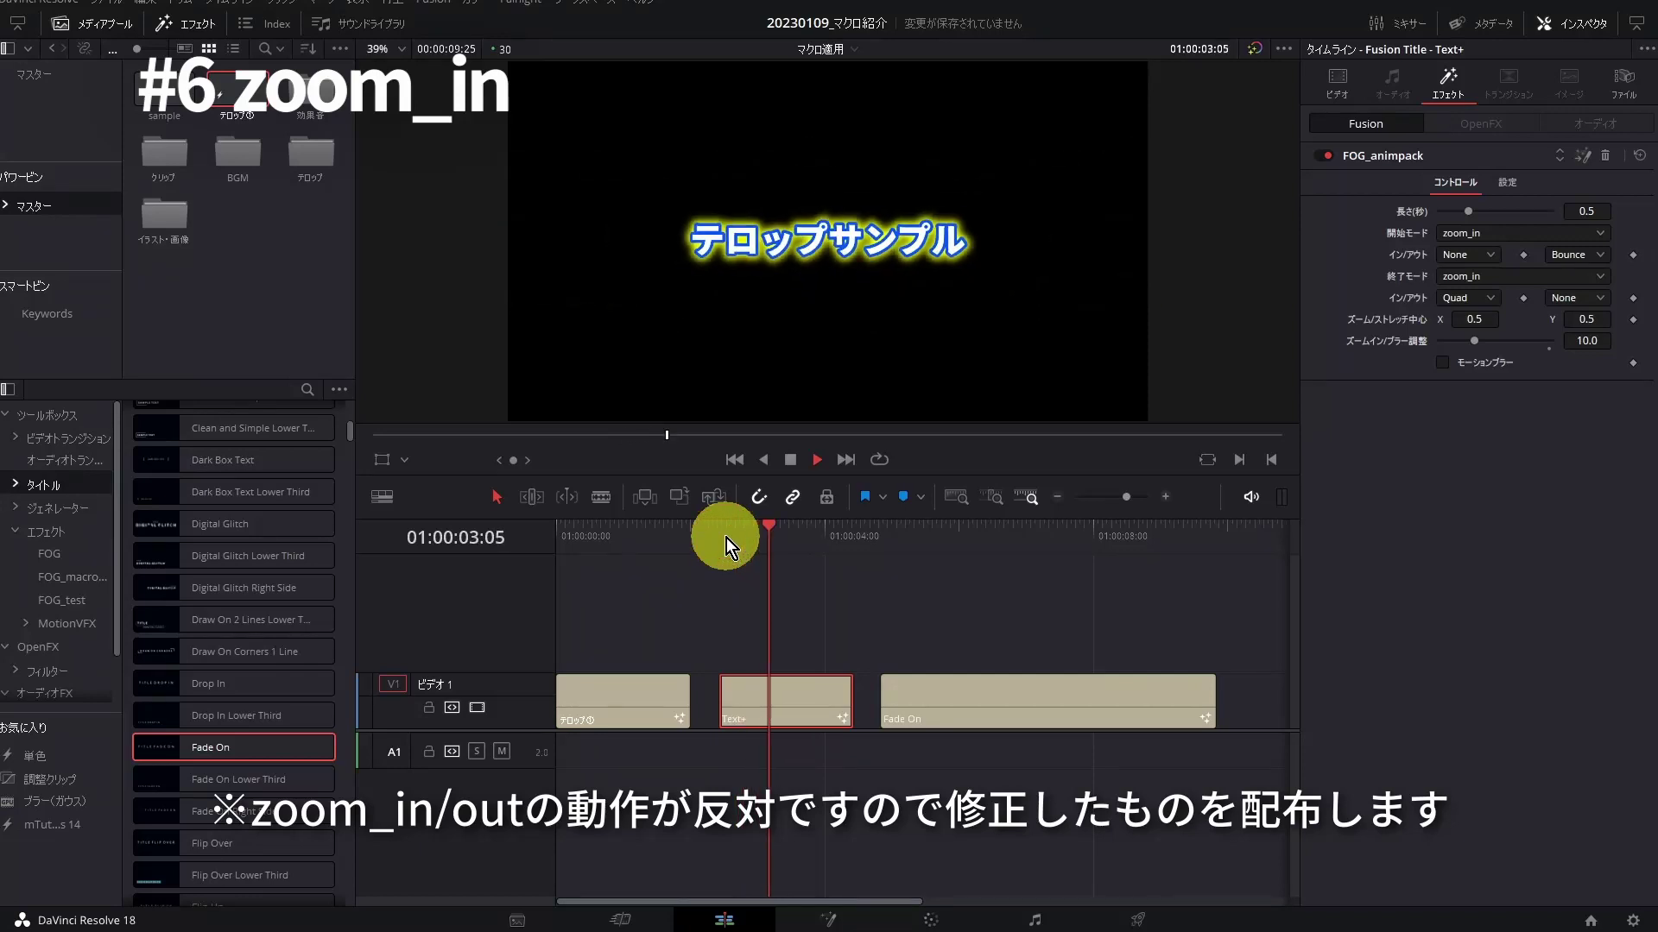
# Set the start animation to stretch, play it, and scrub to 01:00:03:06
pyautogui.click(1520, 276)
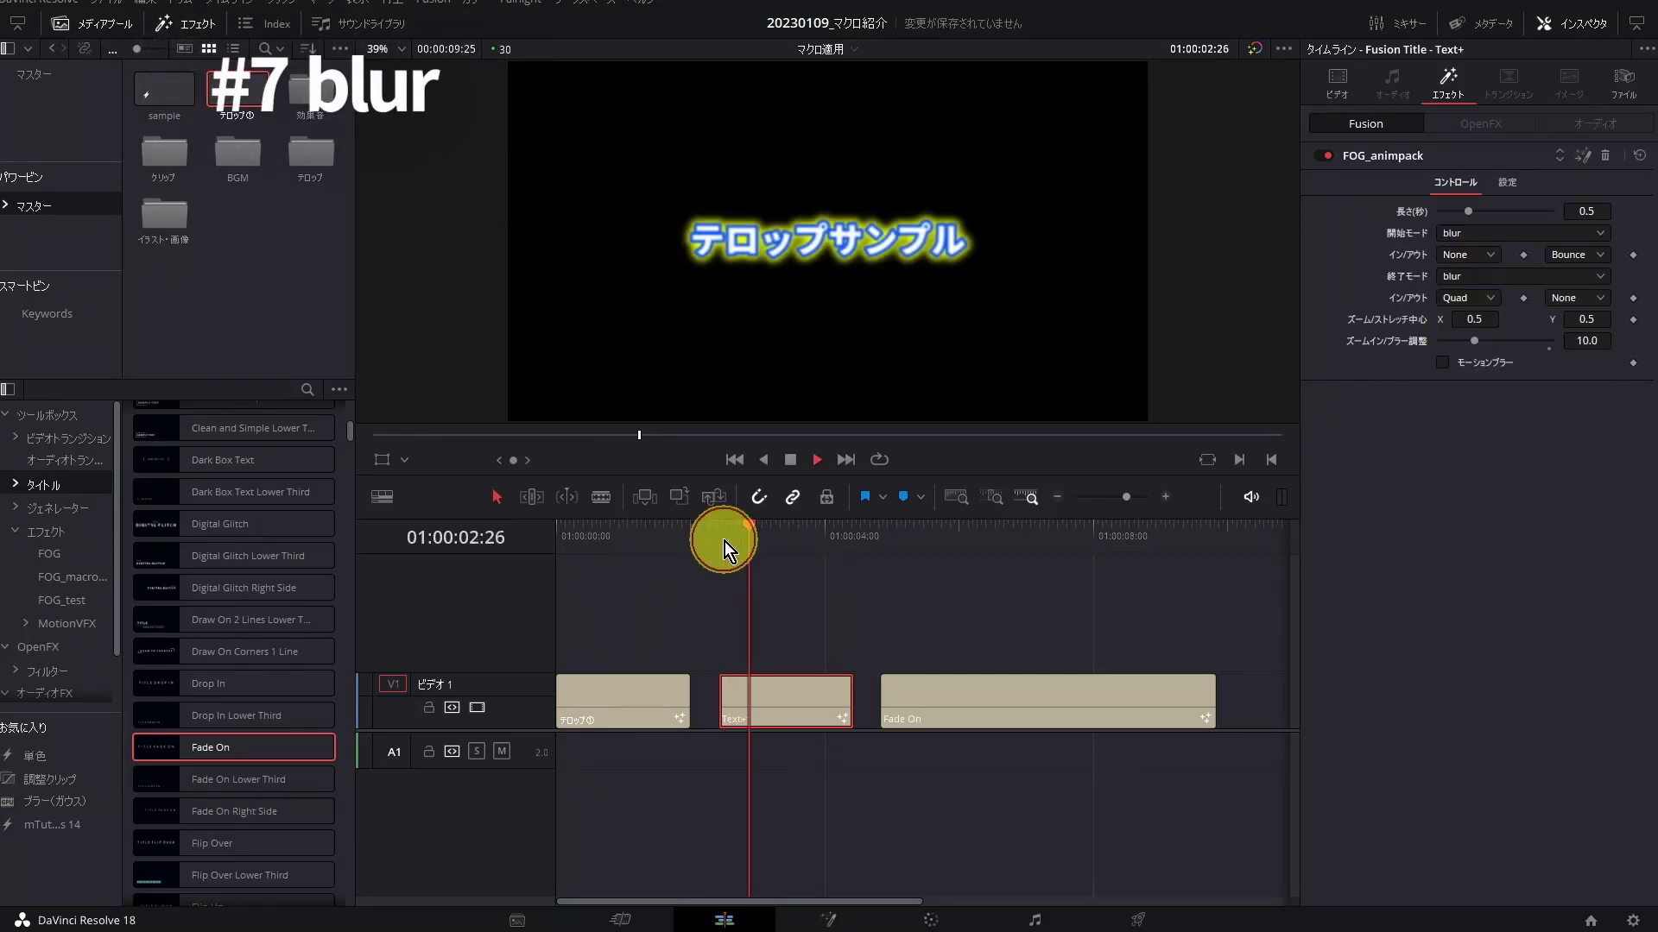
pyautogui.click(1515, 230)
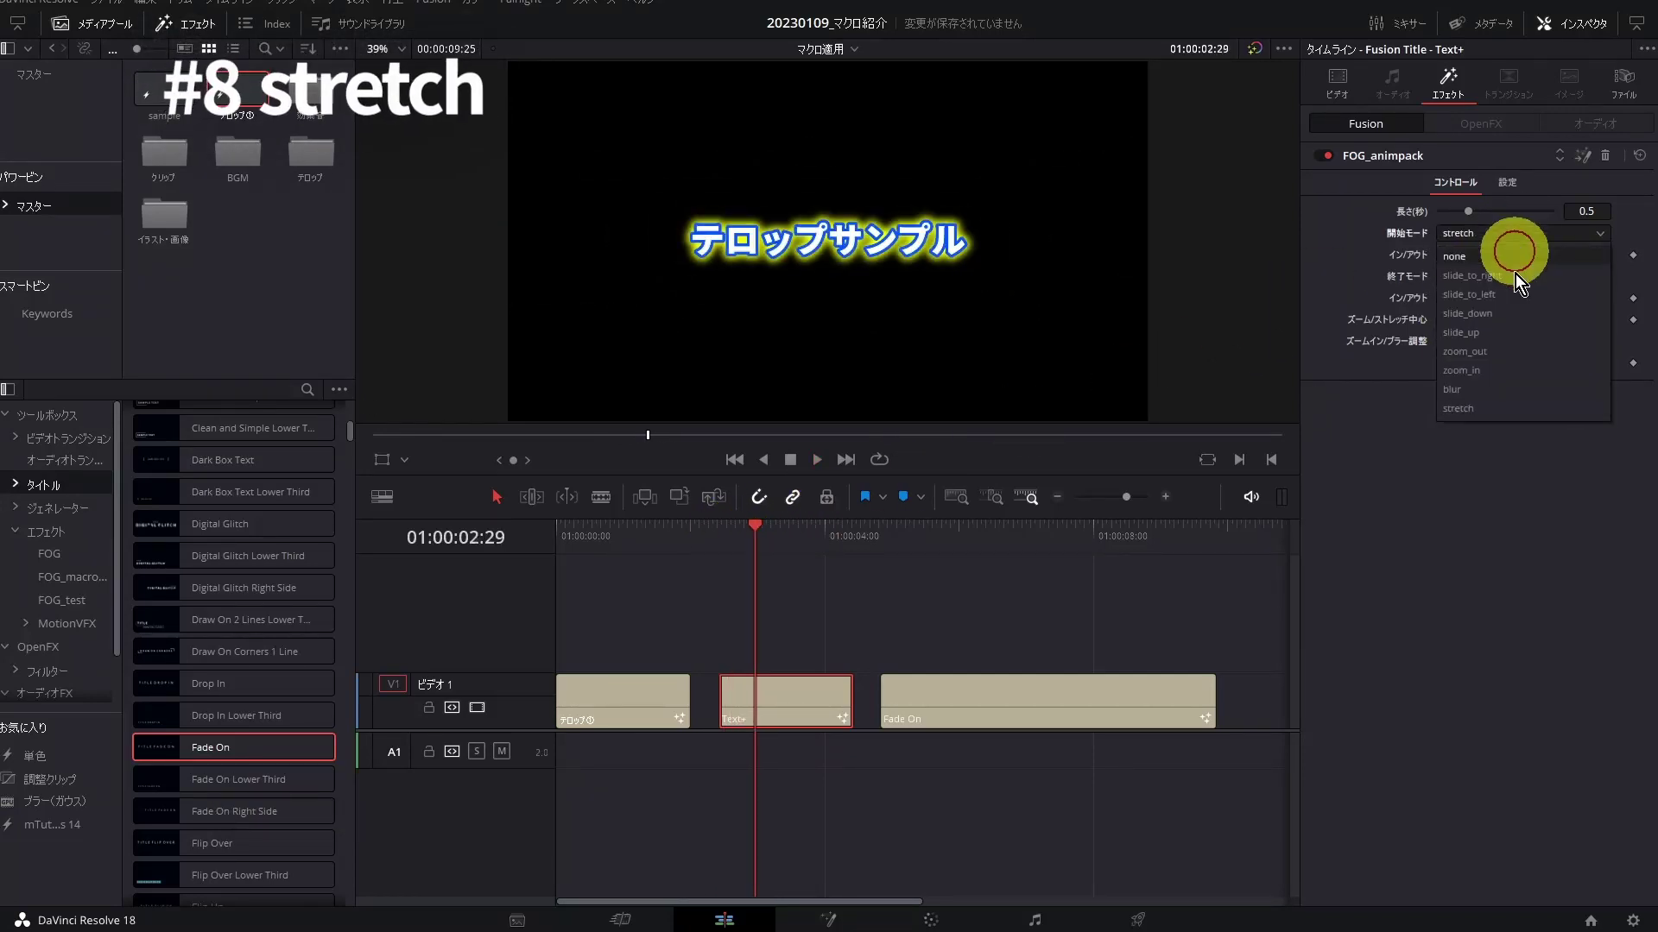
pyautogui.click(1505, 408)
pyautogui.click(721, 531)
pyautogui.press('space')
pyautogui.moveTo(734, 534); pyautogui.dragTo(771, 535)
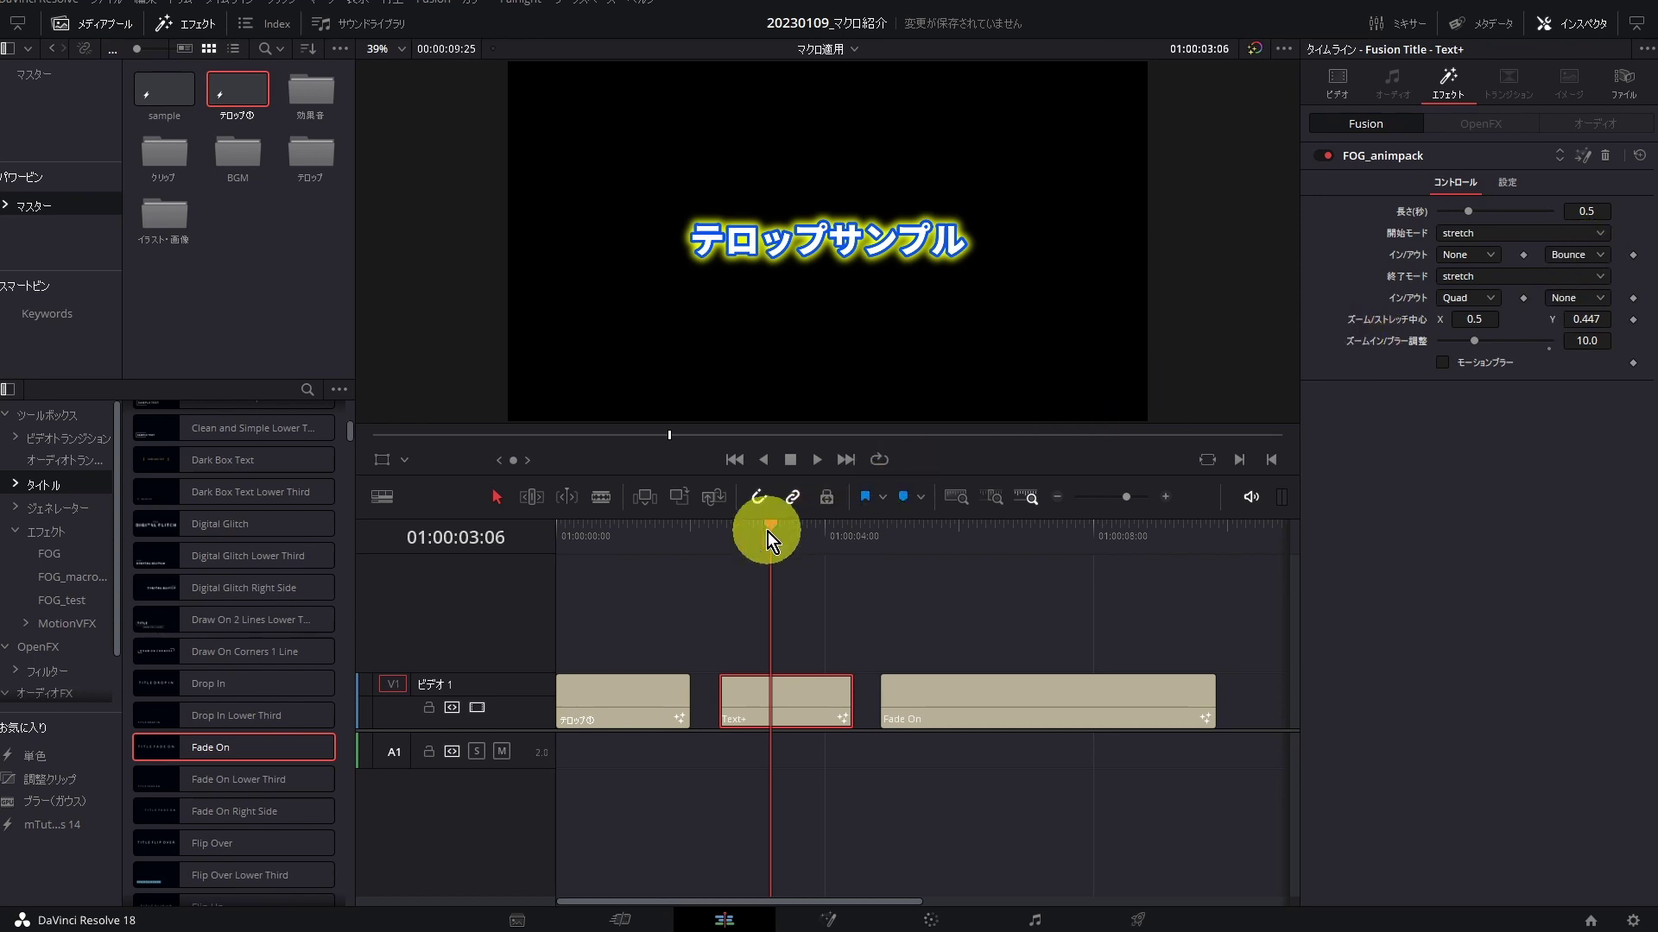
# Rewind to 01:00:02:13 and play the stretch in-and-out title animation
pyautogui.moveTo(768, 533); pyautogui.dragTo(726, 541)
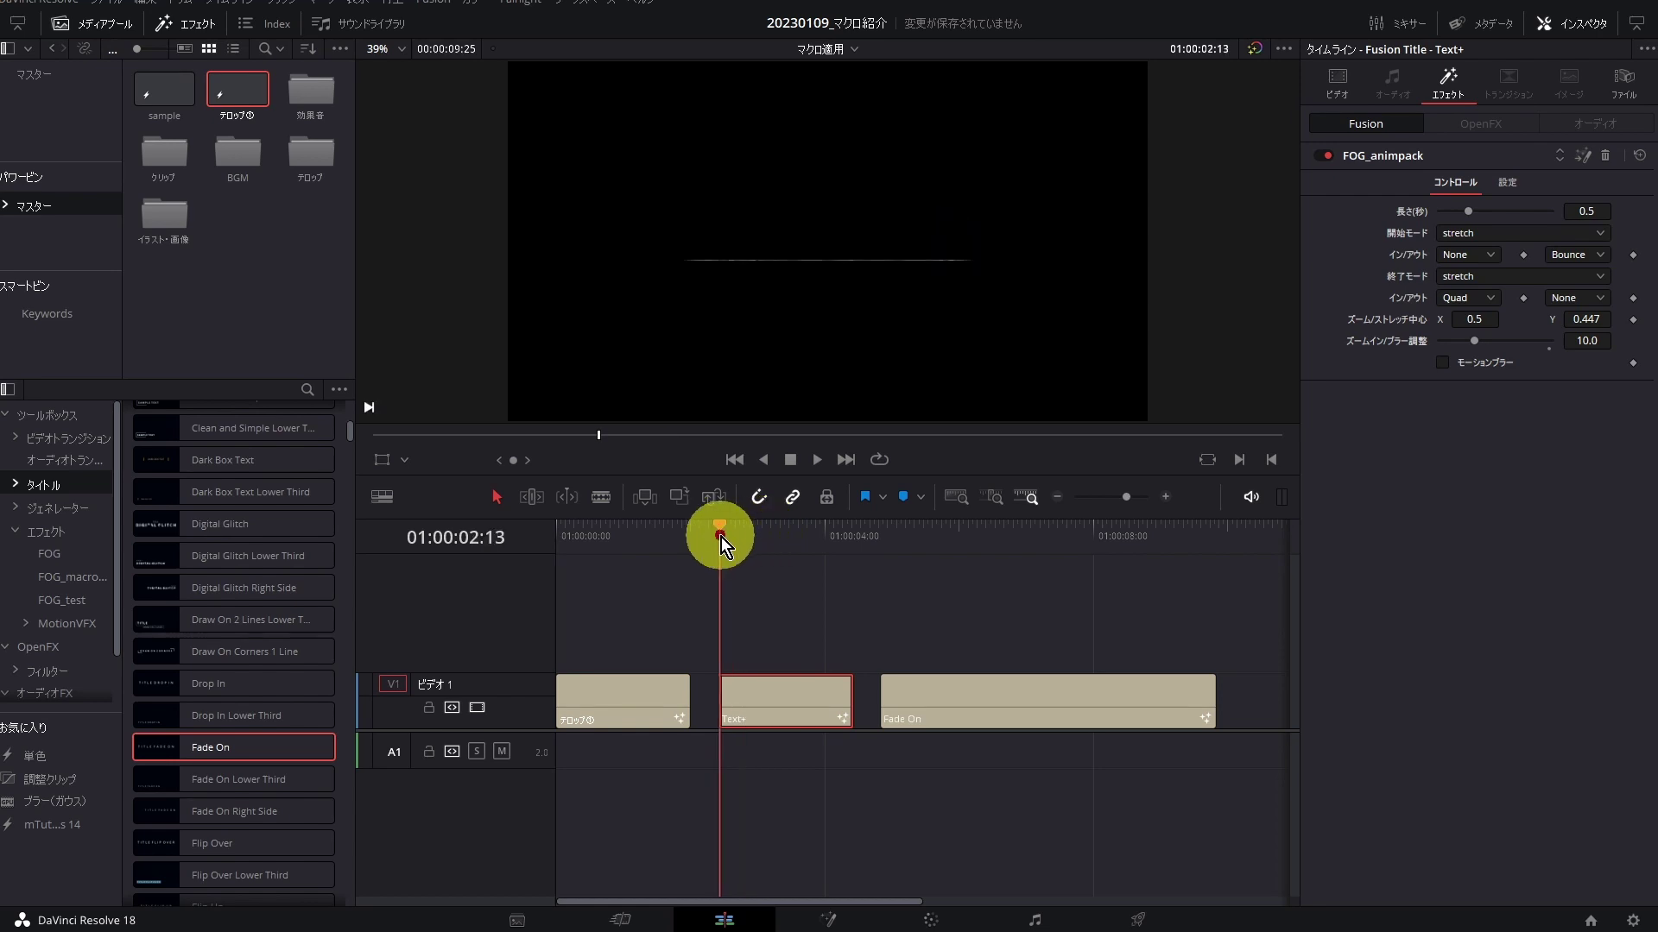
pyautogui.press('space')
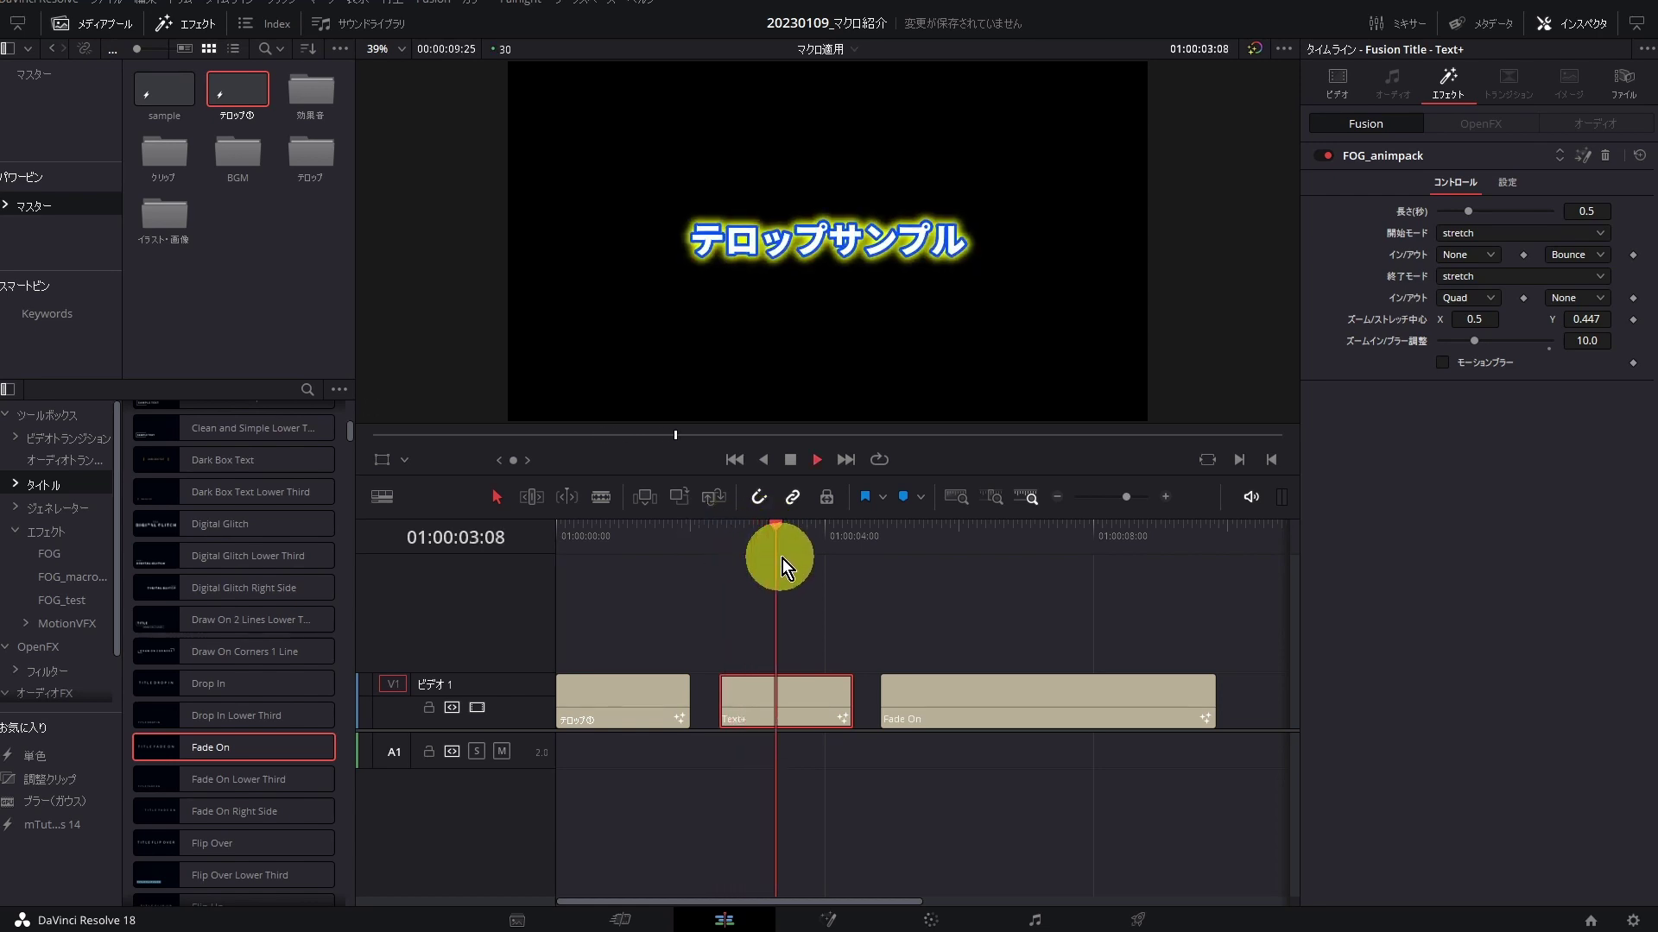
# Set the start animation to slide_down and preview it from 01:00:02:15
pyautogui.click(1462, 238)
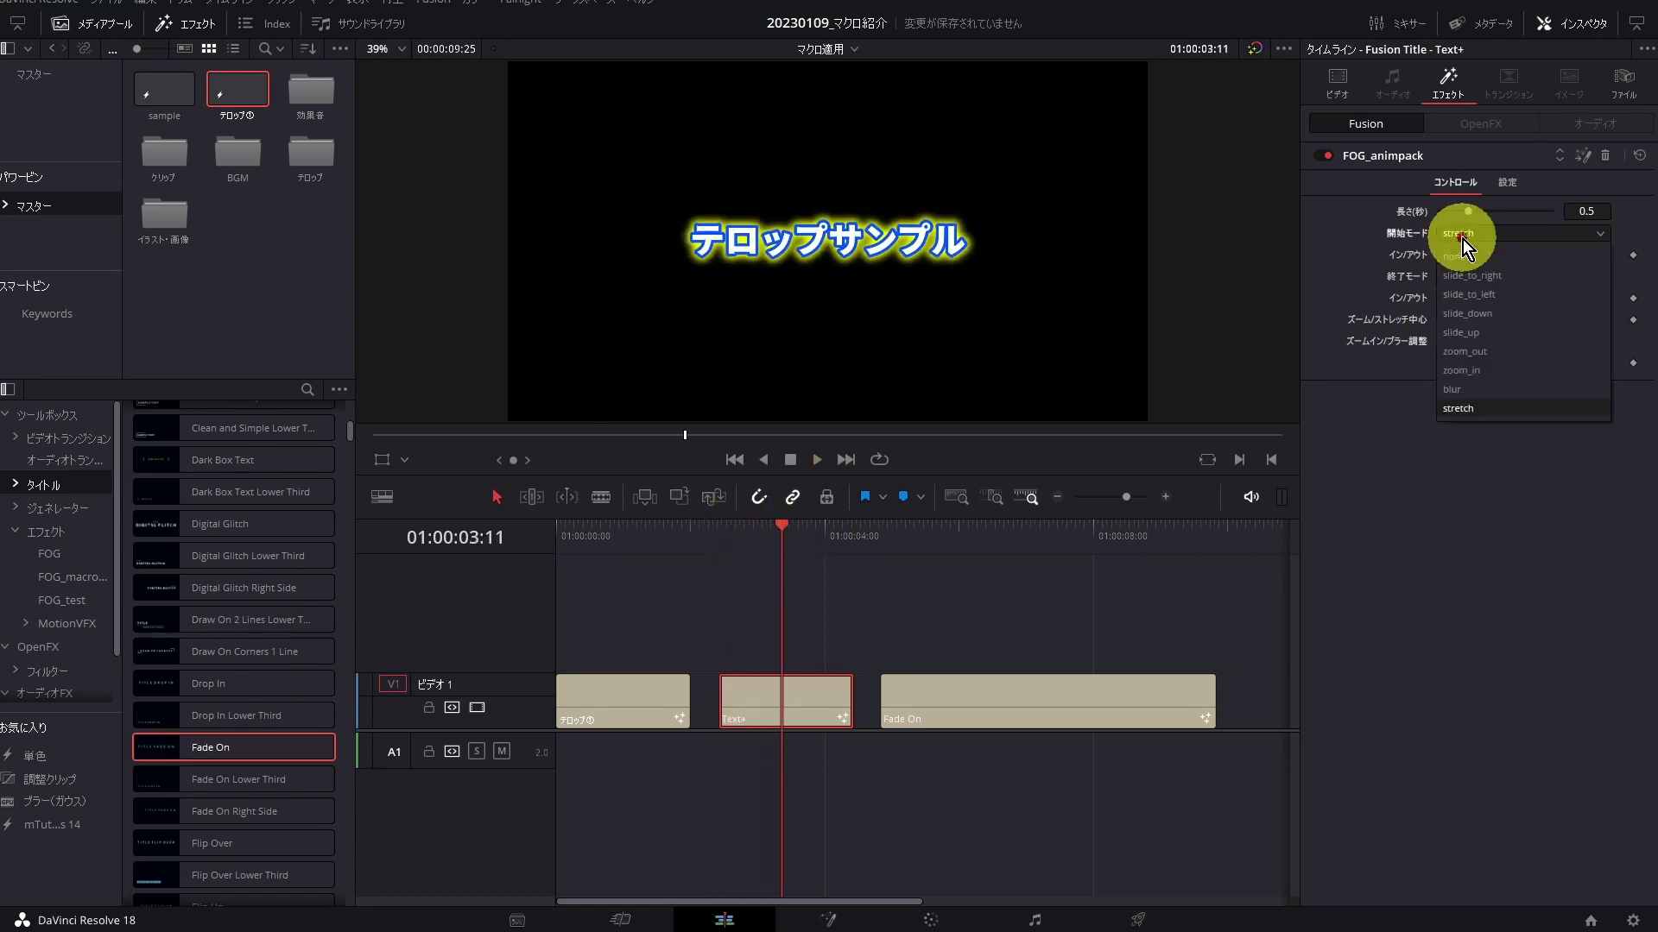
pyautogui.click(1536, 310)
pyautogui.hotkey('alt', 'l')
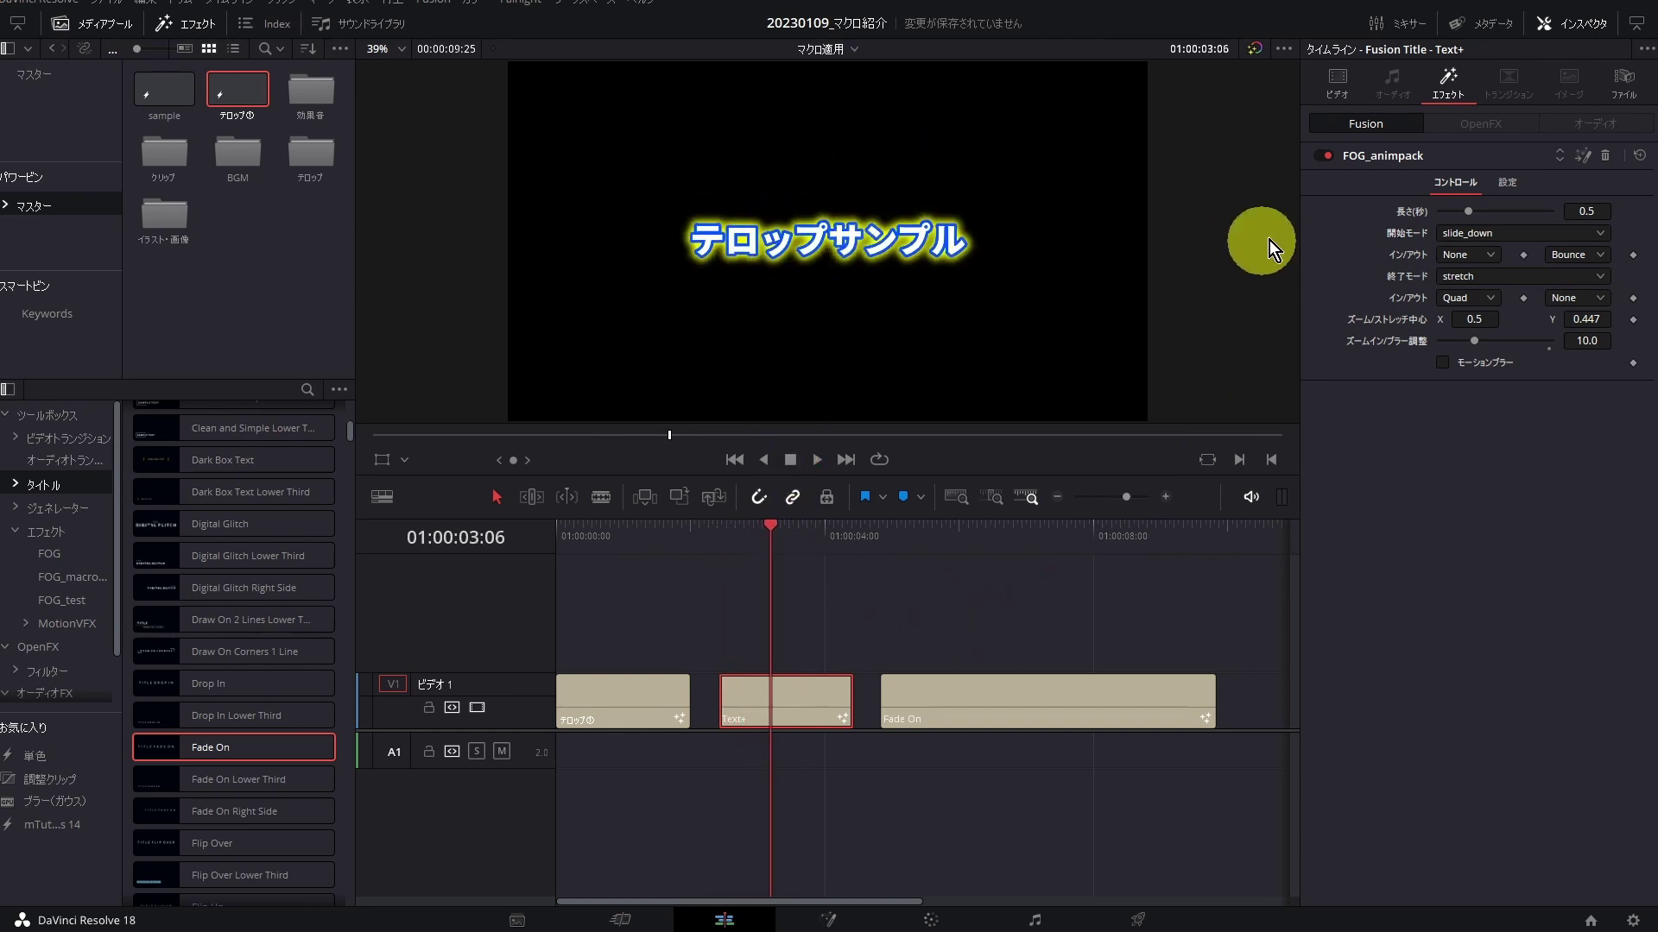
pyautogui.click(719, 535)
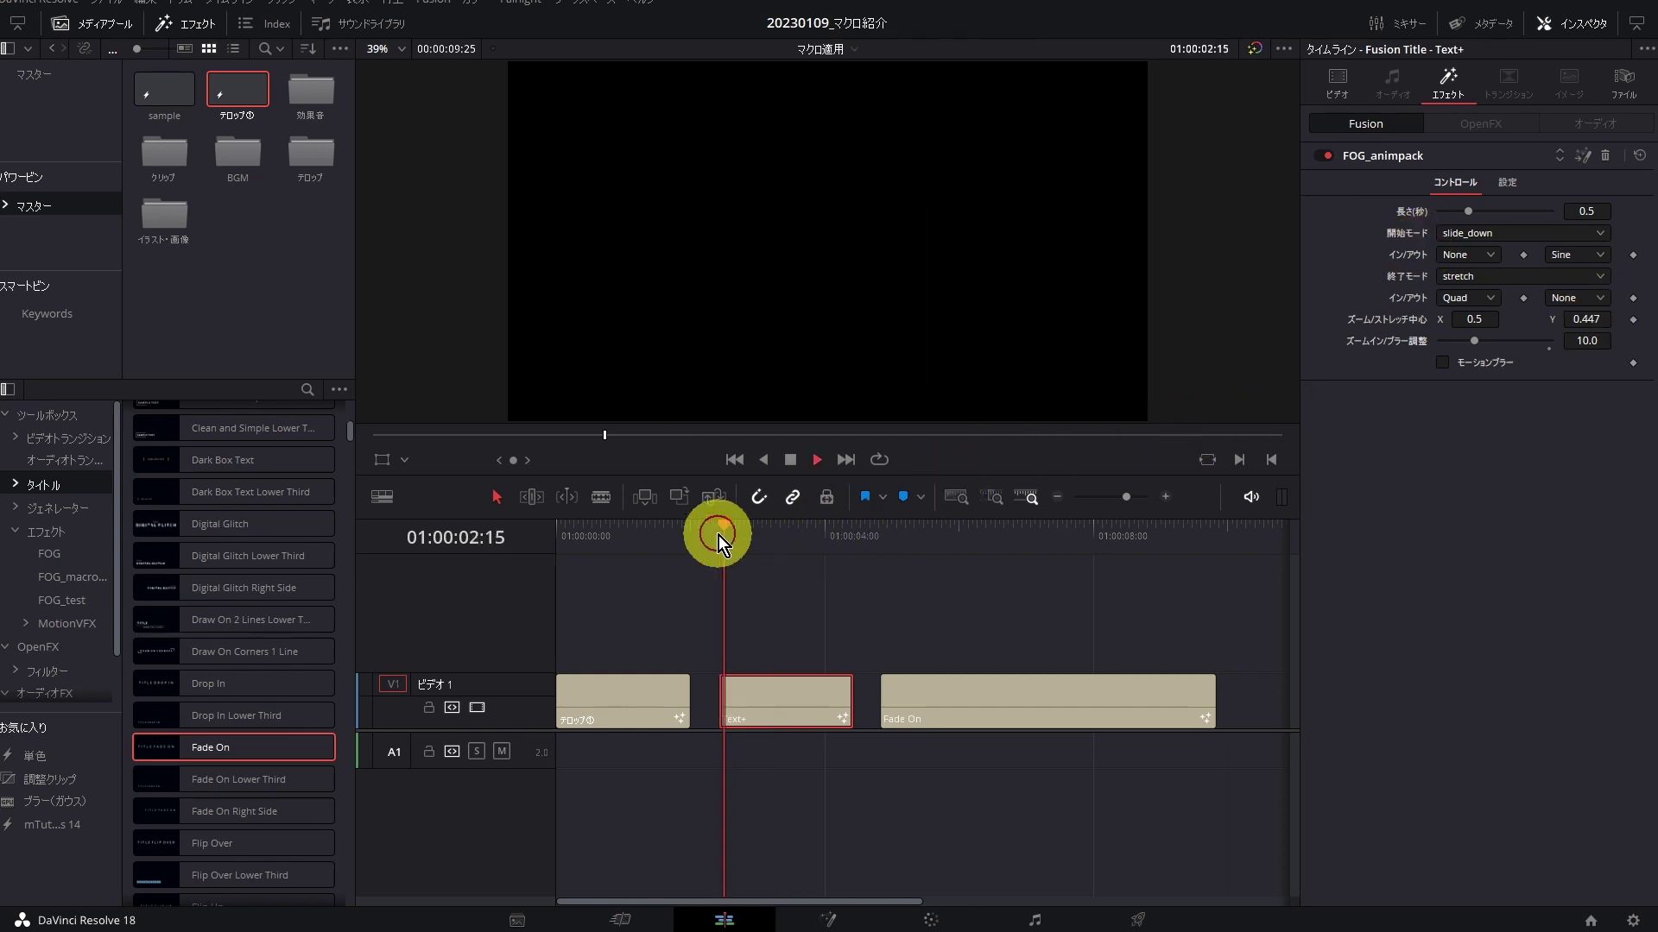
pyautogui.press('space')
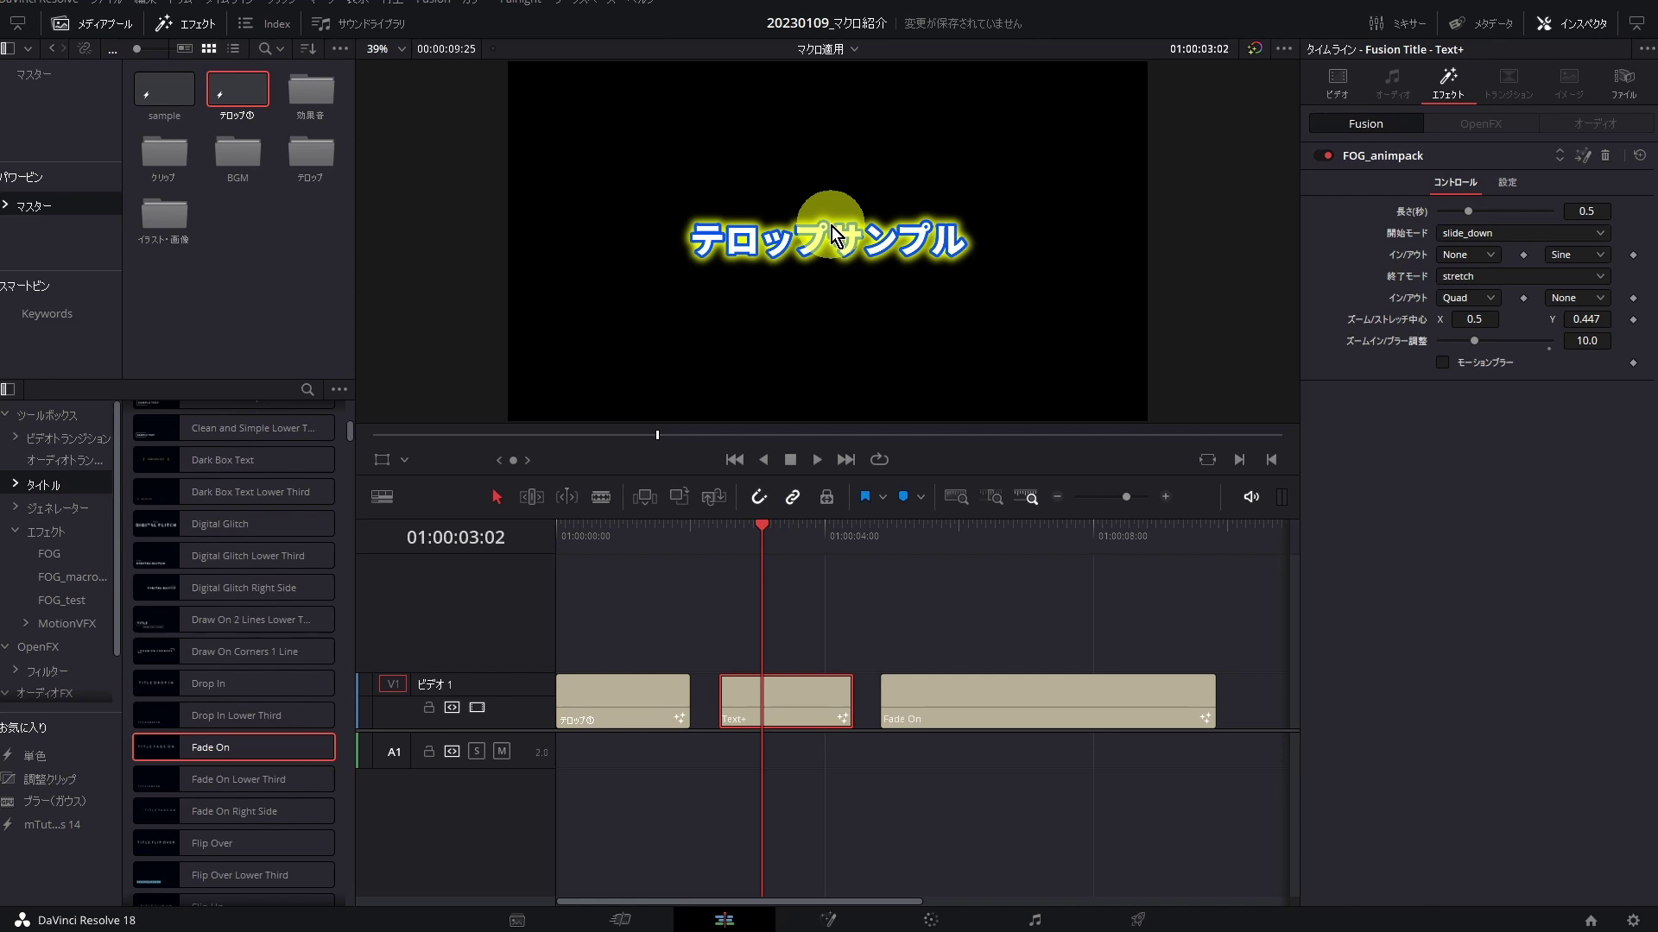
# Try Back easing on the slide_down entrance and preview it from 01:00:02:13
pyautogui.click(1576, 254)
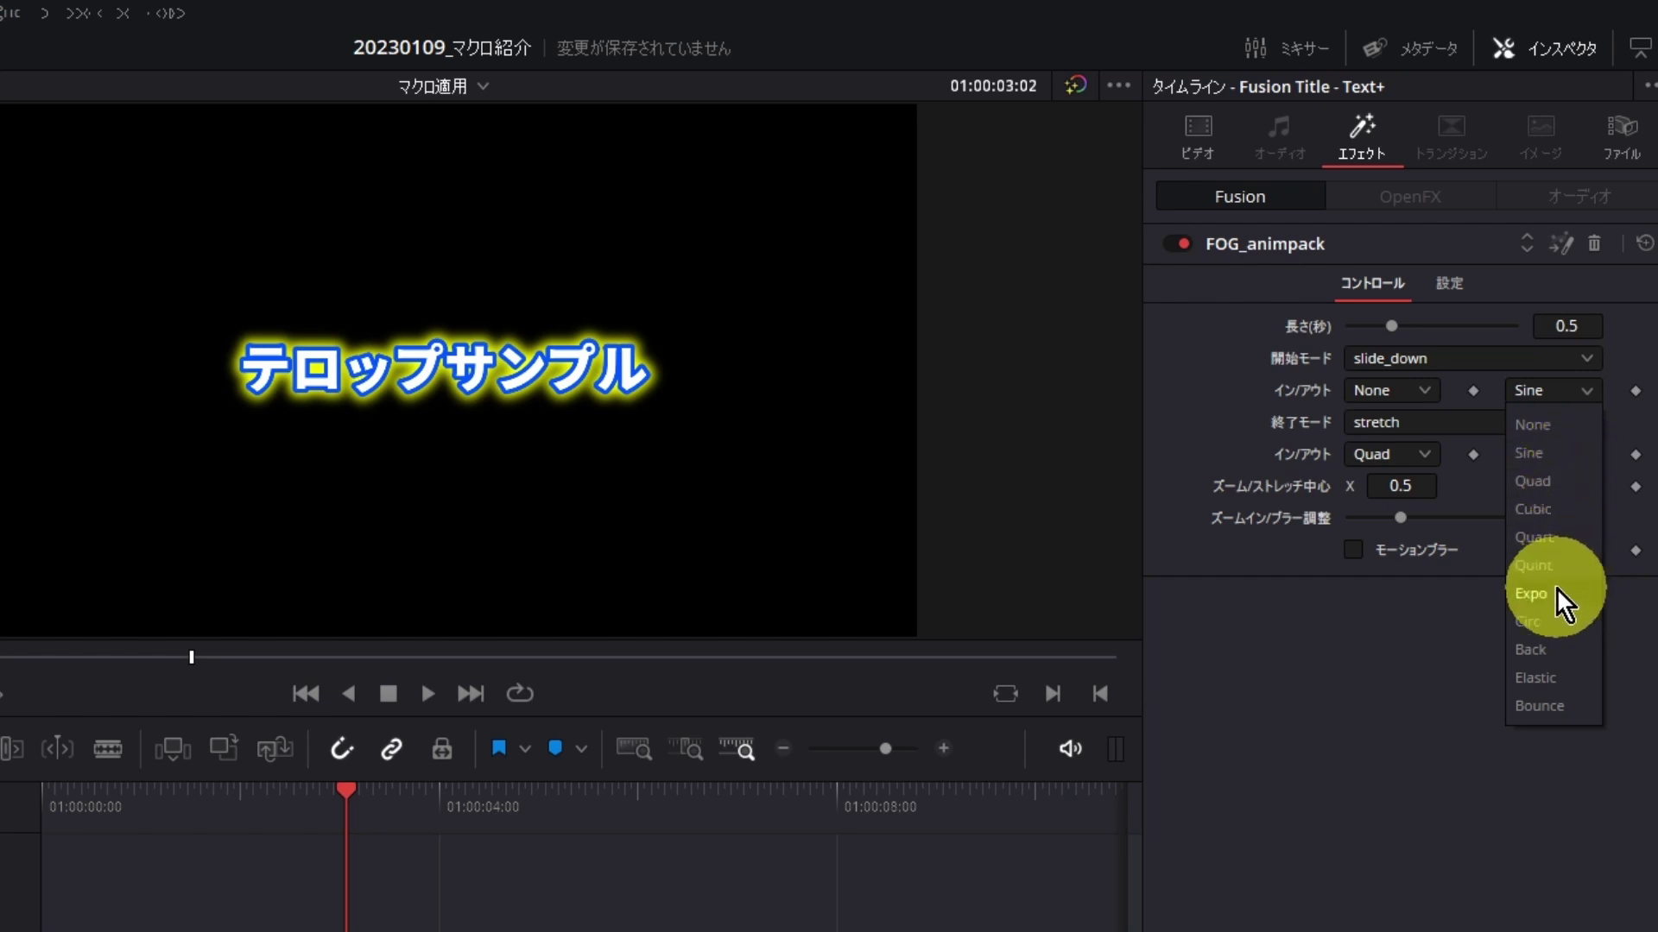
pyautogui.click(1561, 653)
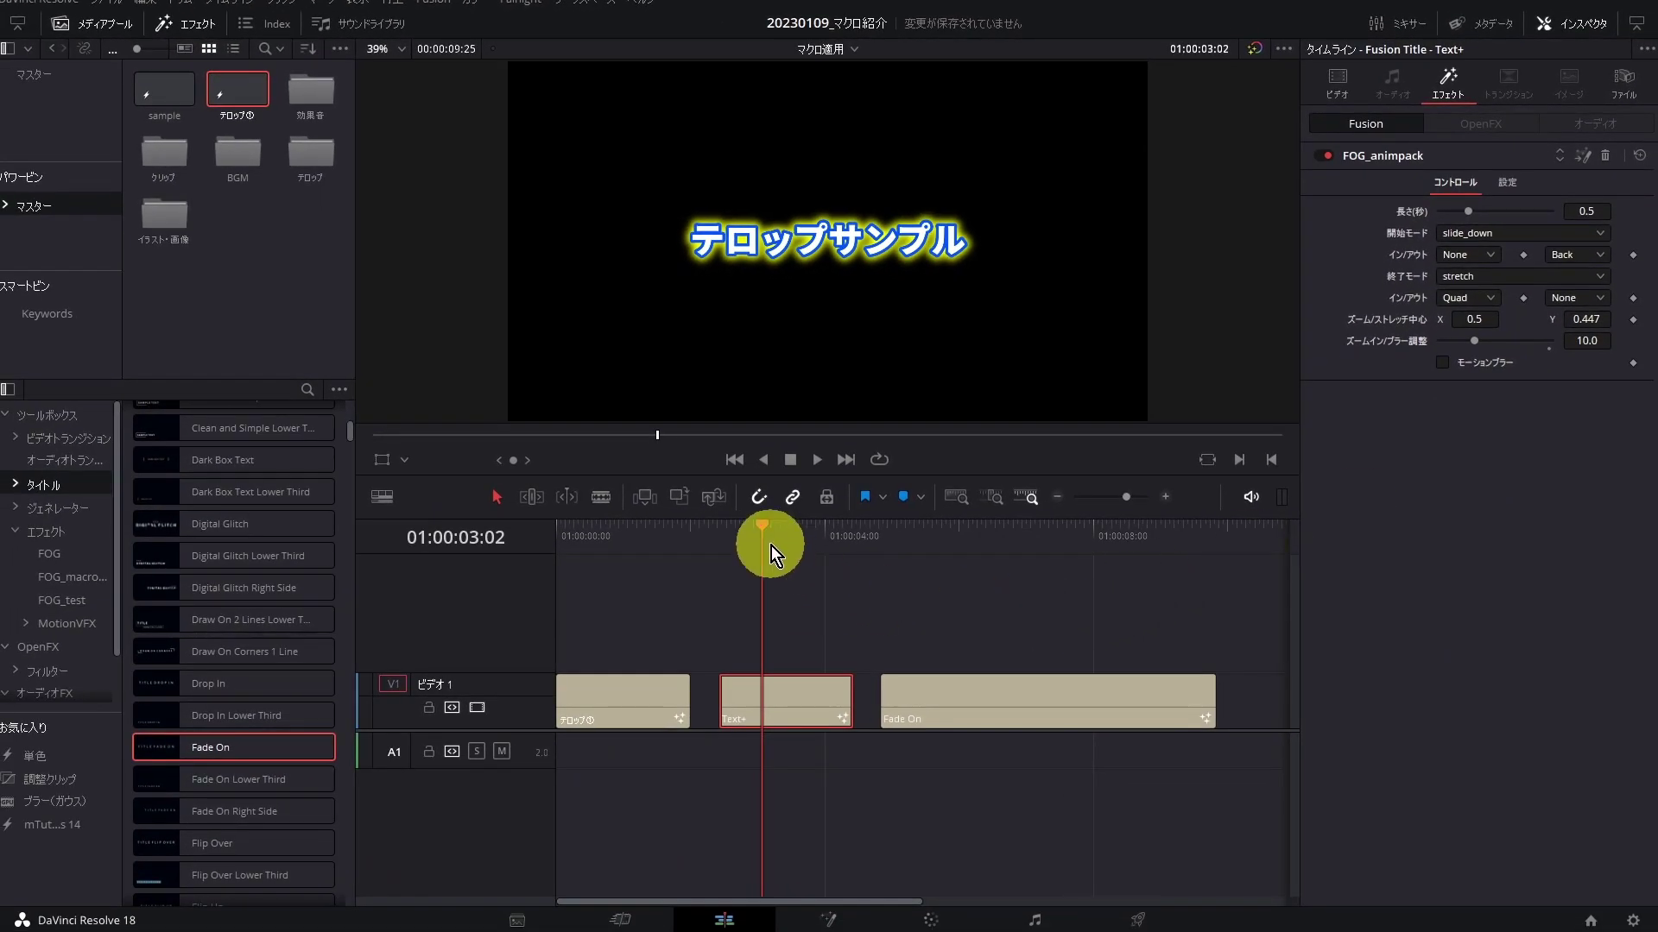
pyautogui.moveTo(768, 538); pyautogui.dragTo(726, 538)
pyautogui.press('space')
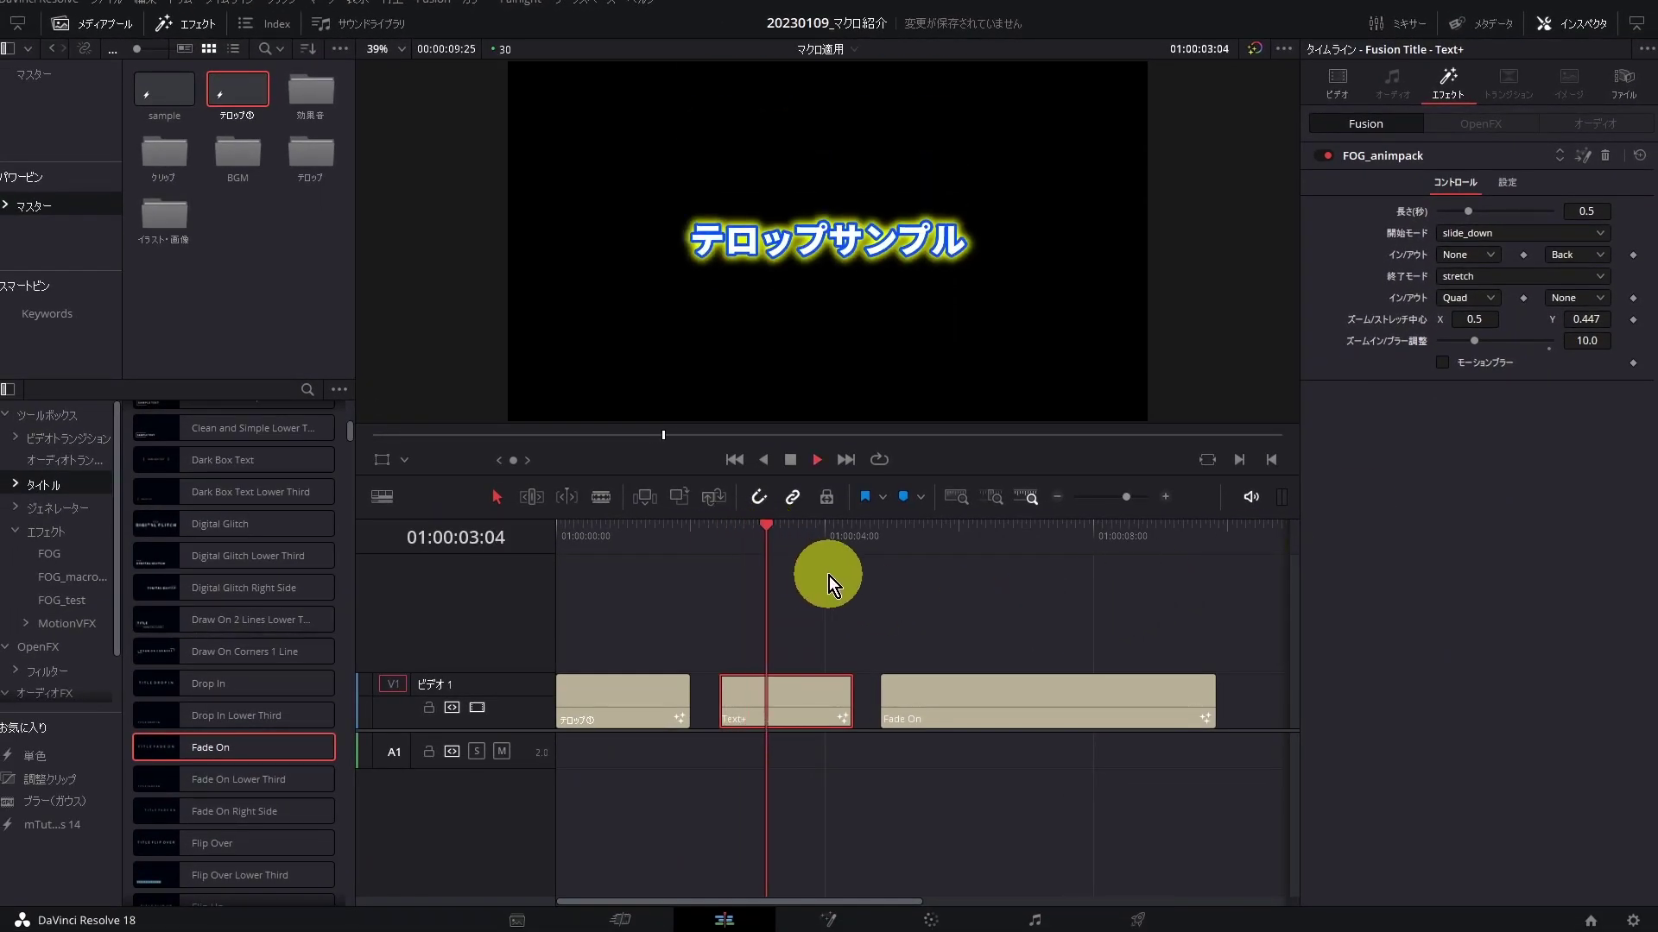
pyautogui.press('space')
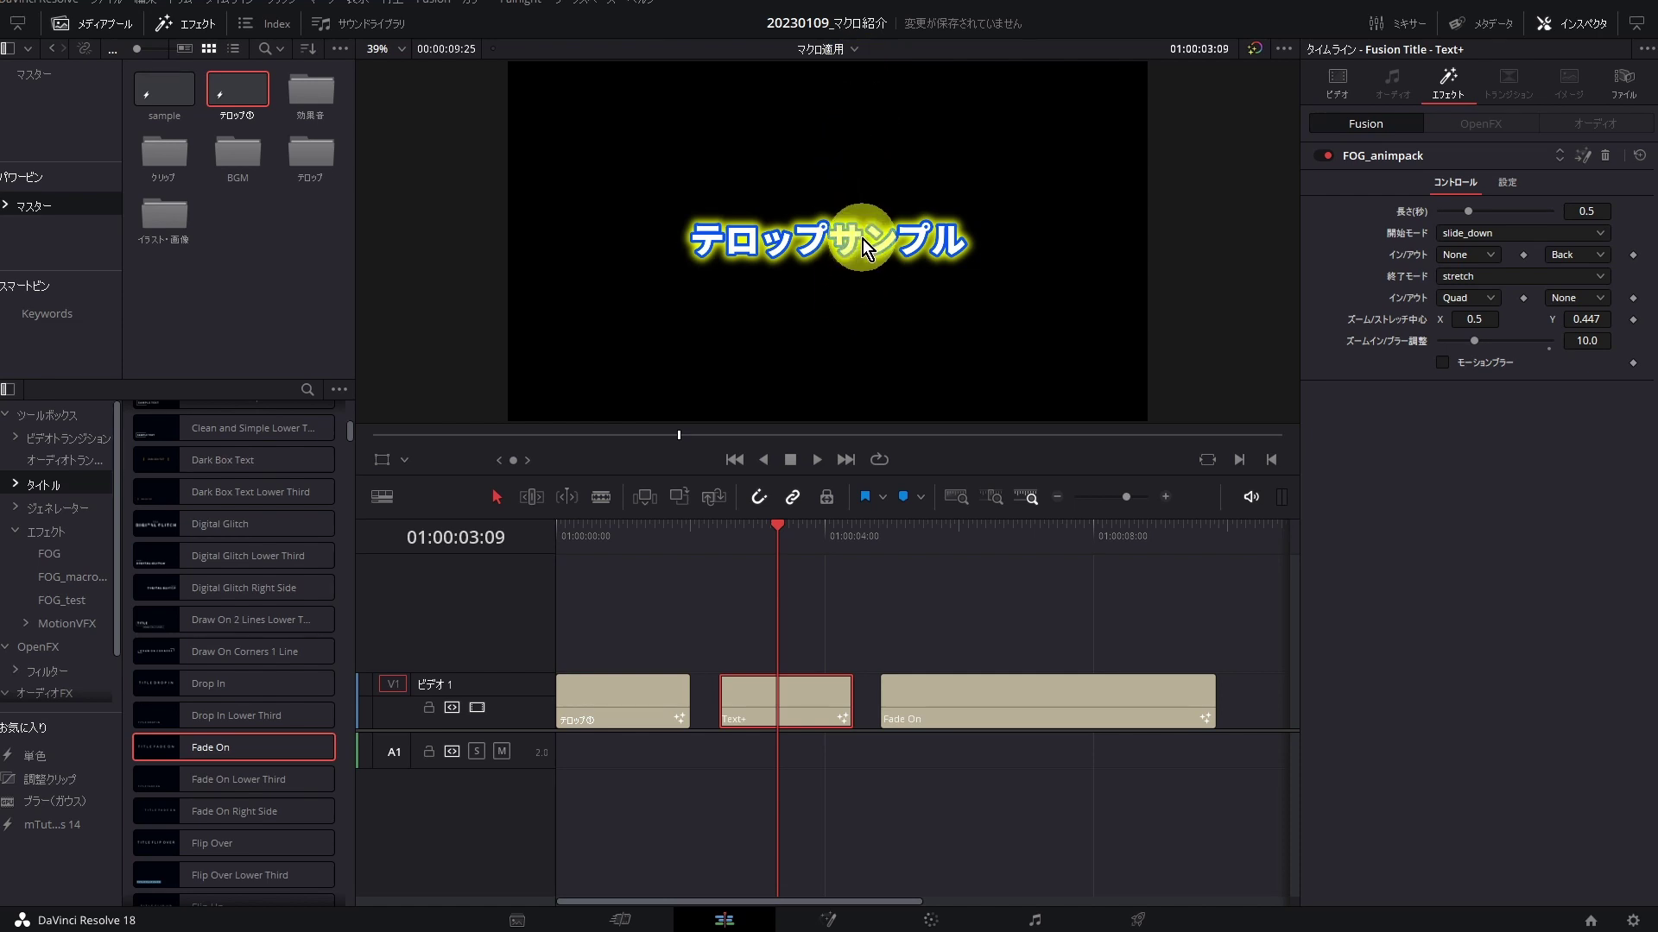
# Switch the entrance easing to Elastic and keep it
pyautogui.click(1576, 256)
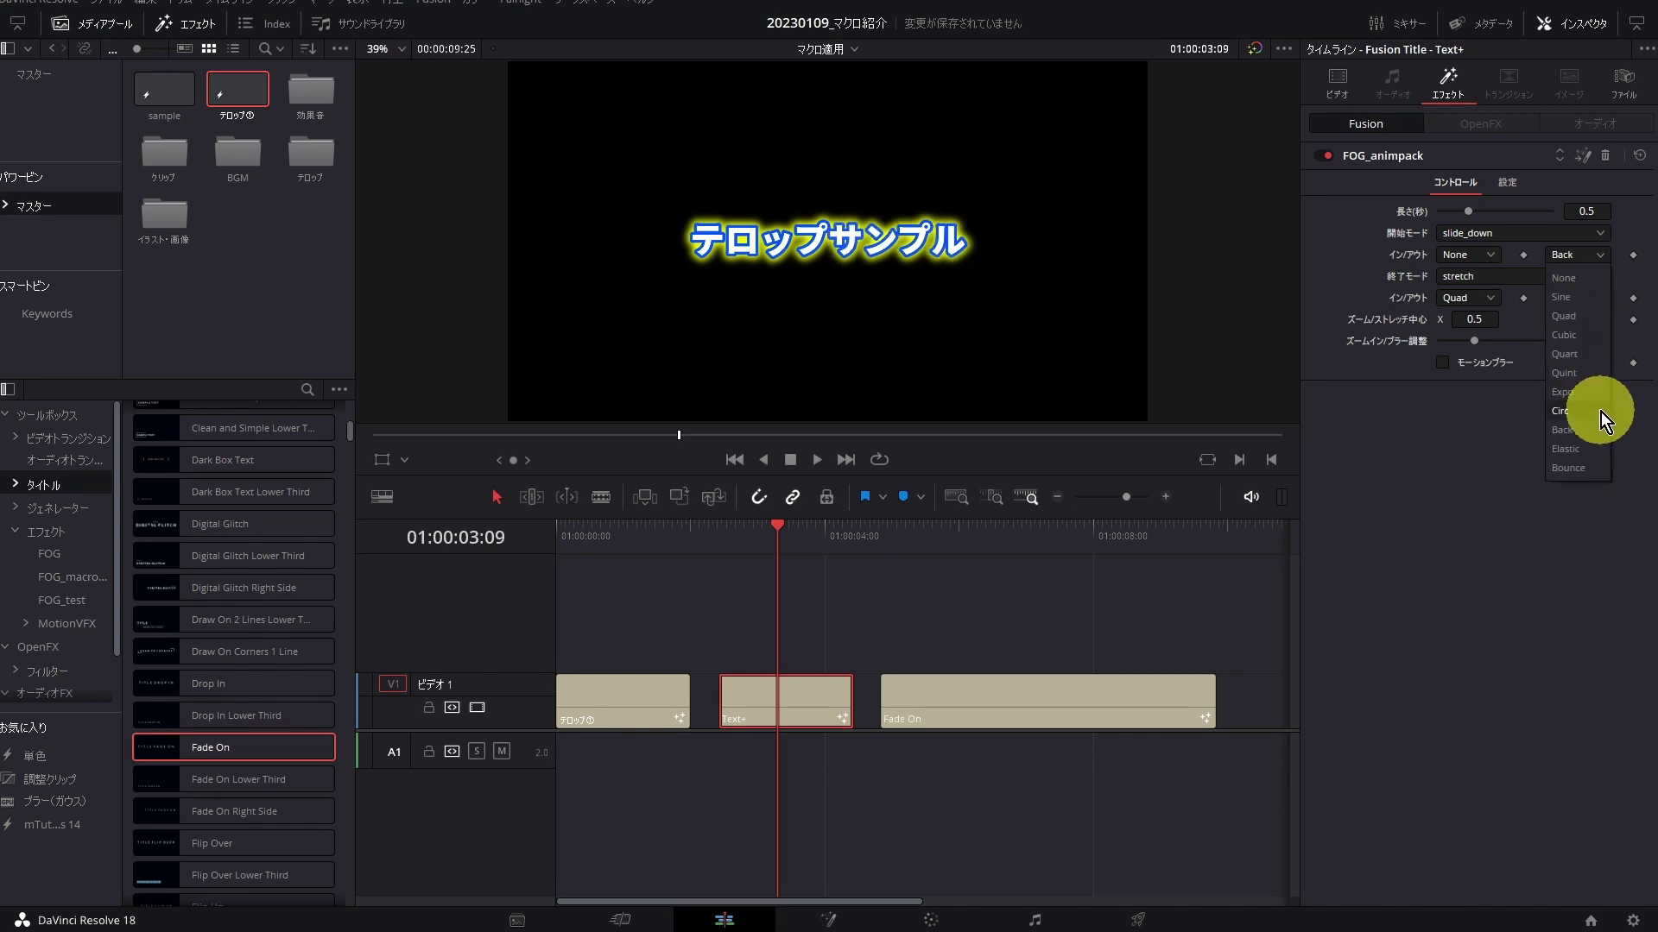
pyautogui.click(1592, 443)
pyautogui.moveTo(775, 543)
pyautogui.mouseDown()
pyautogui.moveTo(727, 534)
pyautogui.moveTo(790, 545)
pyautogui.mouseUp()
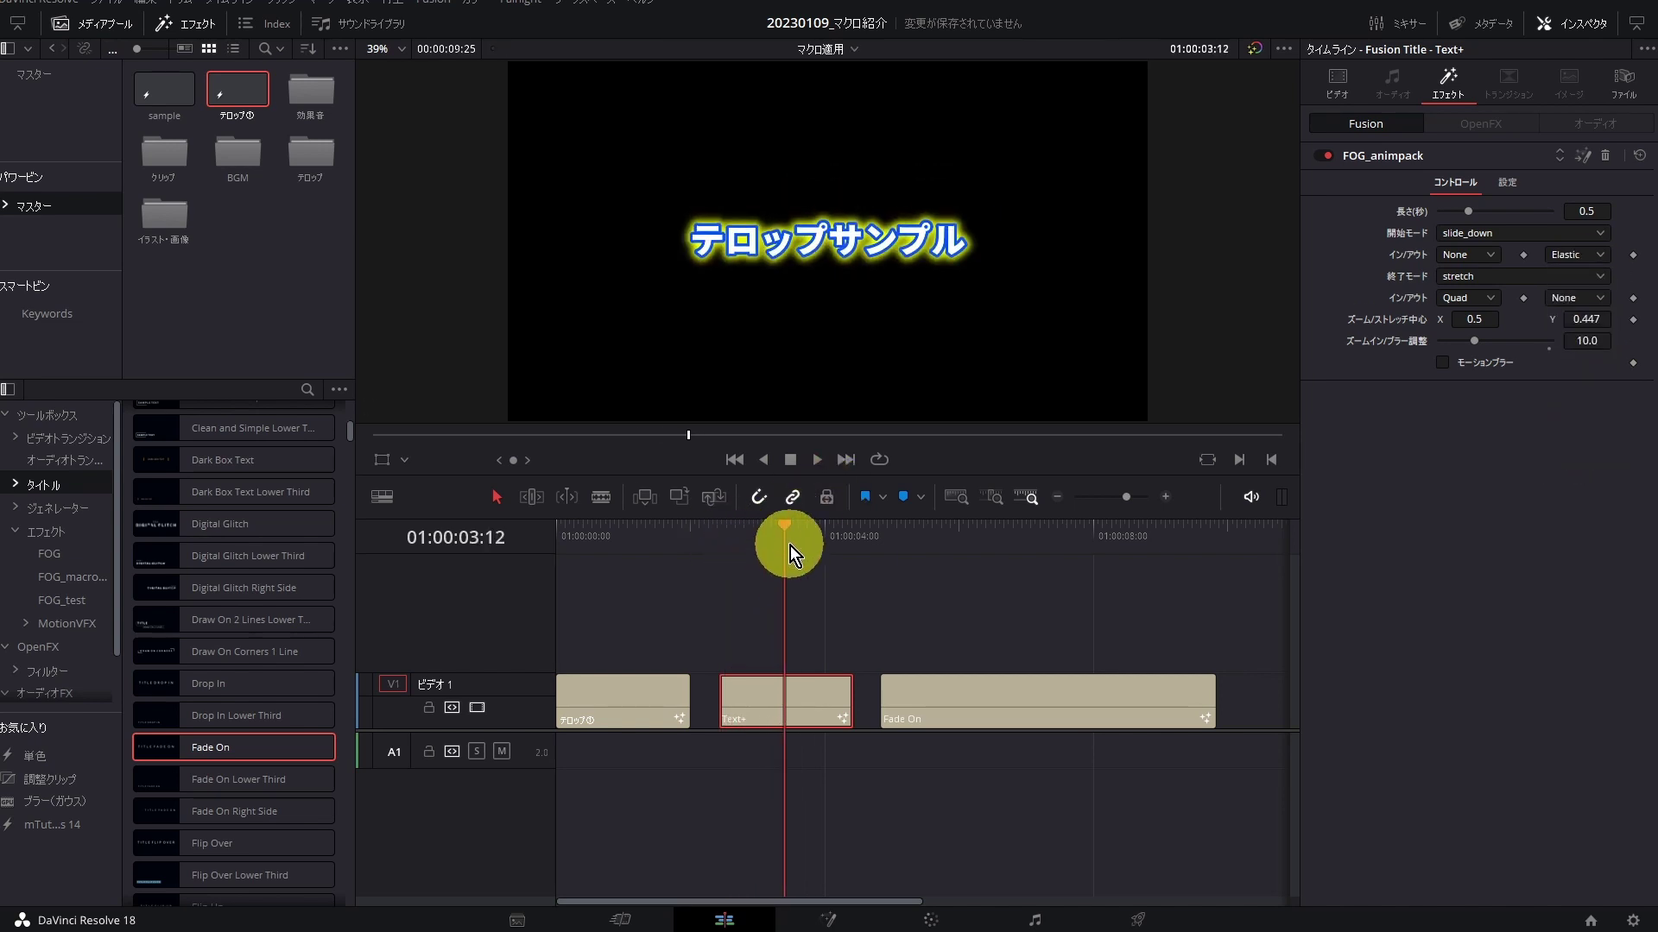
pyautogui.click(1575, 256)
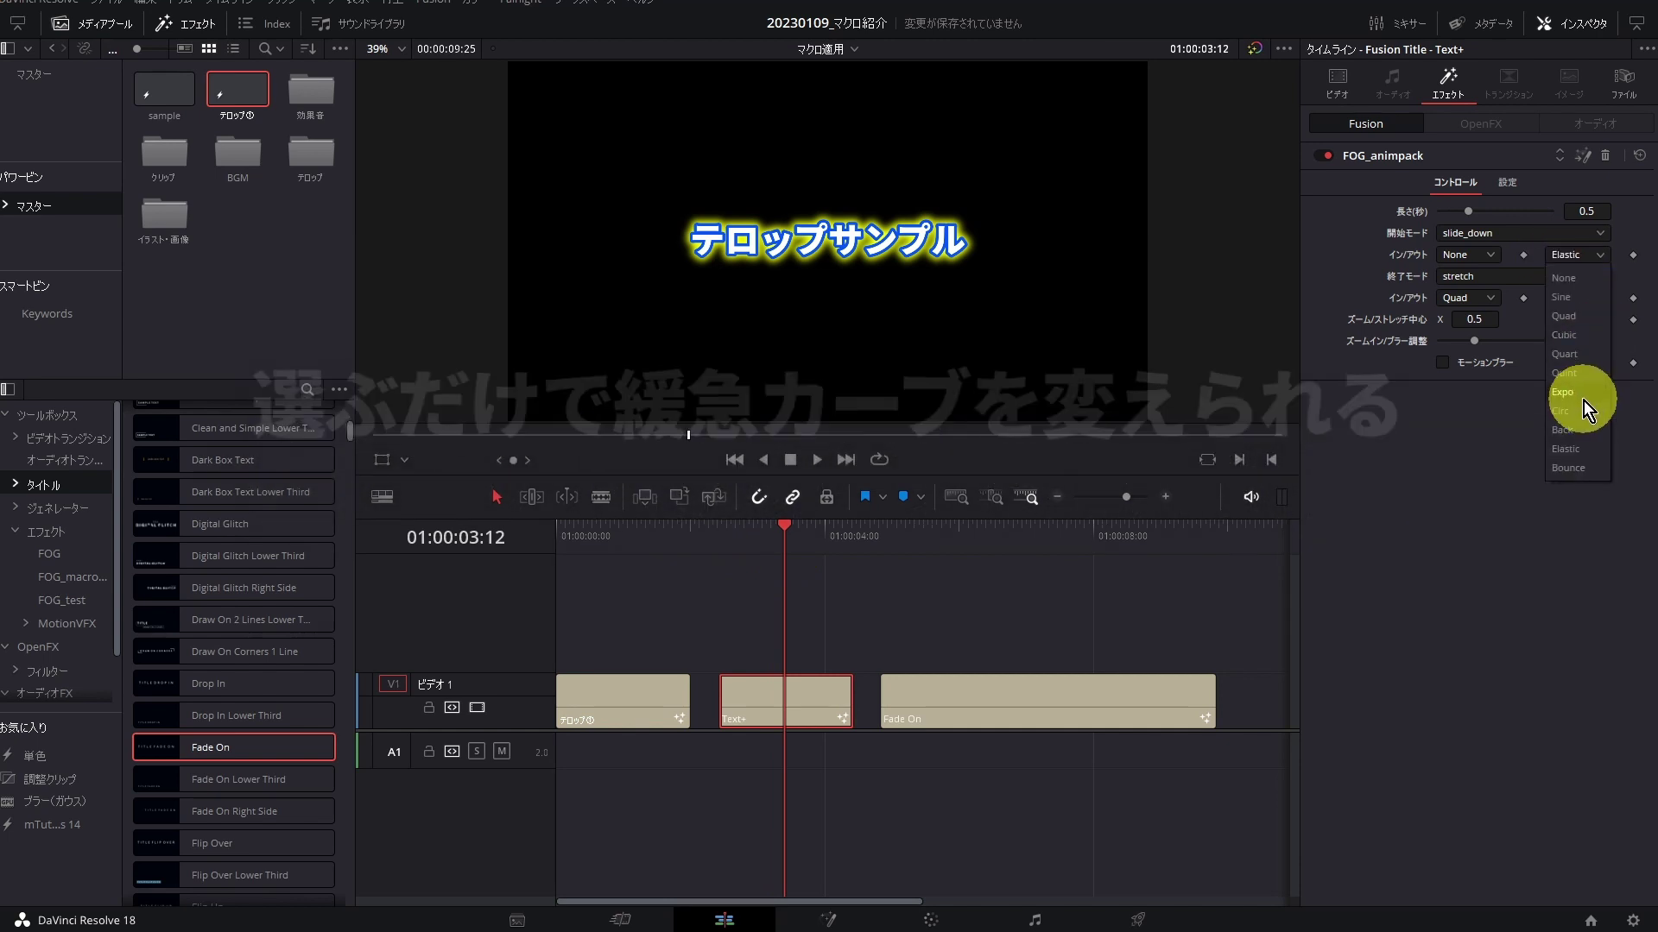
pyautogui.click(1348, 290)
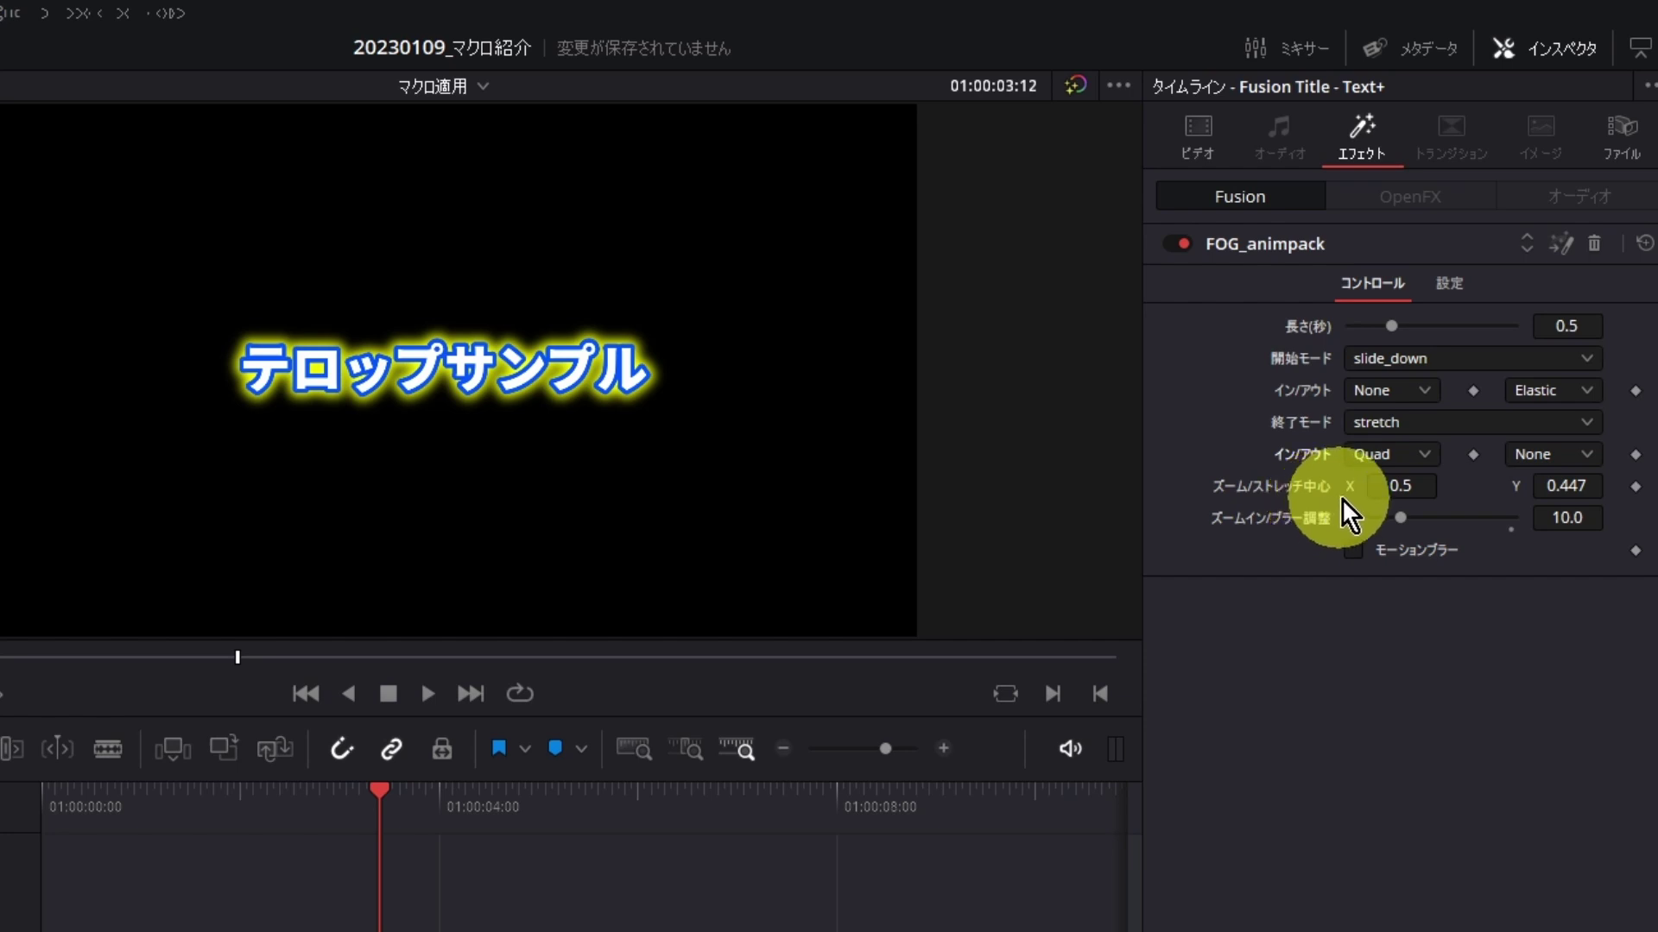
# Set the start animation to zoom_out, show Fusion on-screen controls, and save the project
pyautogui.click(1400, 363)
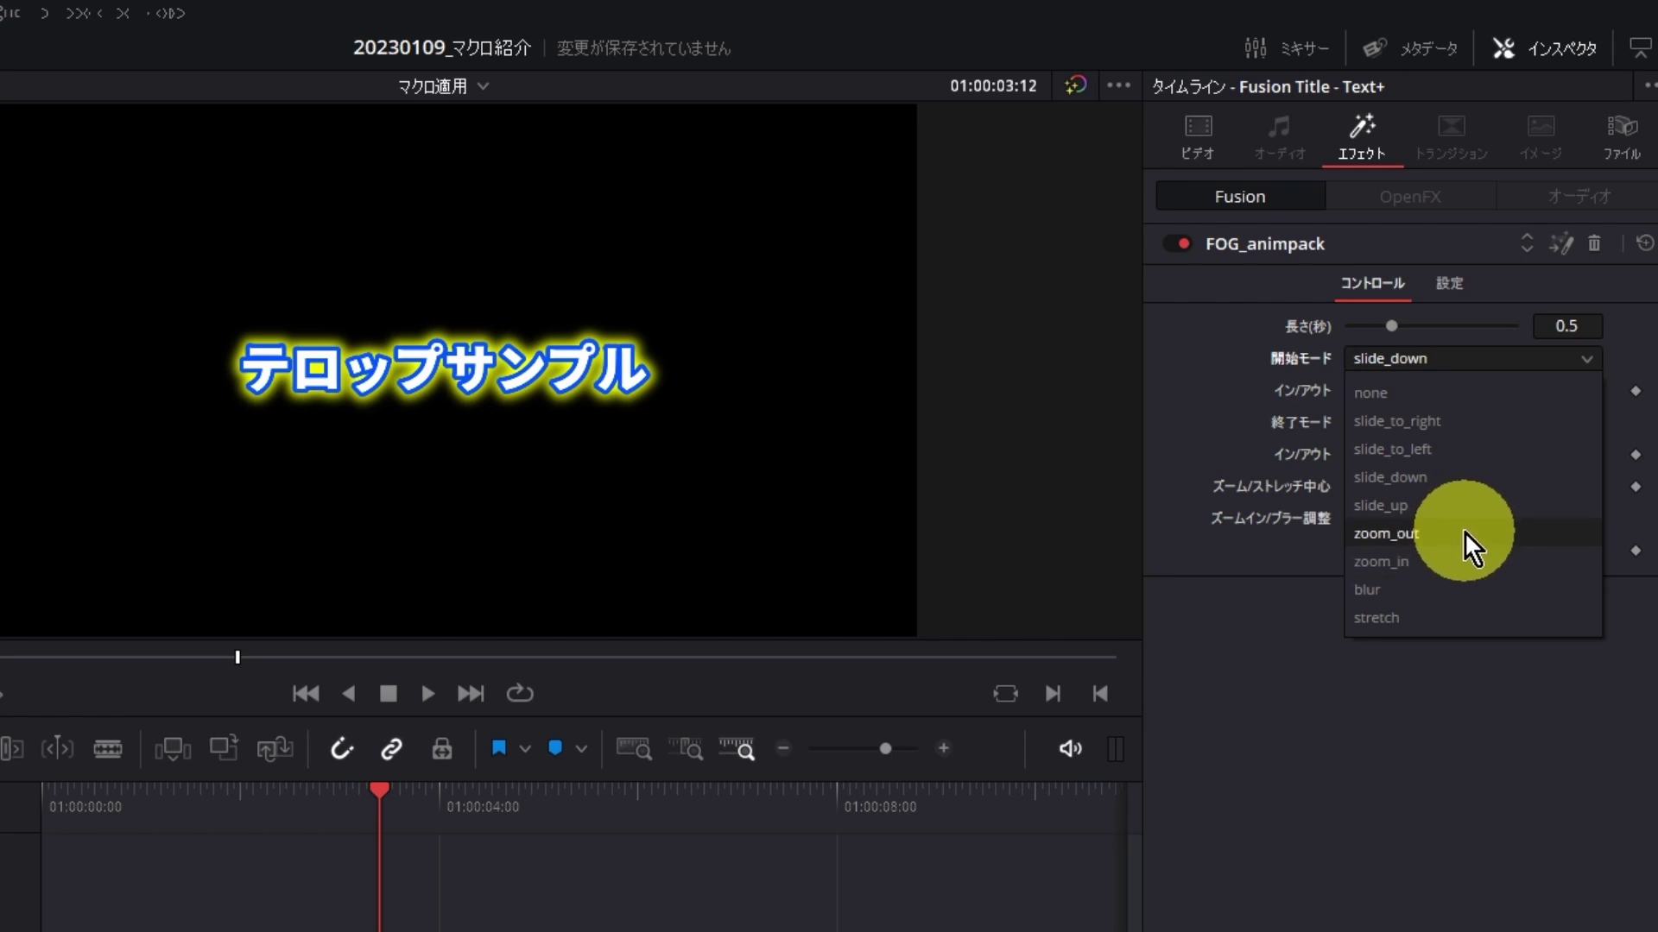
pyautogui.click(1473, 544)
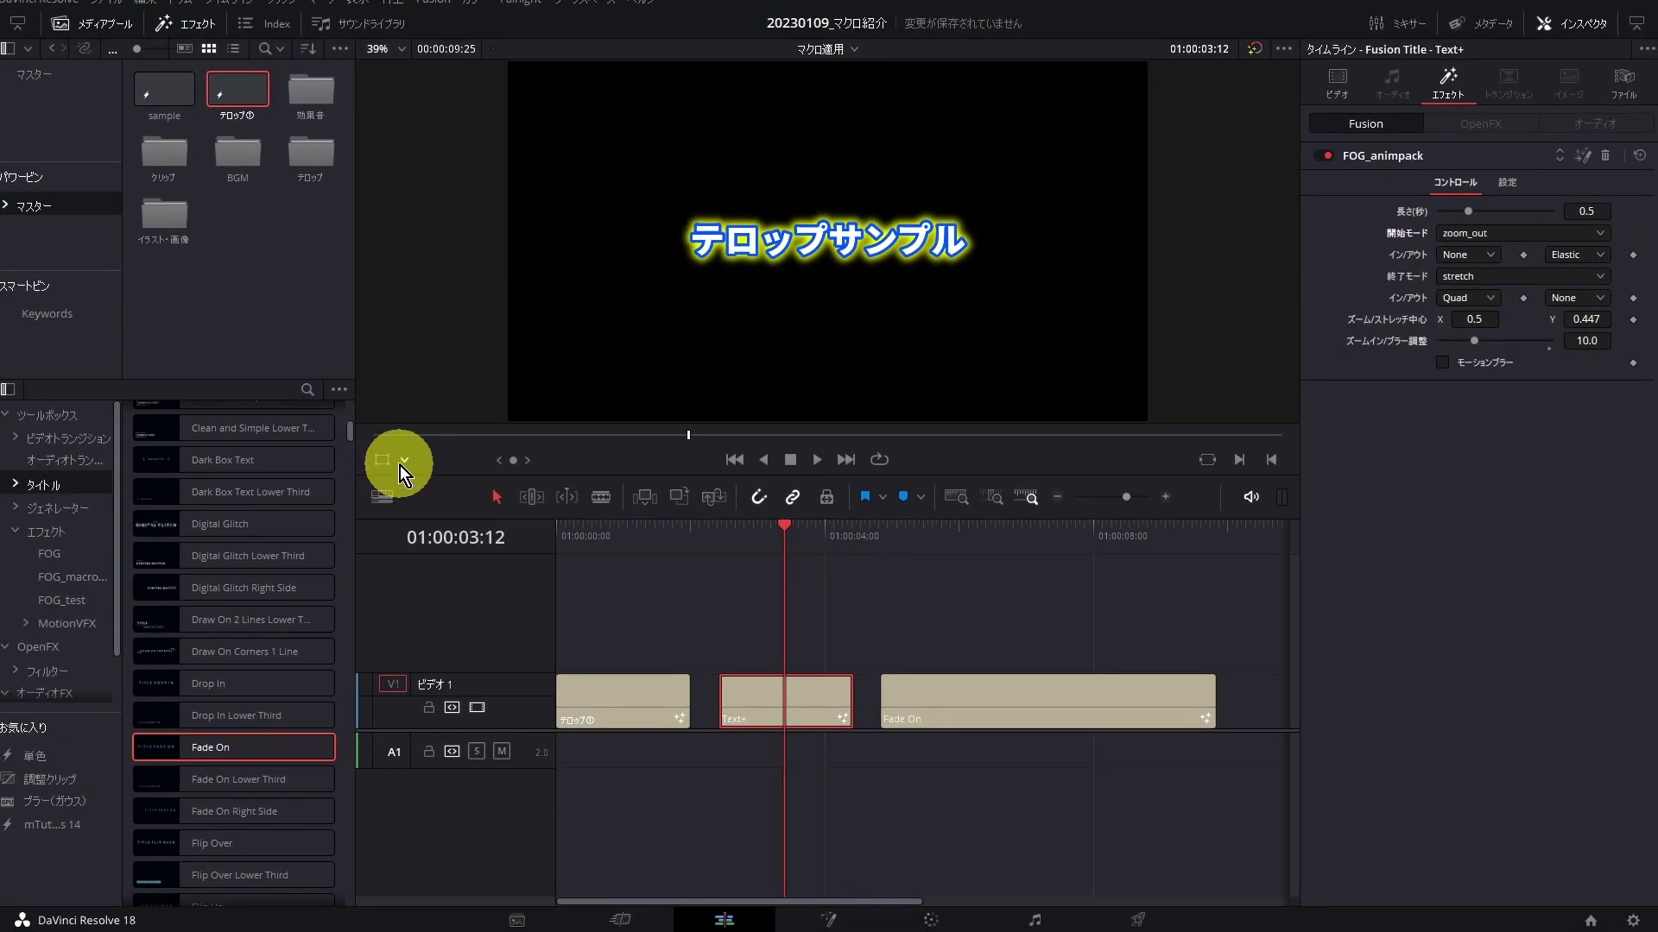
pyautogui.click(403, 462)
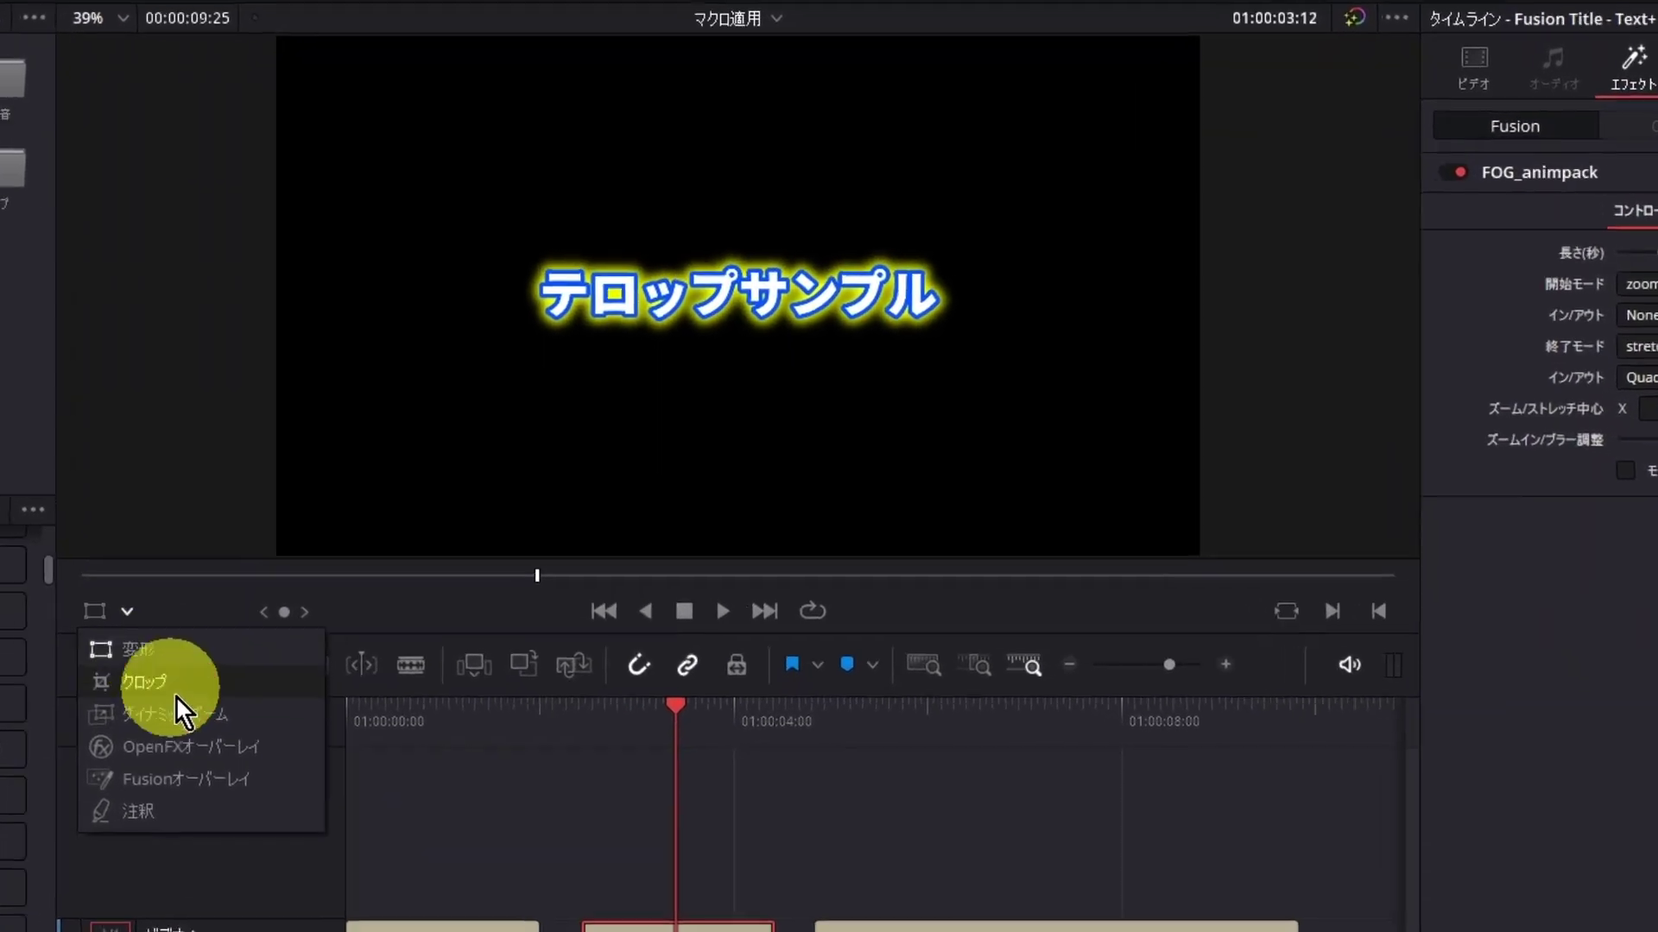
pyautogui.click(189, 785)
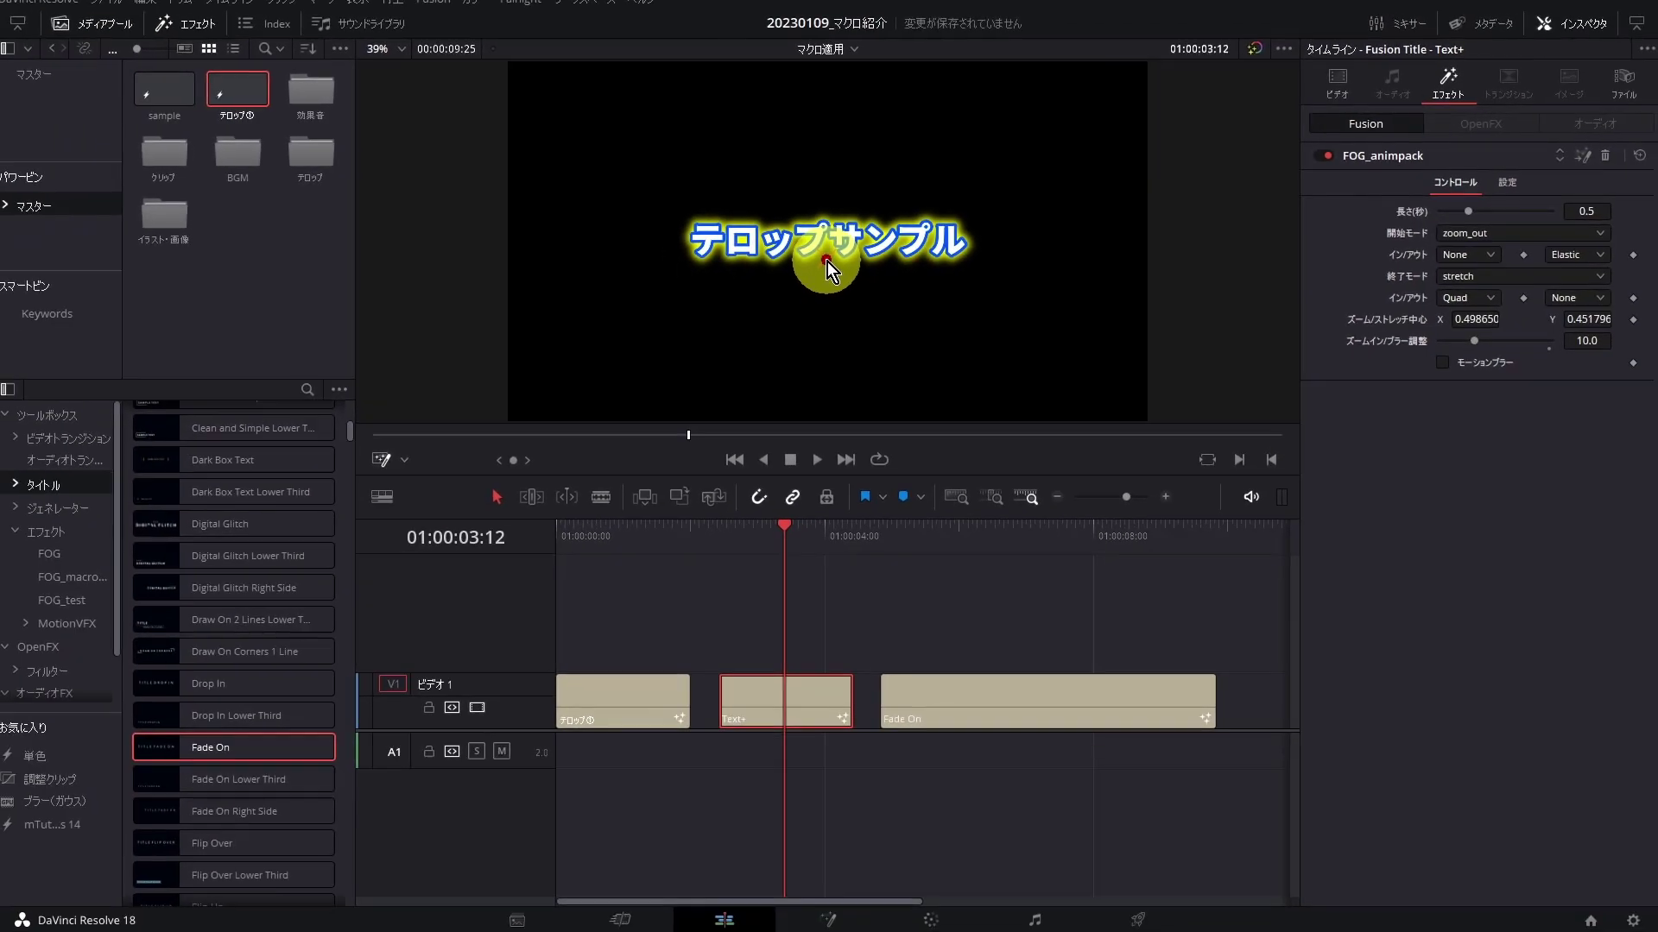
pyautogui.hotkey('ctrl', 's')
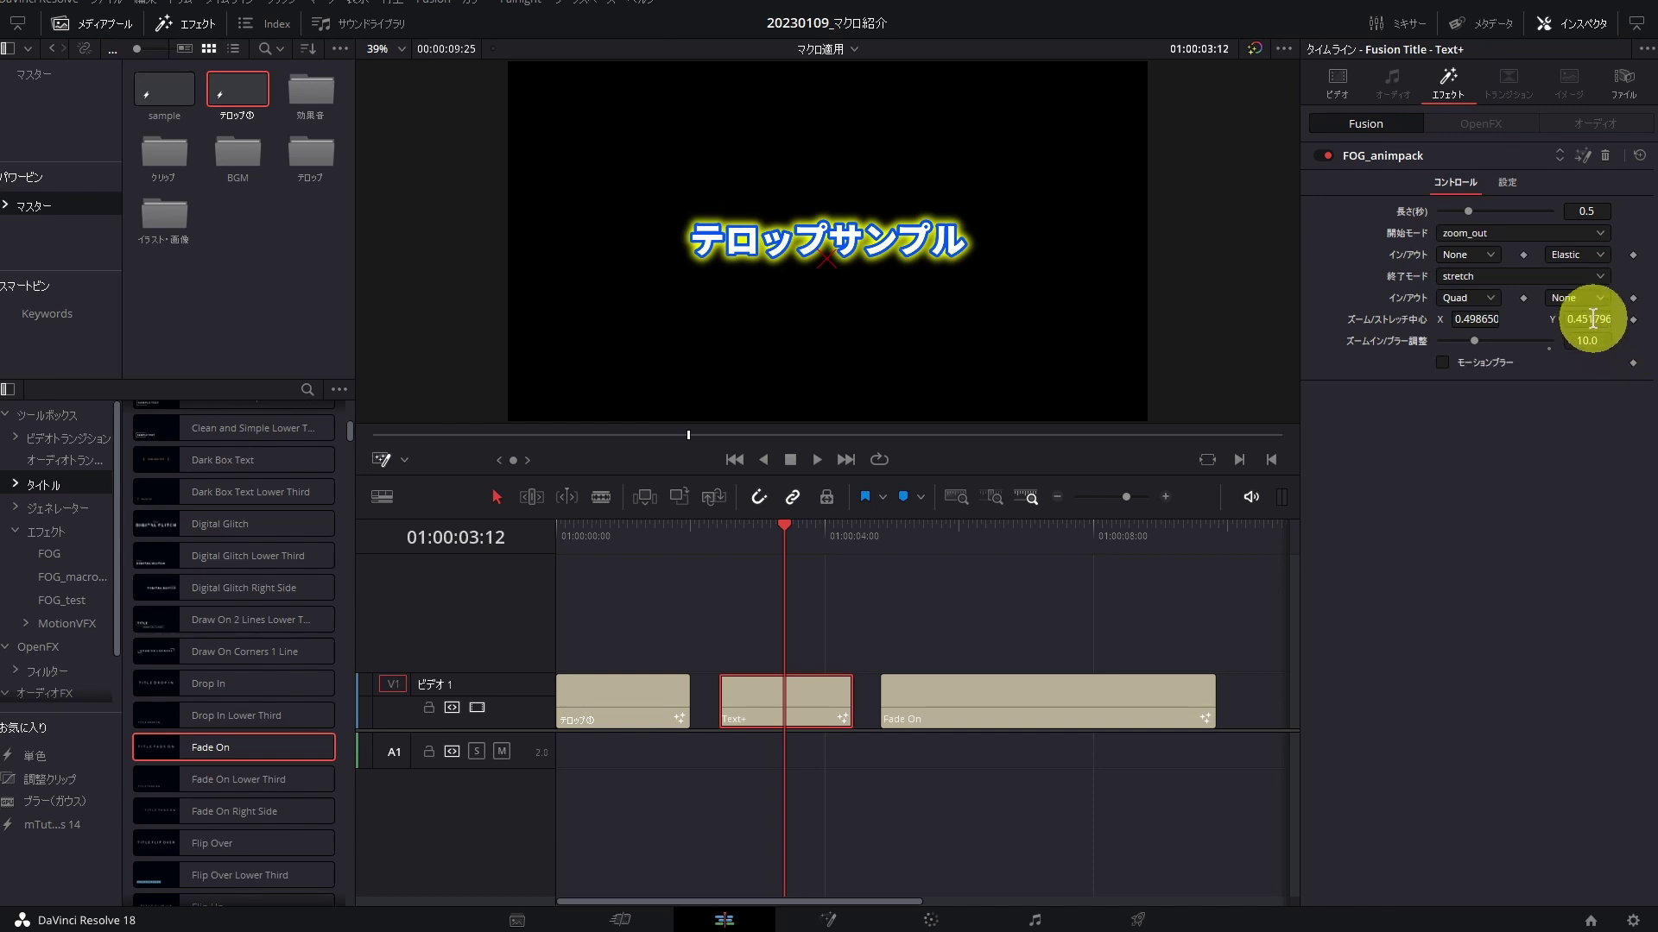
# Reset the zoom/stretch centre to 0.5, 0.5, lower Y to 0.499, and save
pyautogui.moveTo(1592, 319); pyautogui.dragTo(1604, 328)
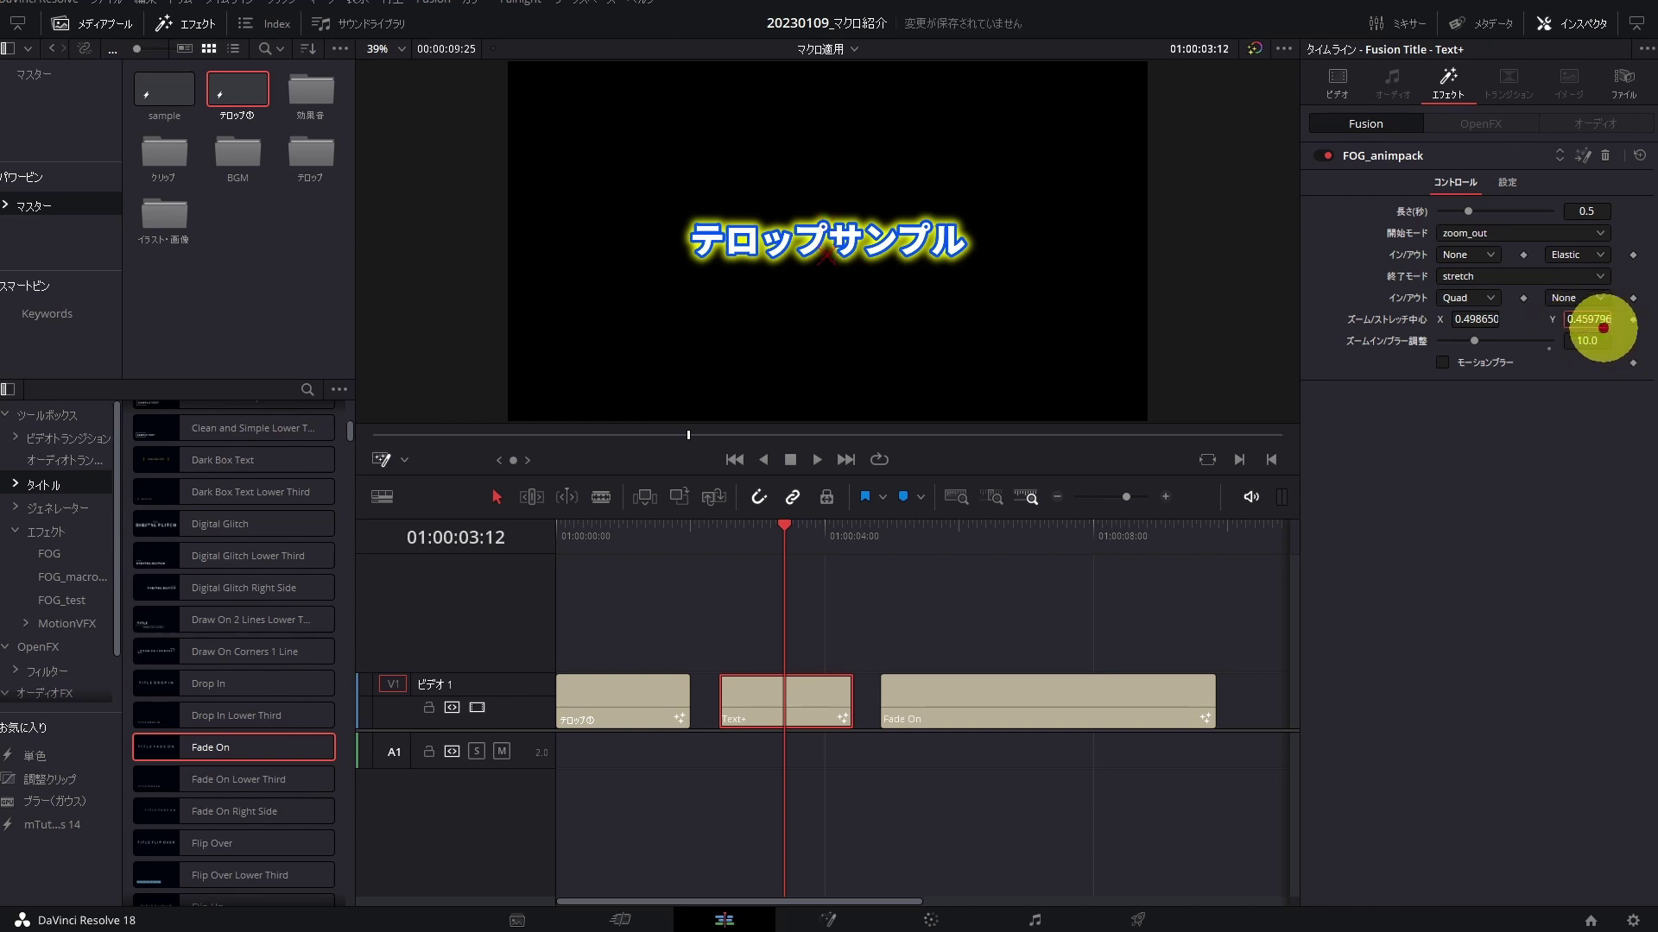
pyautogui.hotkey('ctrl', 's')
pyautogui.doubleClick(1416, 324)
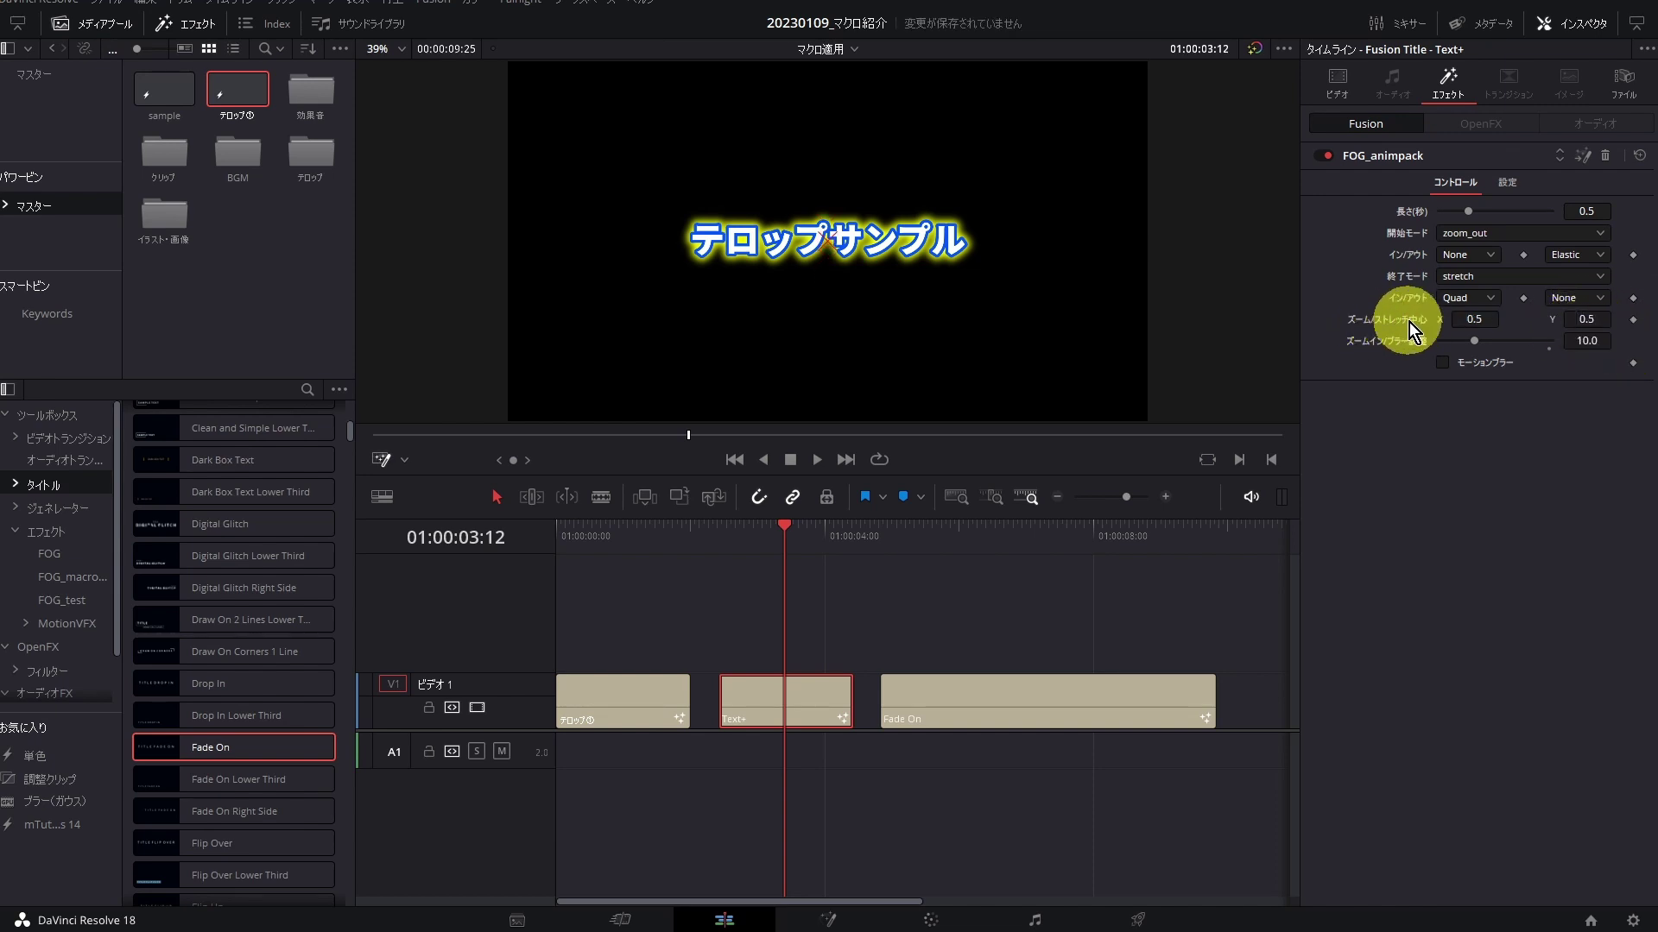
pyautogui.hotkey('ctrl', 's')
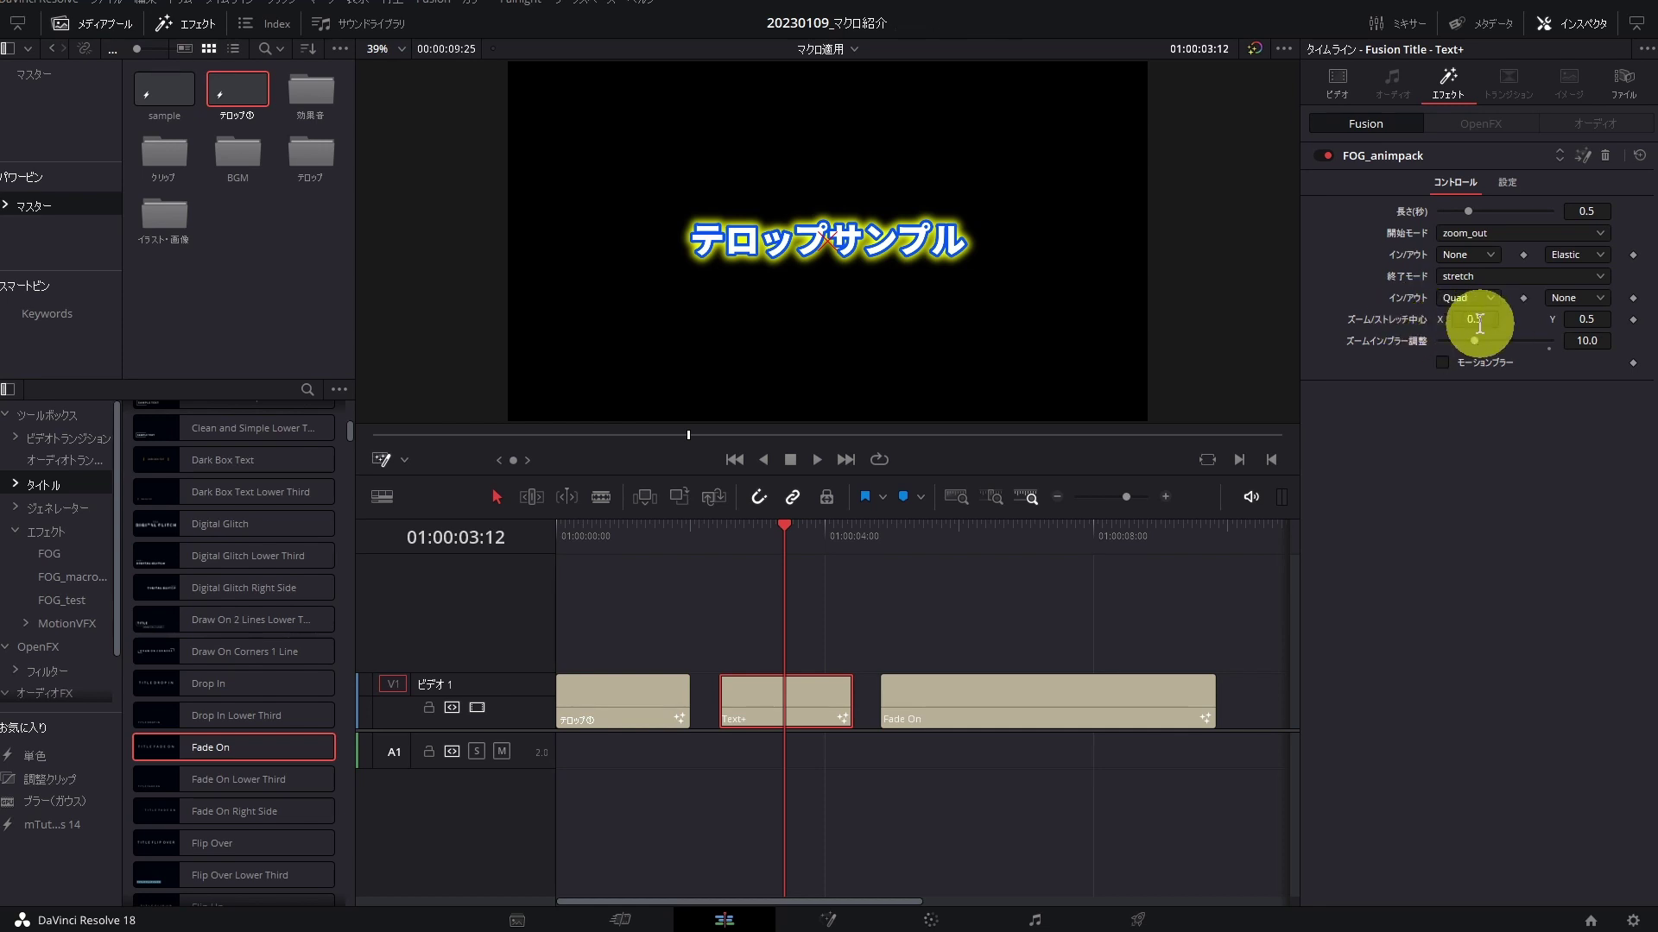
pyautogui.moveTo(1589, 320); pyautogui.dragTo(1579, 321)
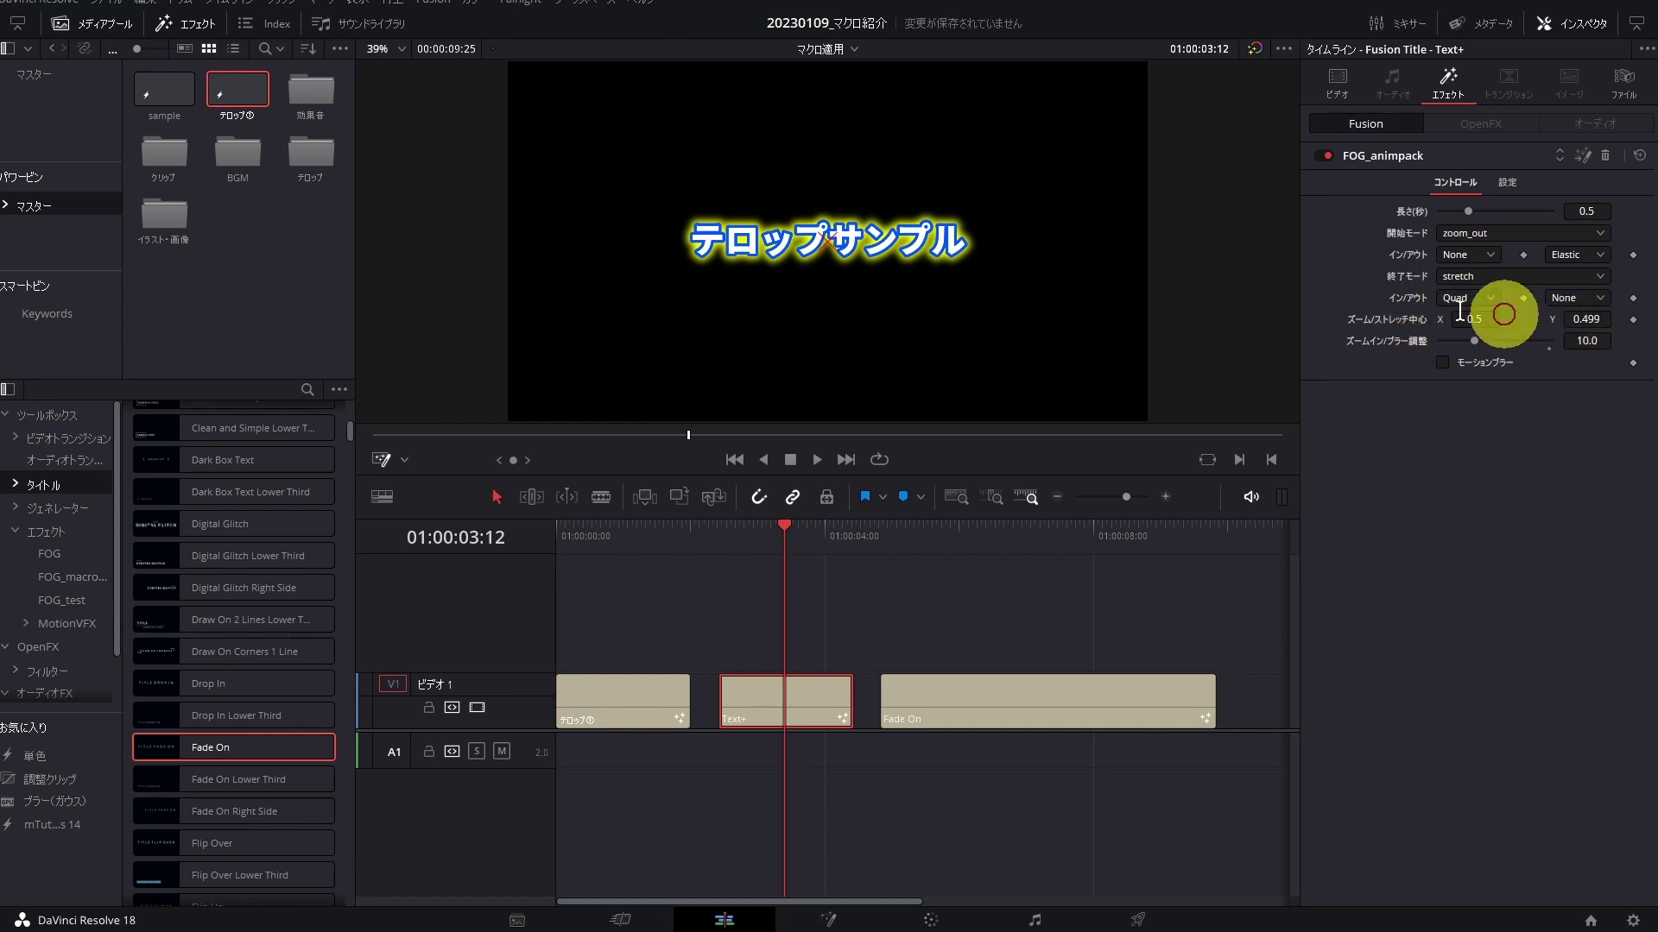
pyautogui.hotkey('ctrl', 's')
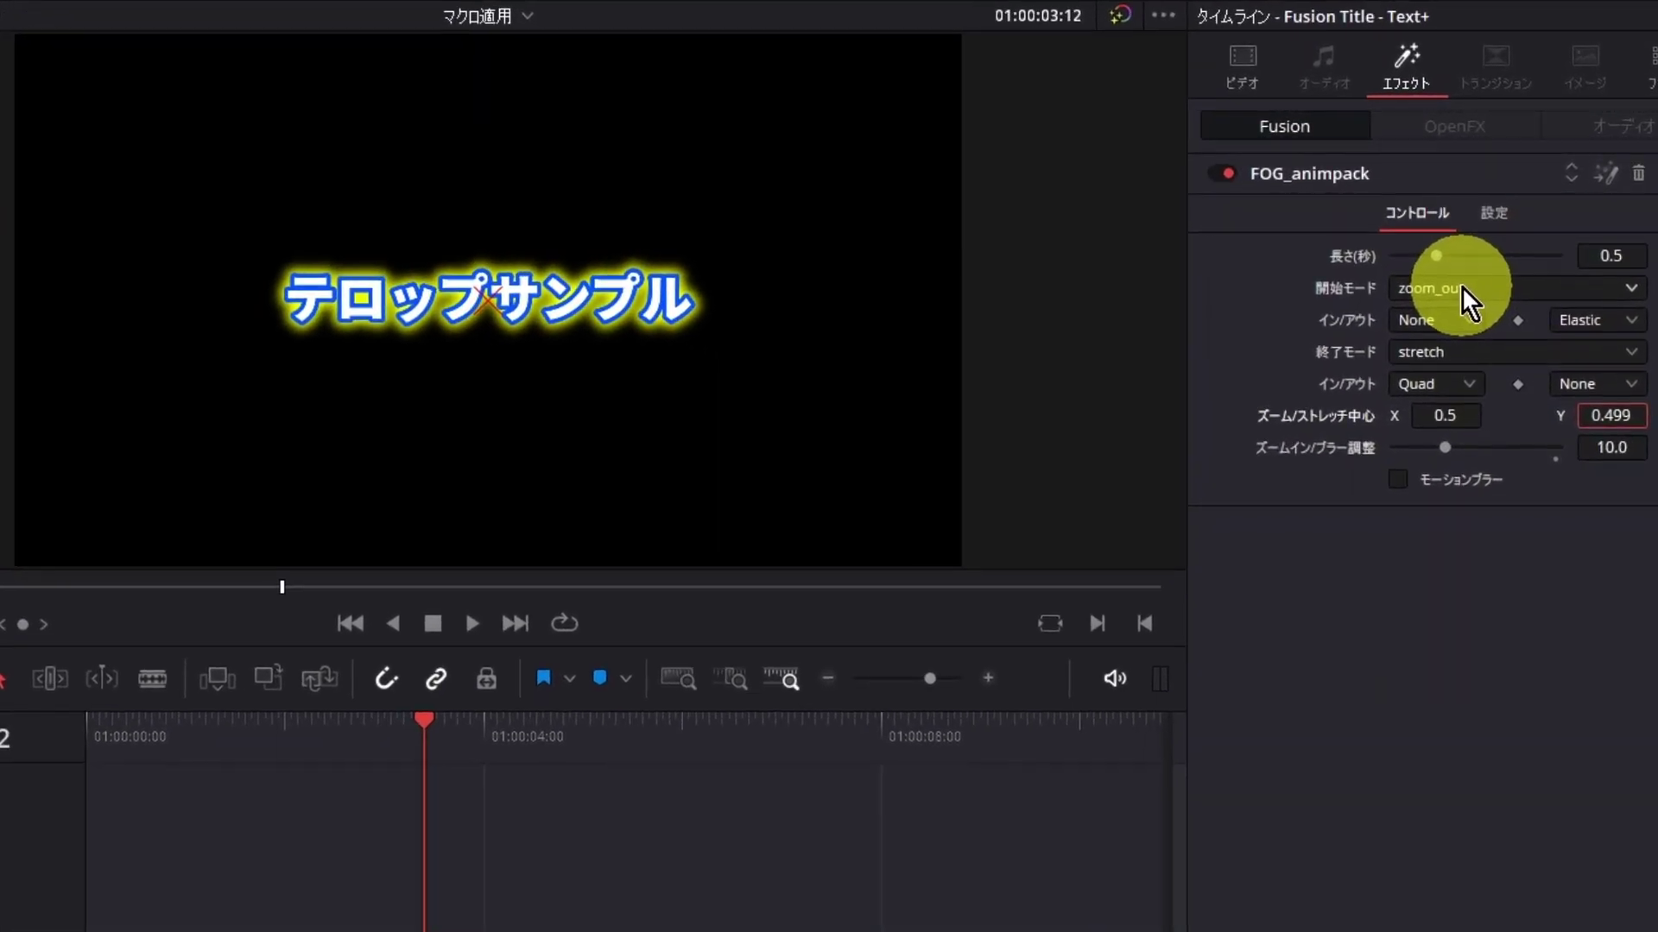
# Switch the intro animation to stretch centred at Y 0.441 and step through its frames
pyautogui.click(1493, 234)
pyautogui.click(1473, 544)
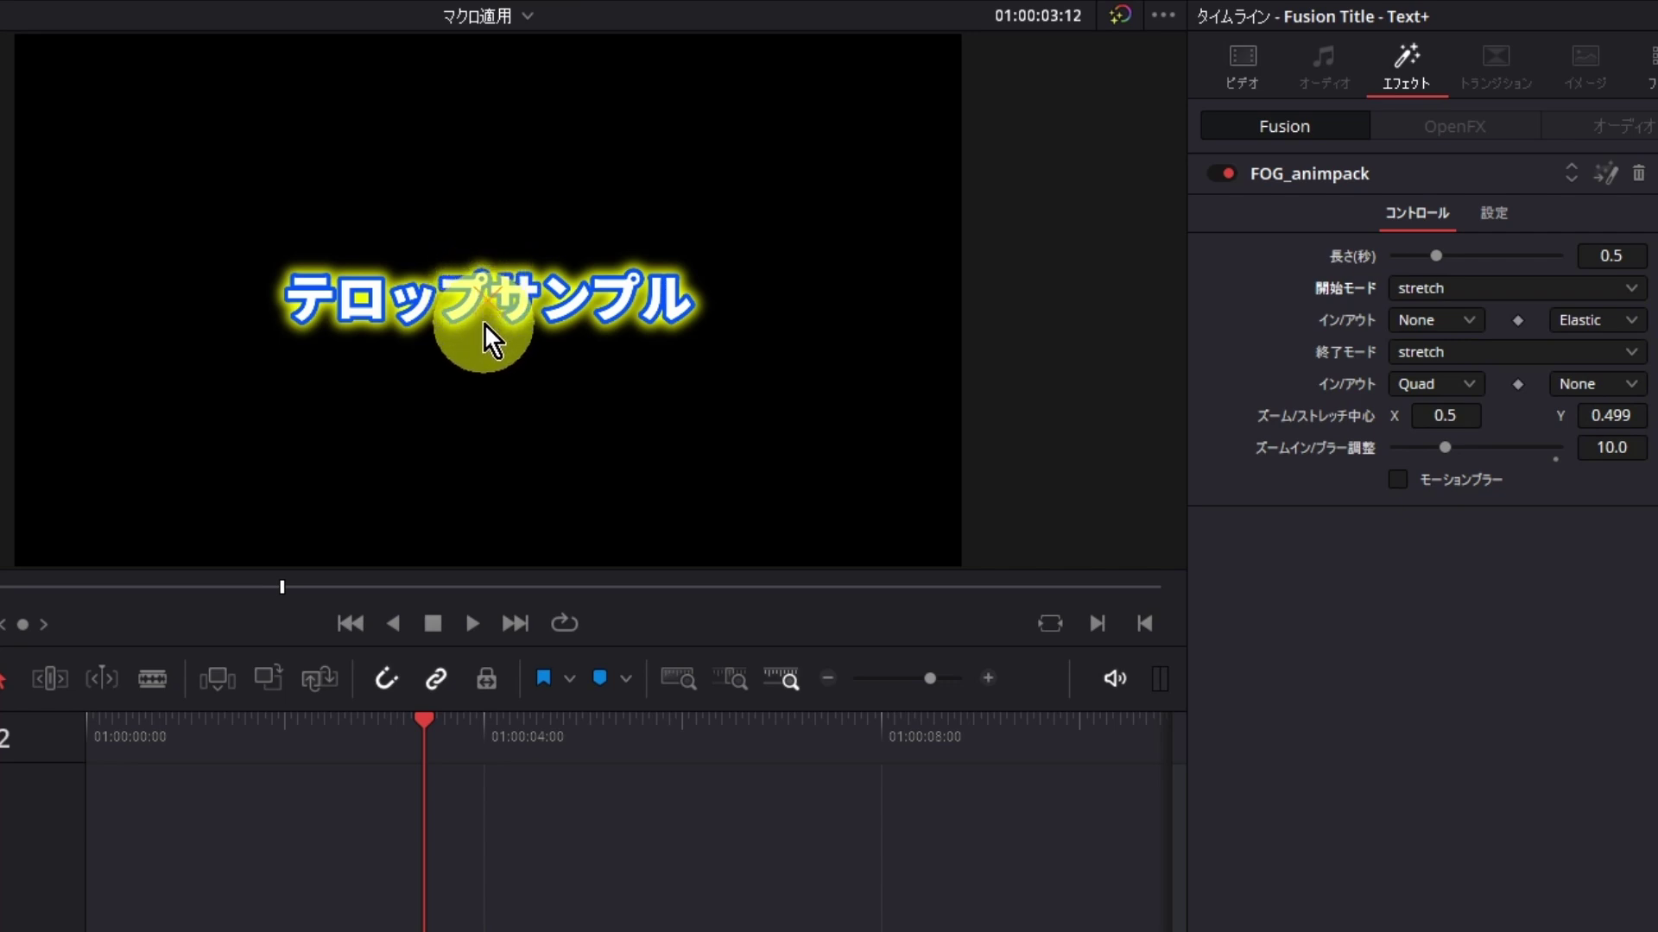
pyautogui.moveTo(1598, 415)
pyautogui.mouseDown()
pyautogui.moveTo(1645, 414)
pyautogui.moveTo(1529, 432)
pyautogui.mouseUp()
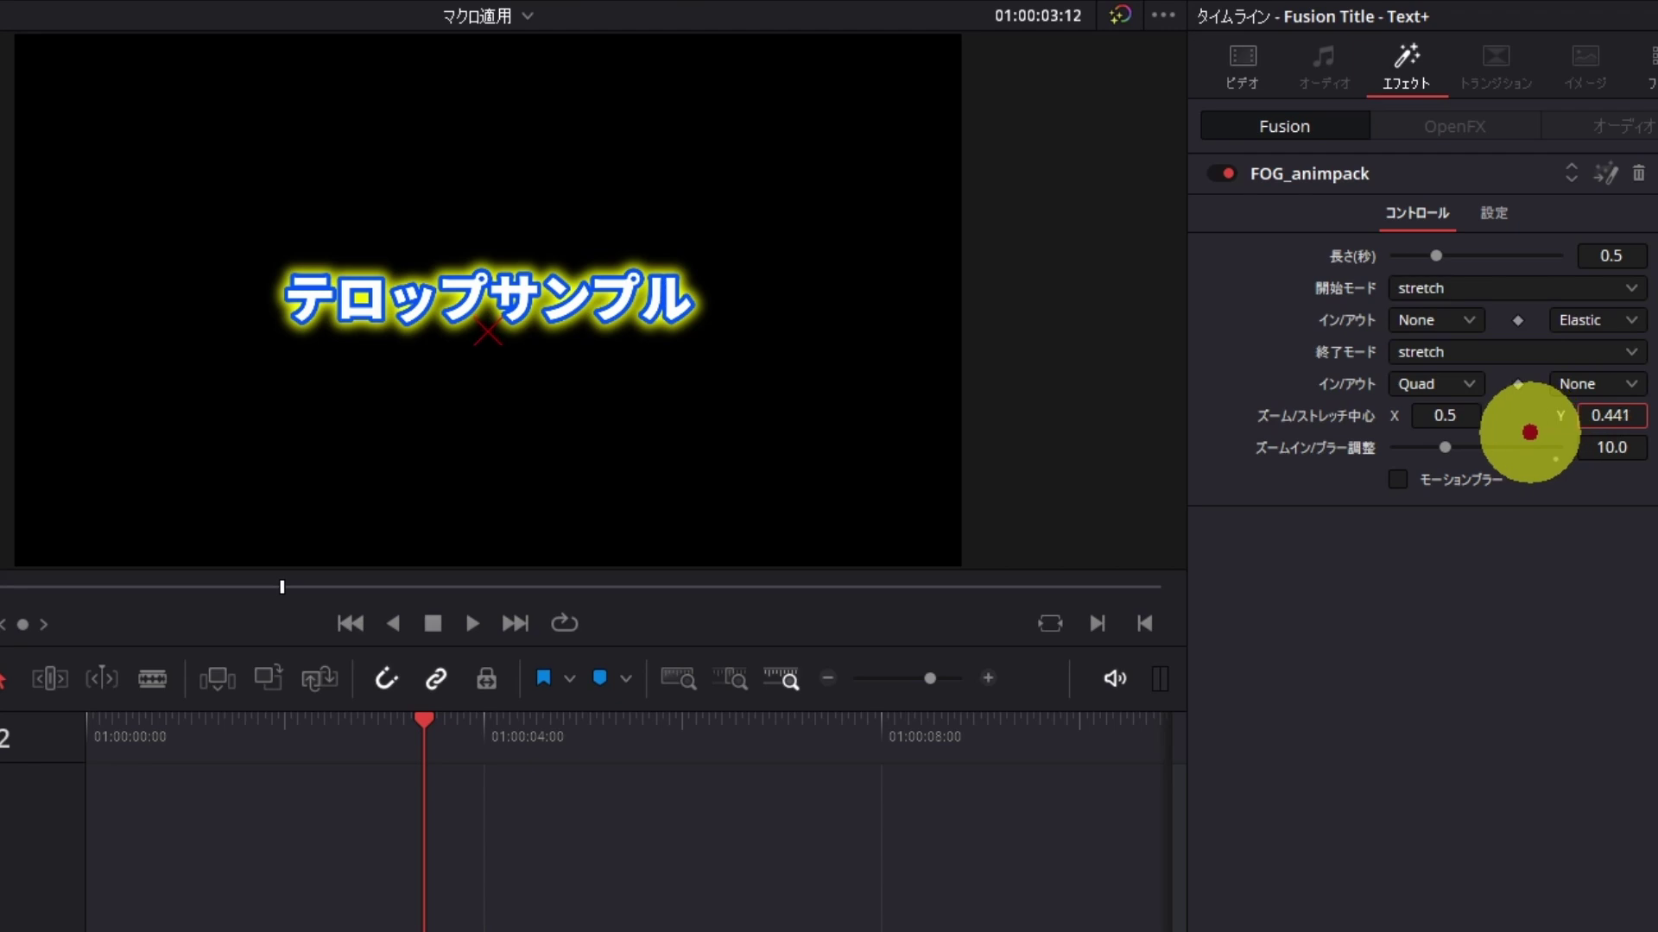
pyautogui.click(327, 736)
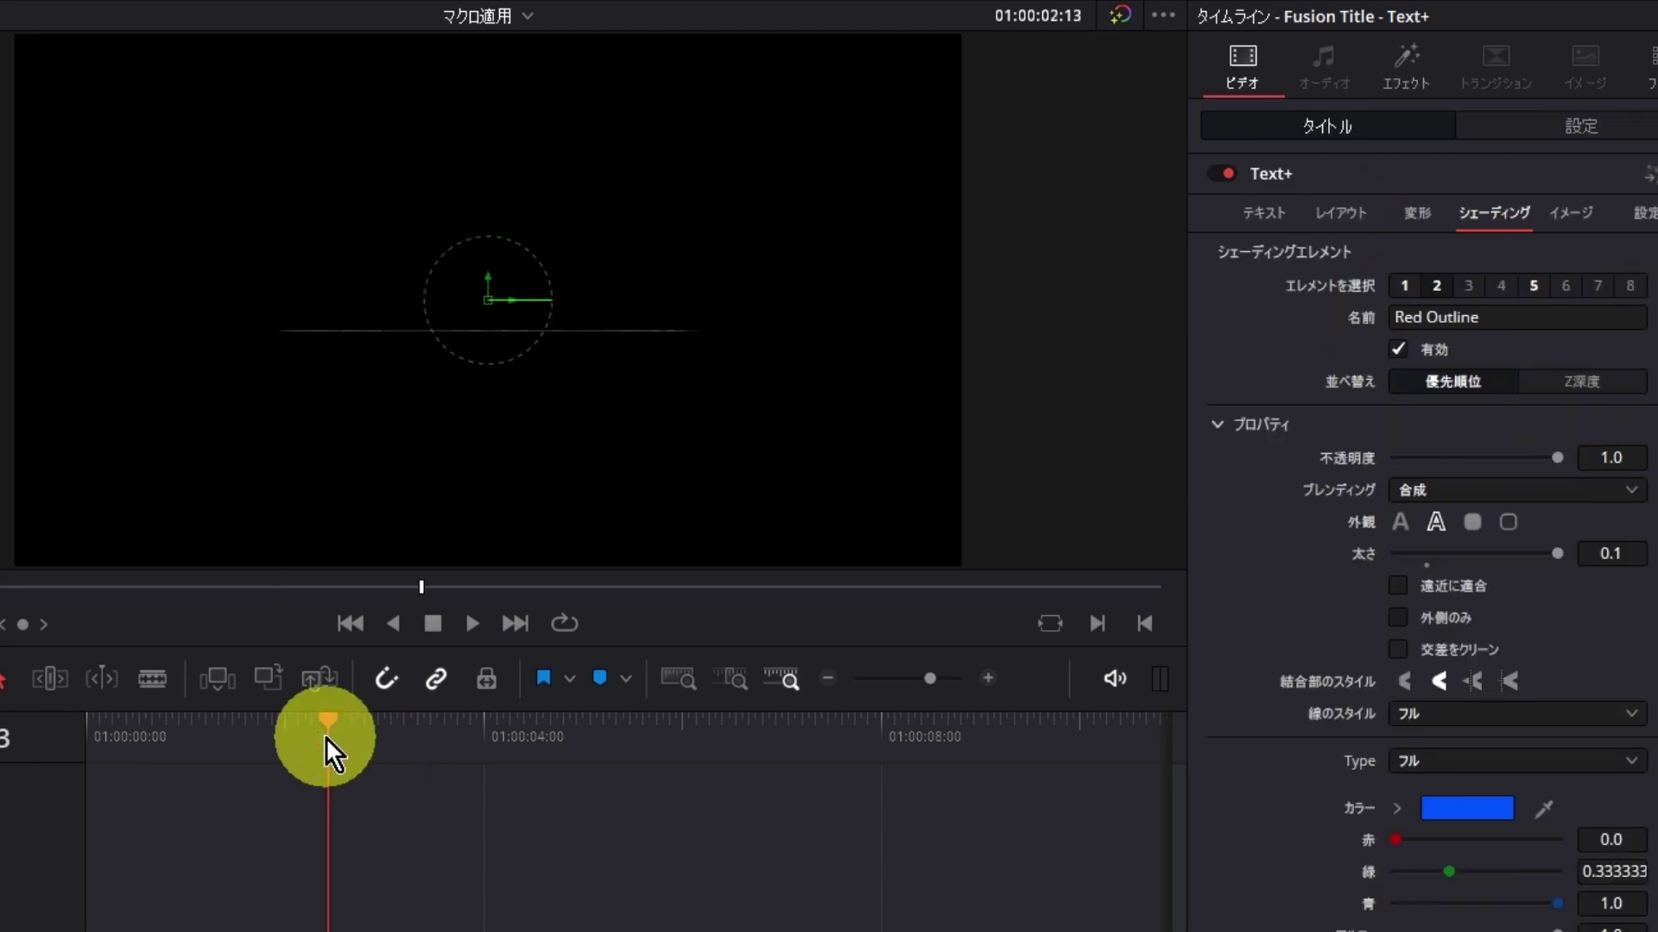
pyautogui.press('Right')
pyautogui.press('Right')
pyautogui.press('Right')
pyautogui.press('Right')
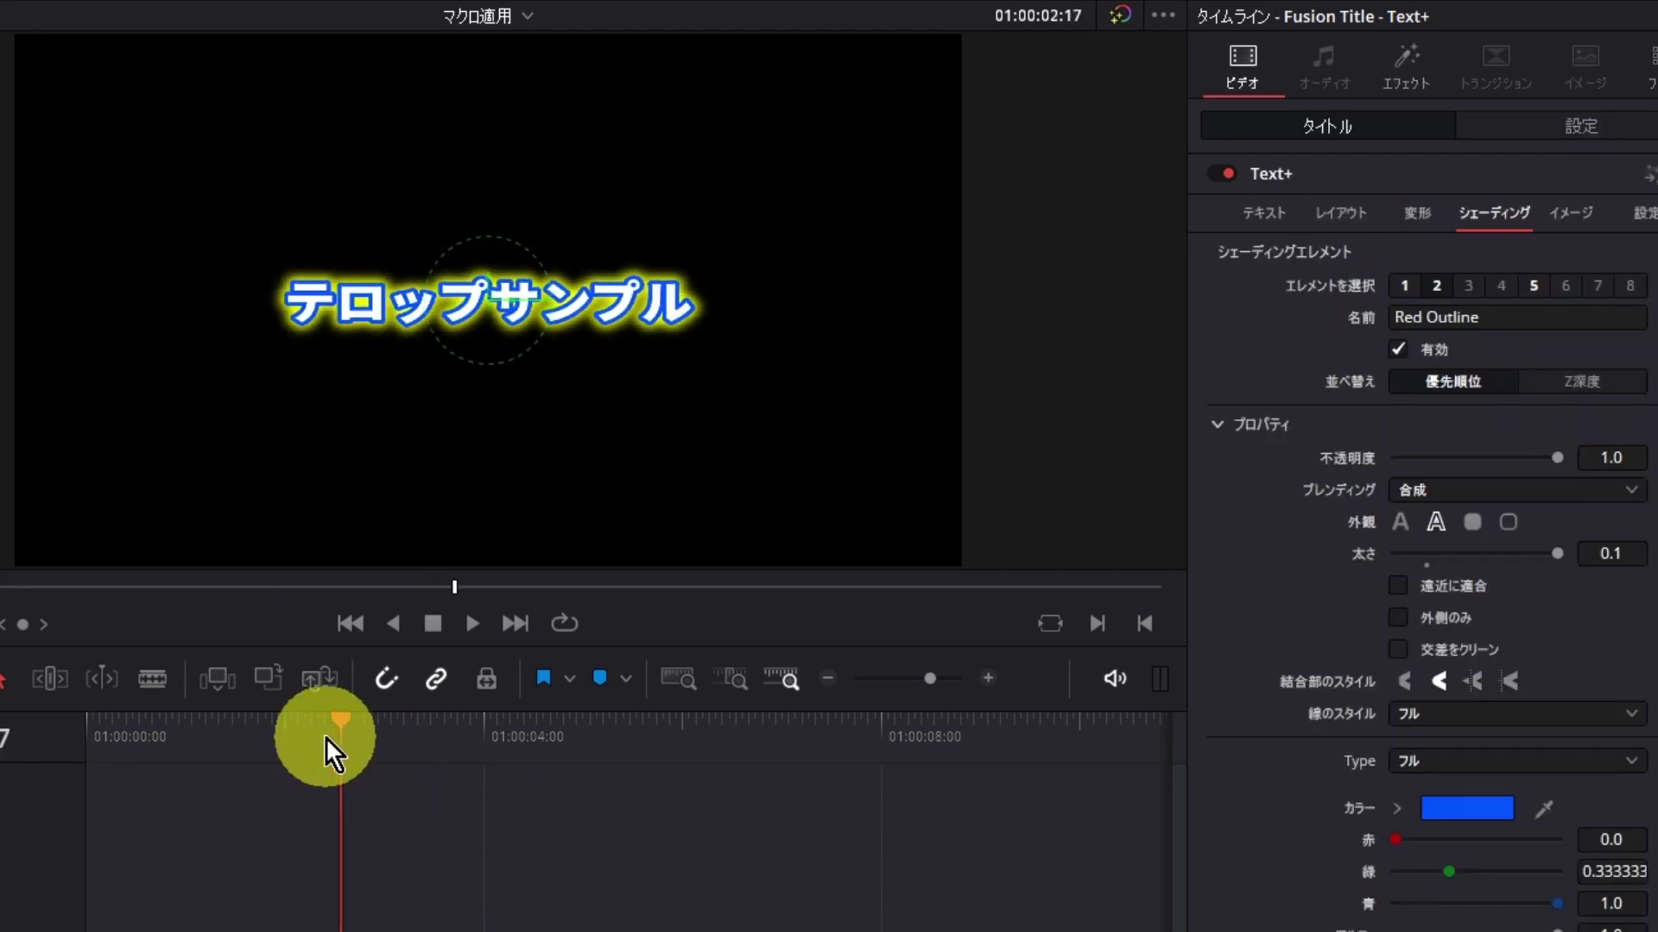
pyautogui.press('Right')
pyautogui.press('Right')
pyautogui.press('Right')
pyautogui.press('Right')
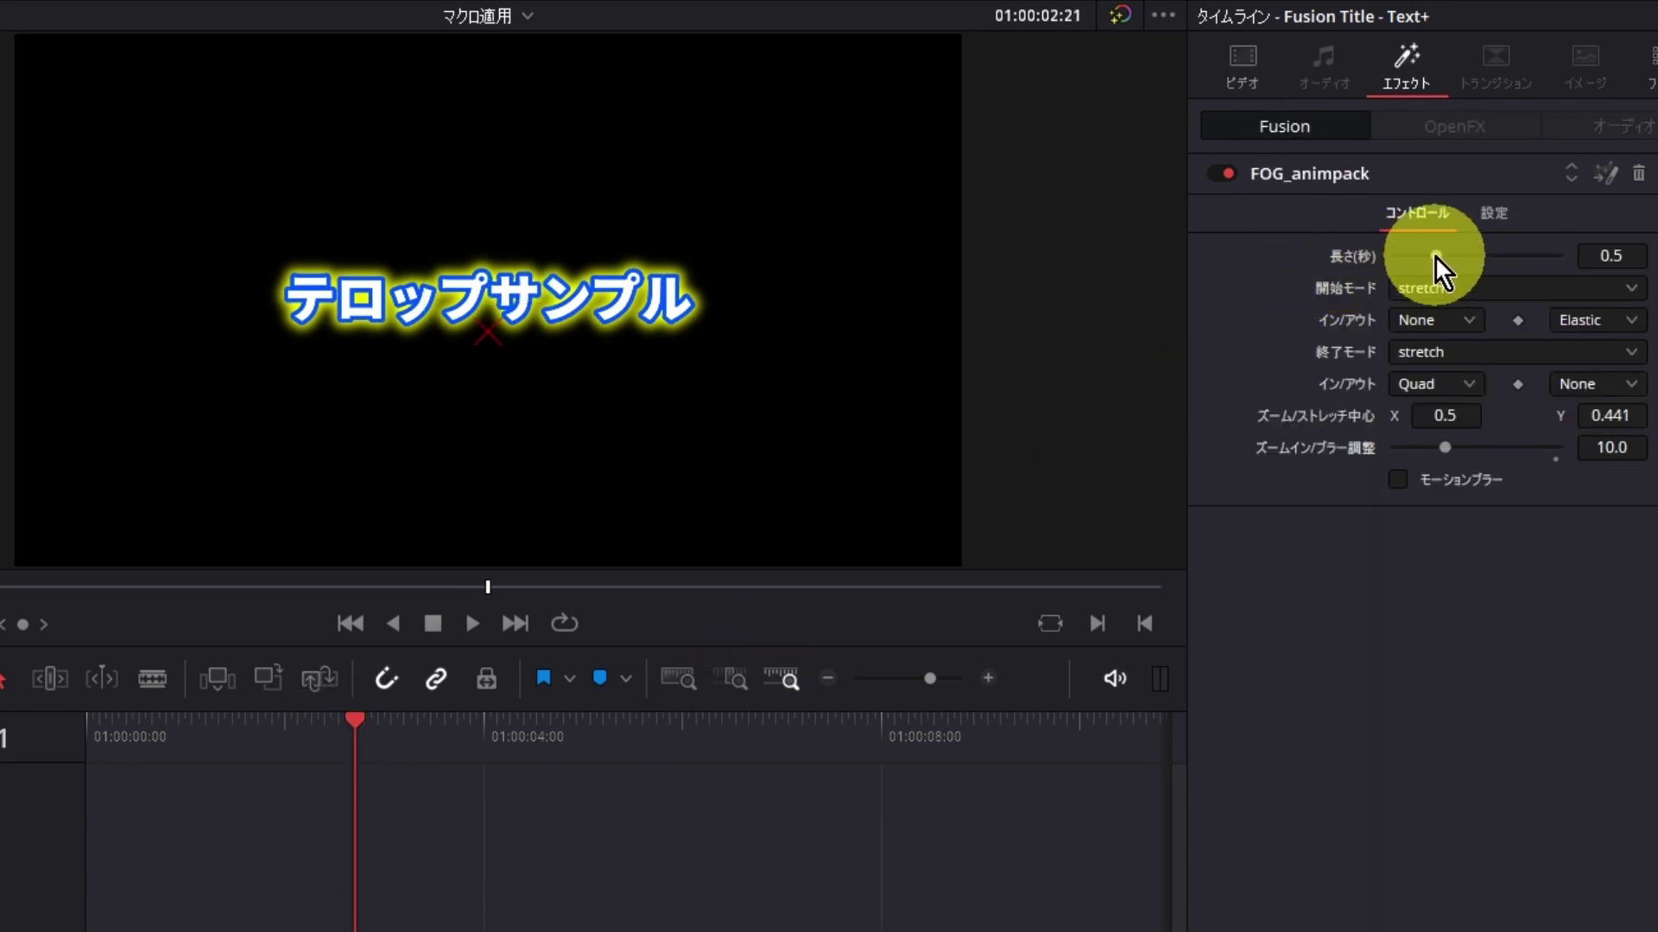
# Lengthen the animation to 1.685 seconds and play the intro from just before the title
pyautogui.moveTo(1435, 255); pyautogui.dragTo(1531, 259)
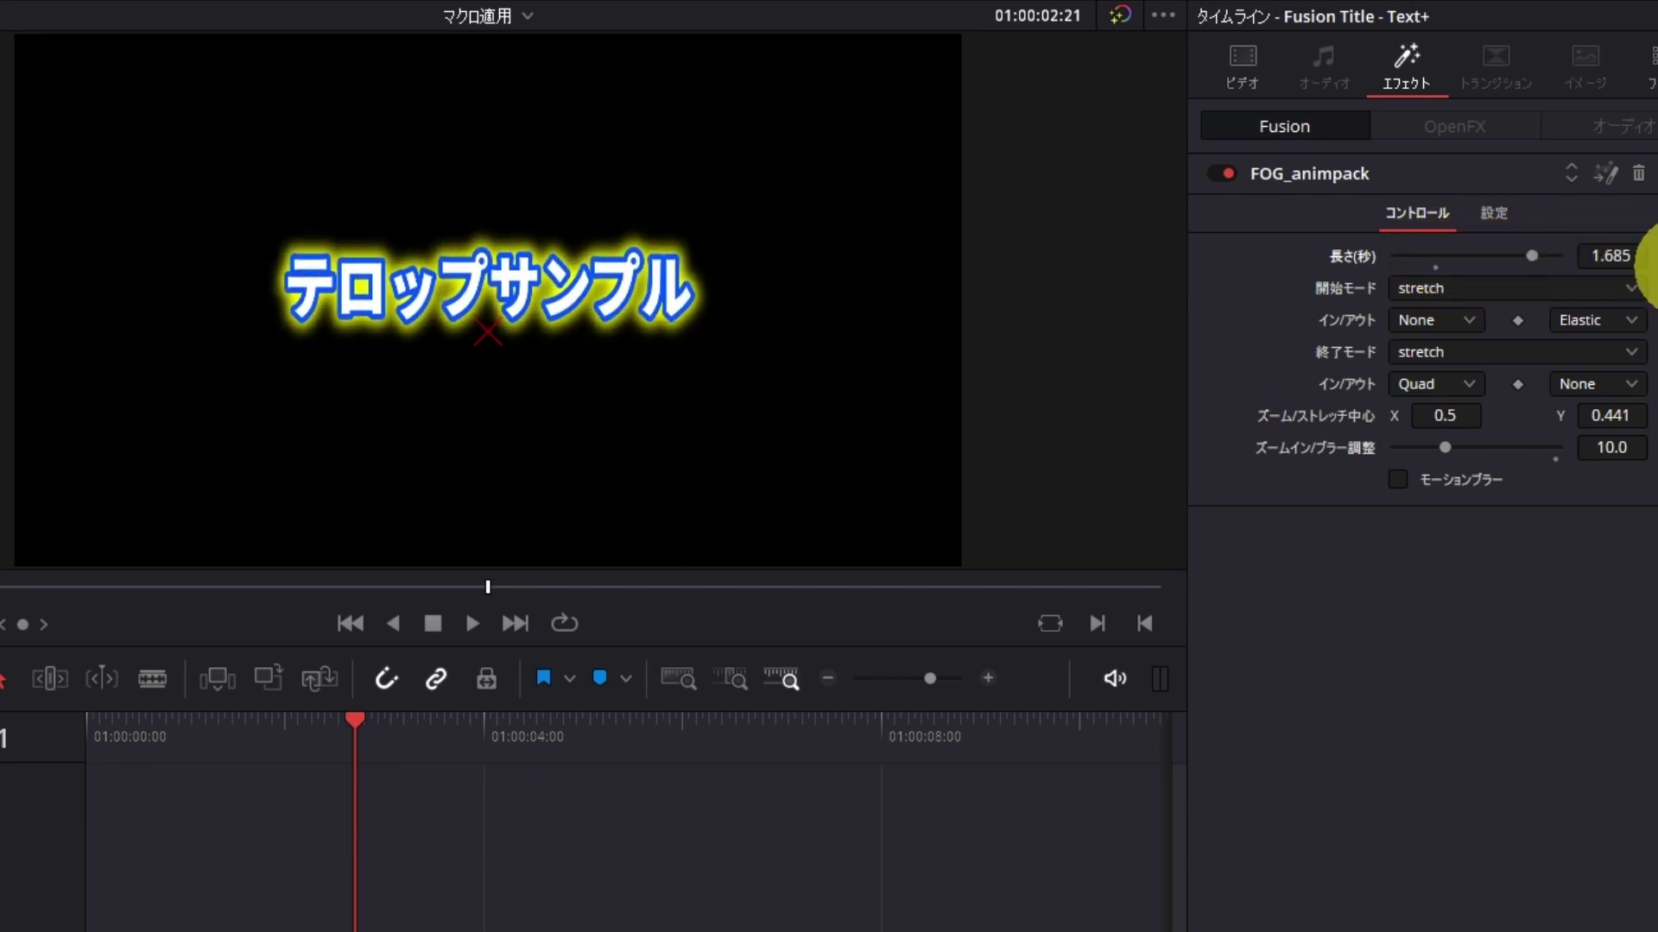
pyautogui.click(338, 741)
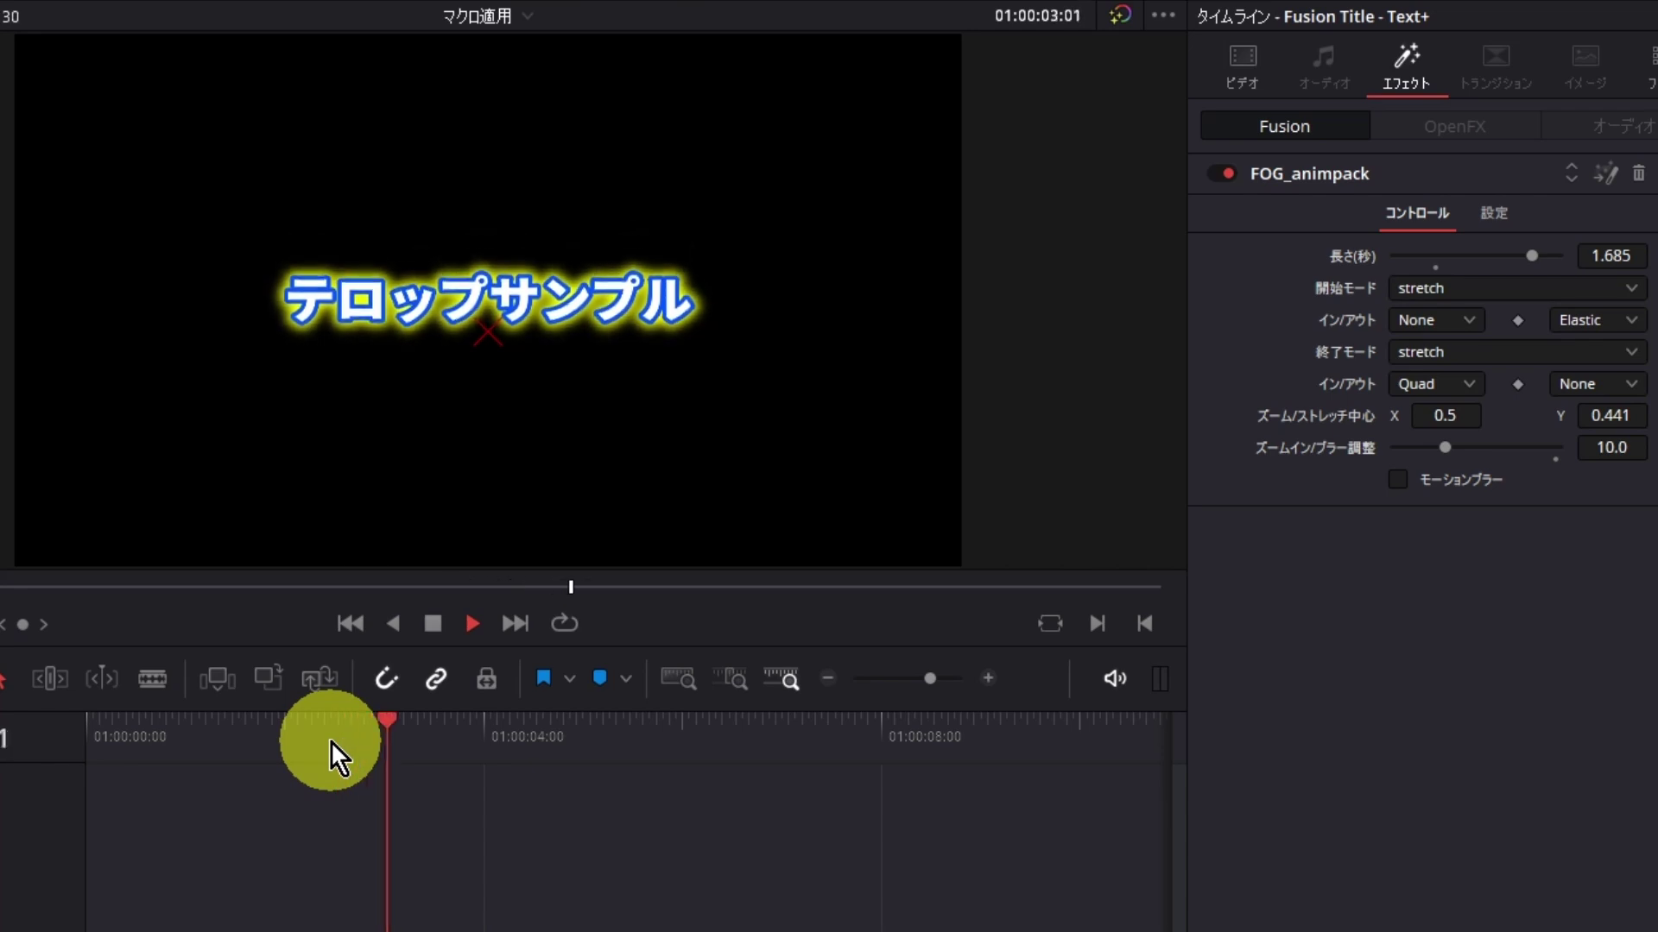
pyautogui.press('space')
pyautogui.press('space')
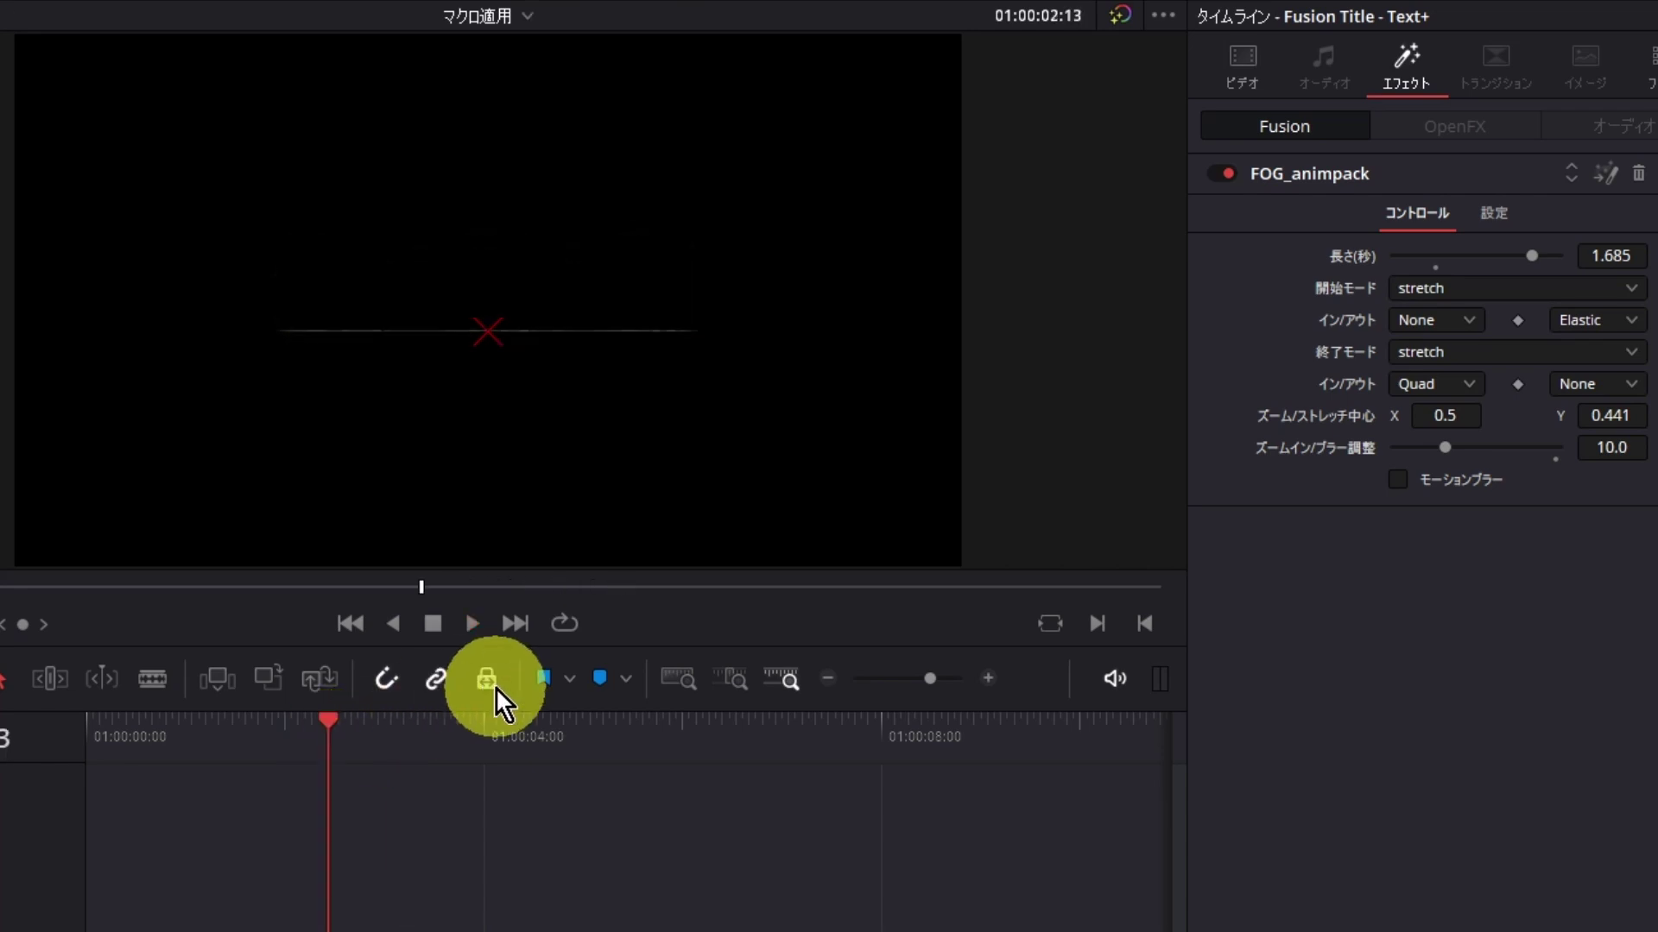
pyautogui.press('space')
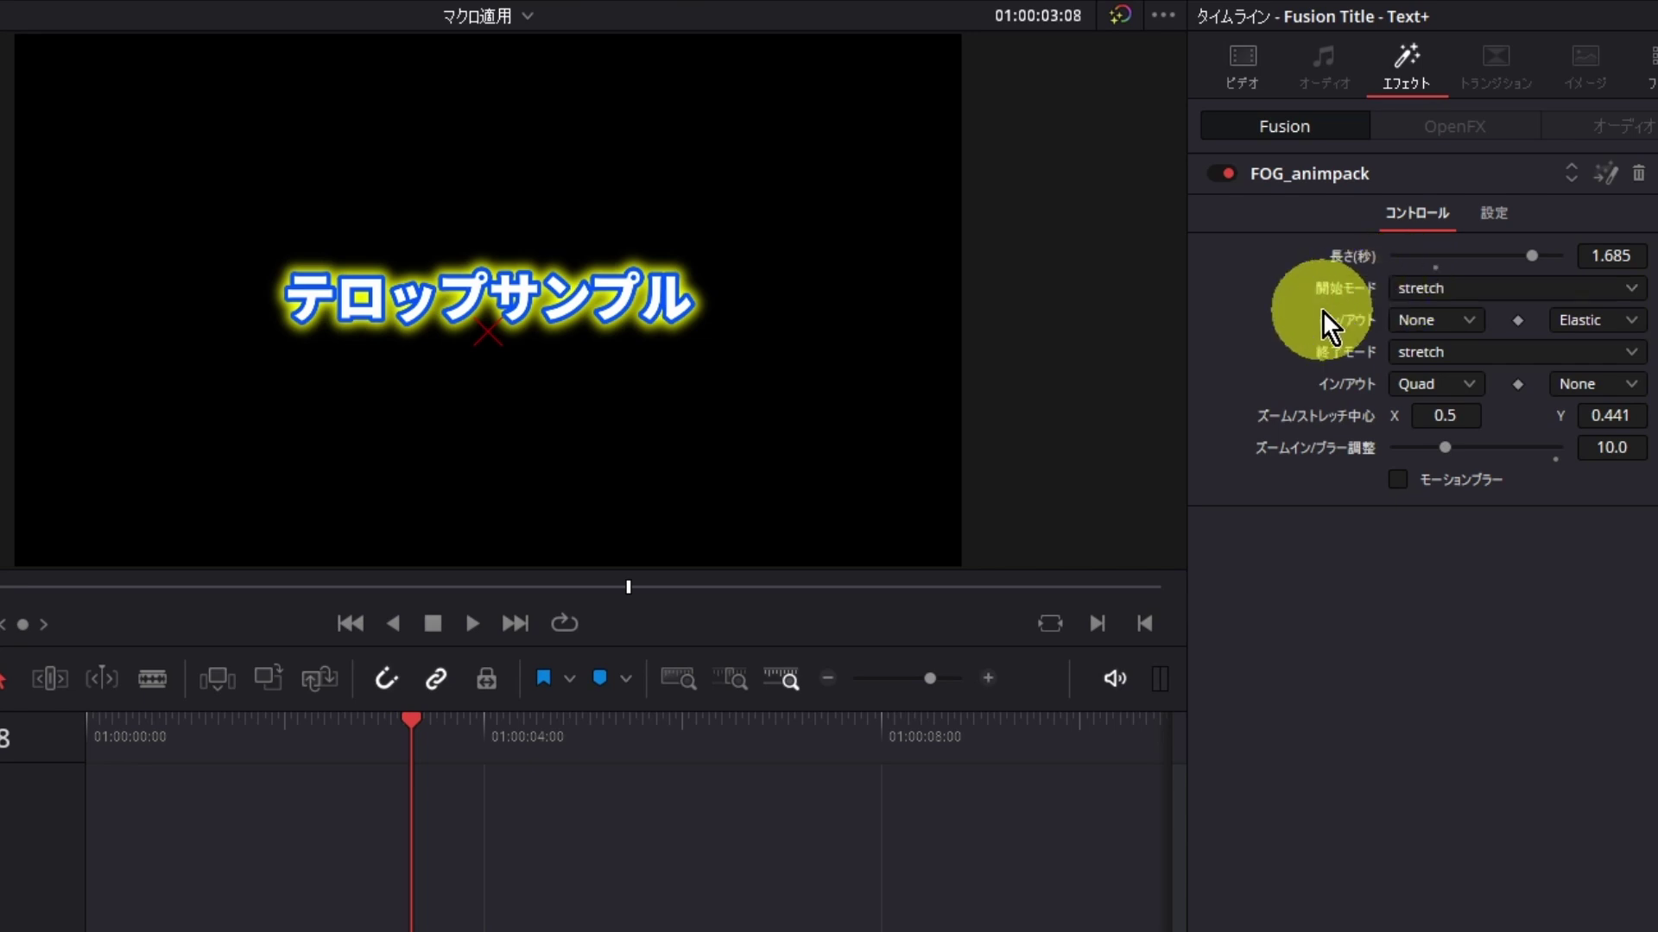
# Set the first effect's exit to none and add a second FOG_animpack to the Text+ clip
pyautogui.click(1467, 353)
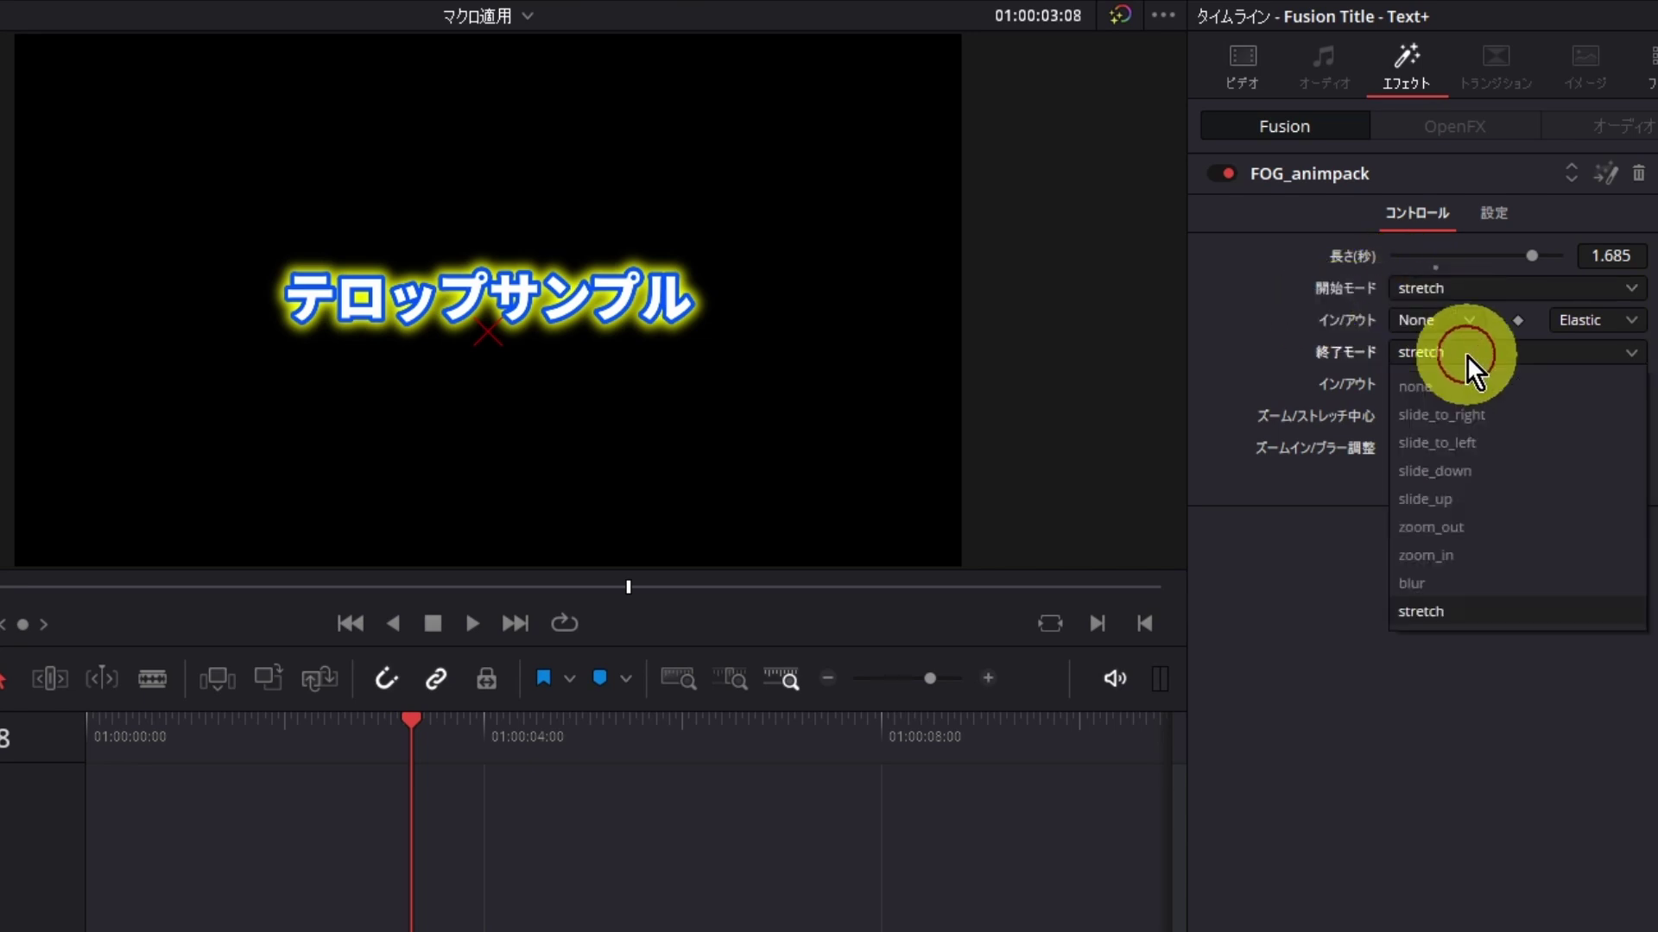
pyautogui.click(1459, 391)
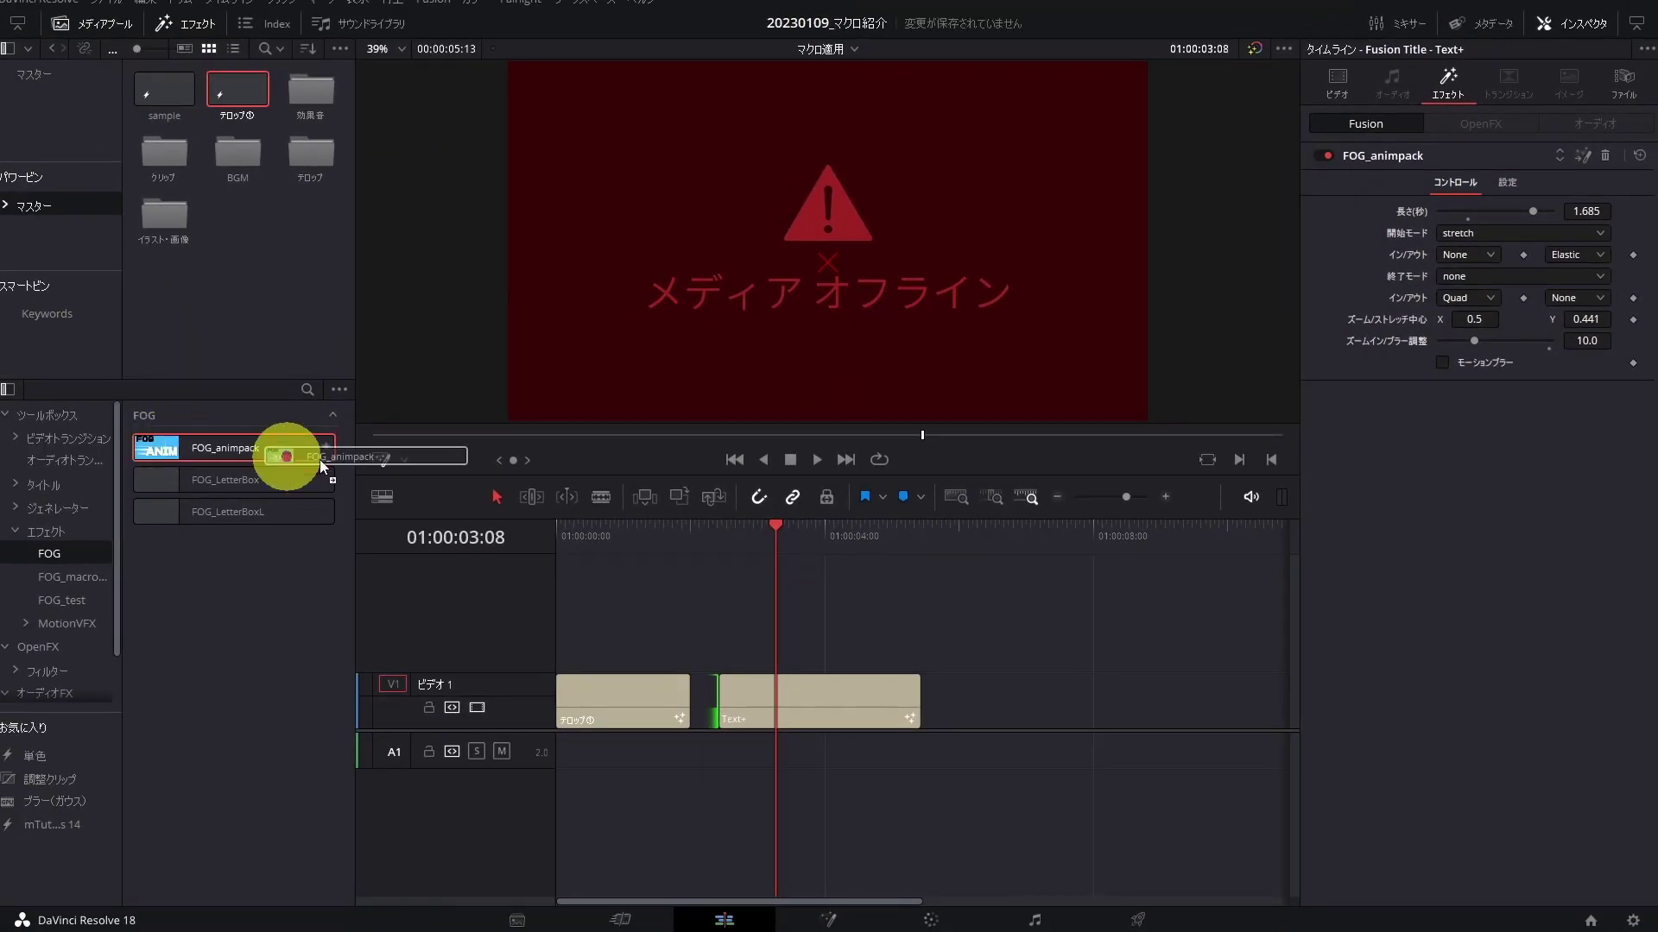
pyautogui.moveTo(162, 452); pyautogui.dragTo(801, 704)
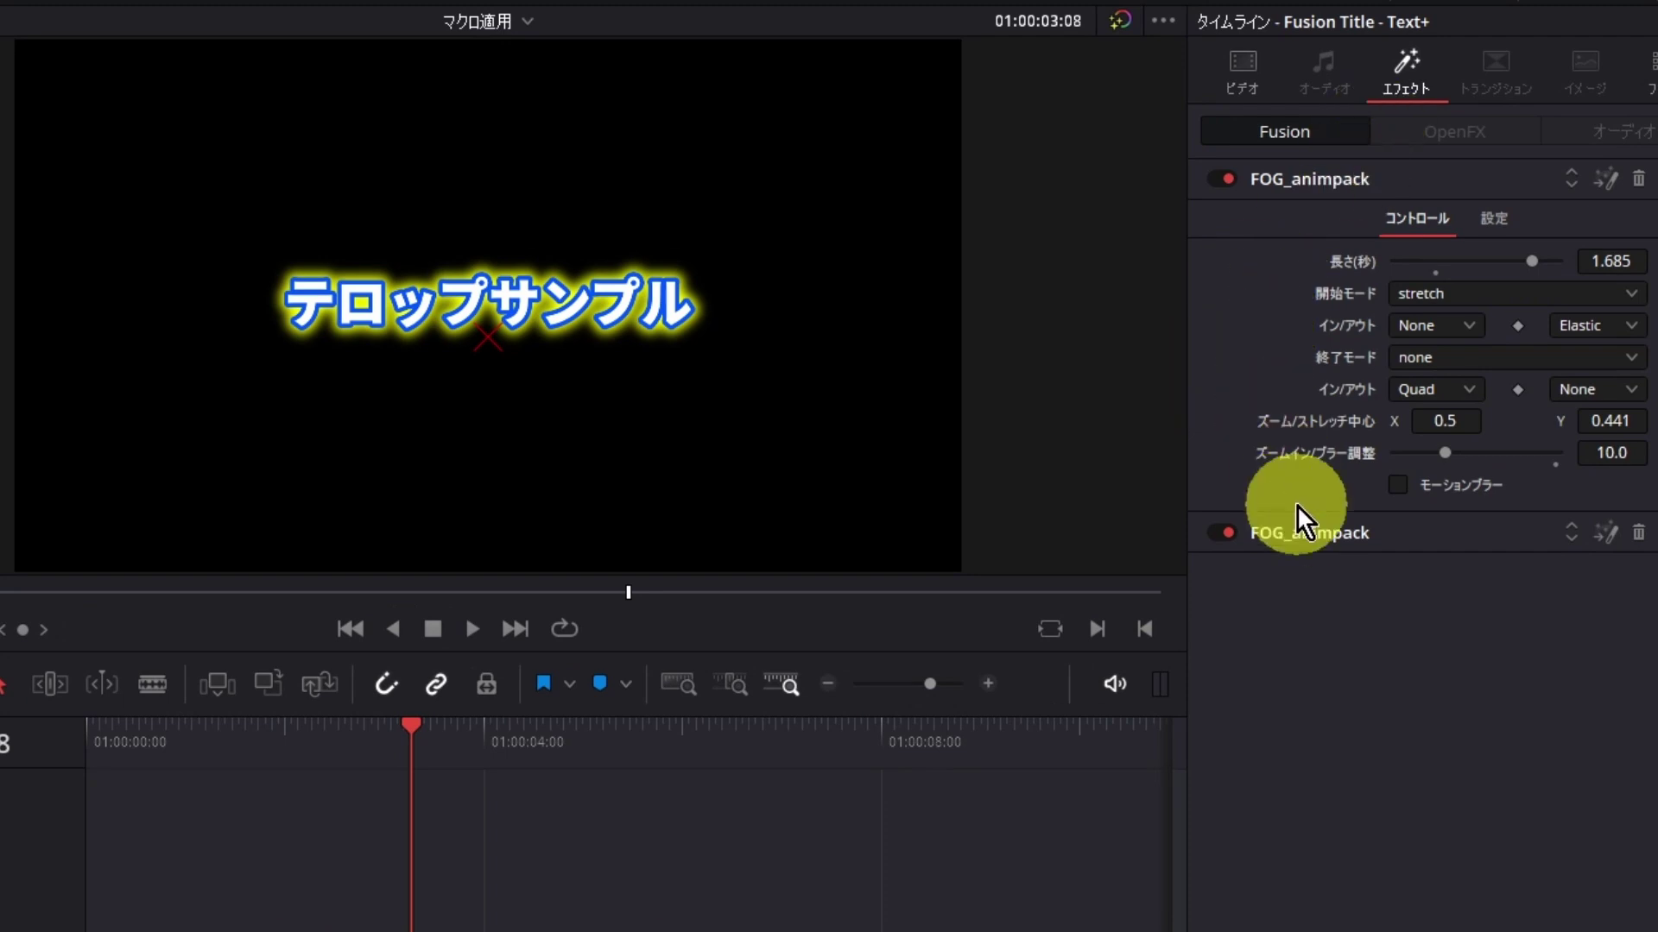
pyautogui.click(1299, 529)
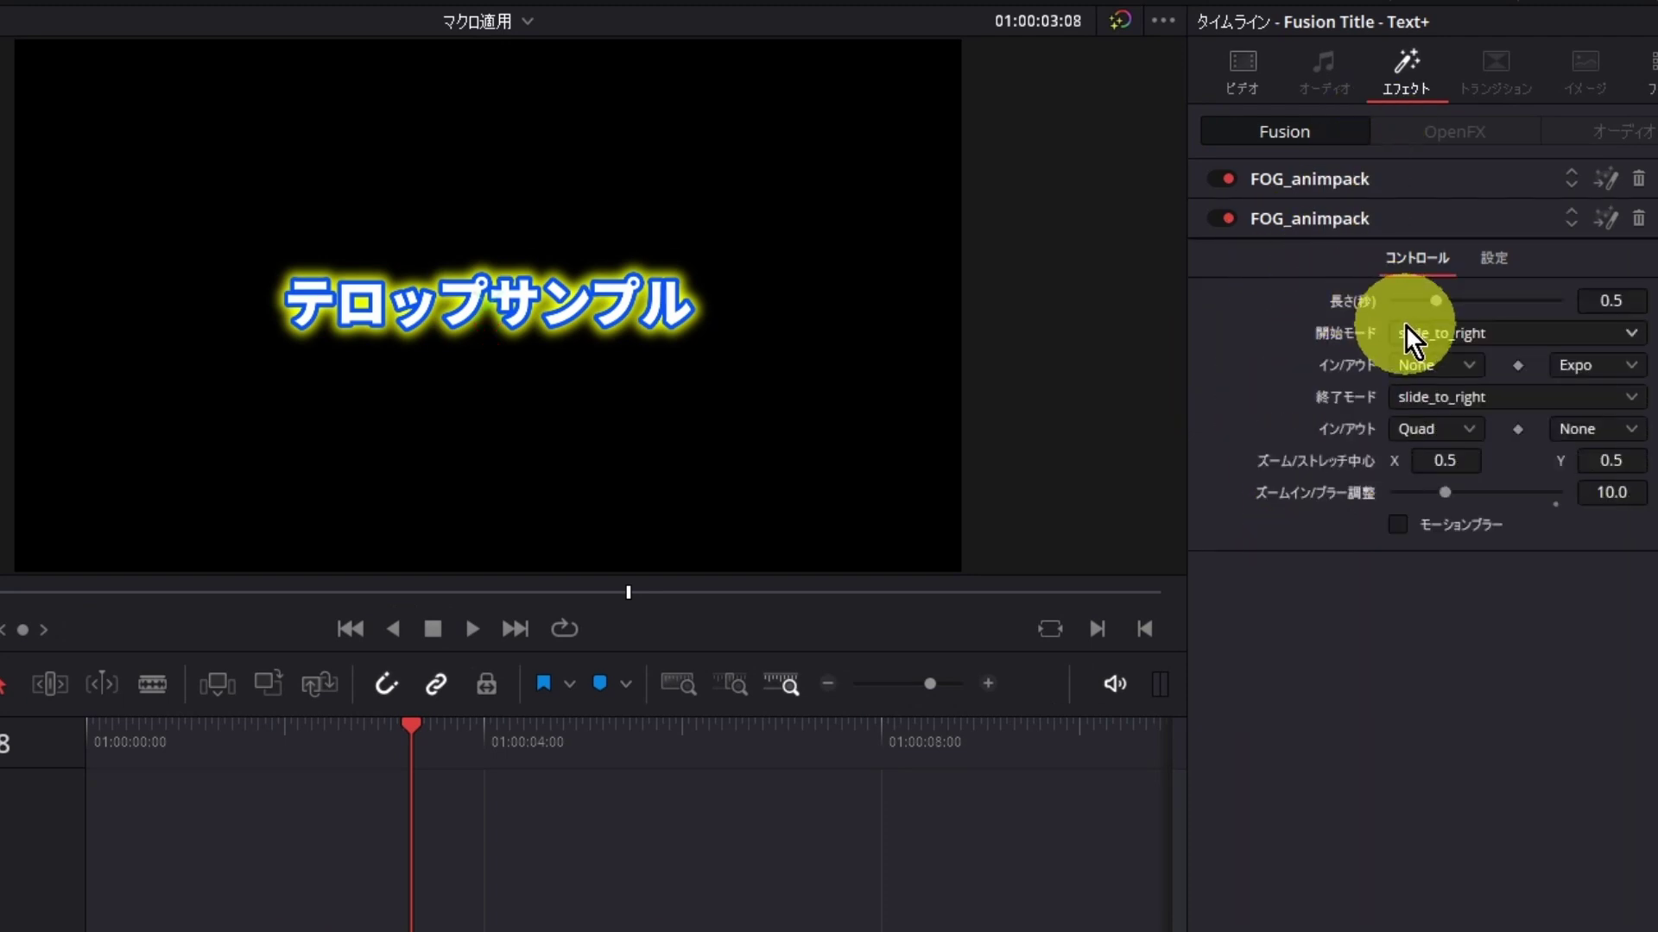
# Give the second FOG_animpack no intro, a slide_down exit and 1.118-second length
pyautogui.click(1405, 325)
pyautogui.click(1449, 373)
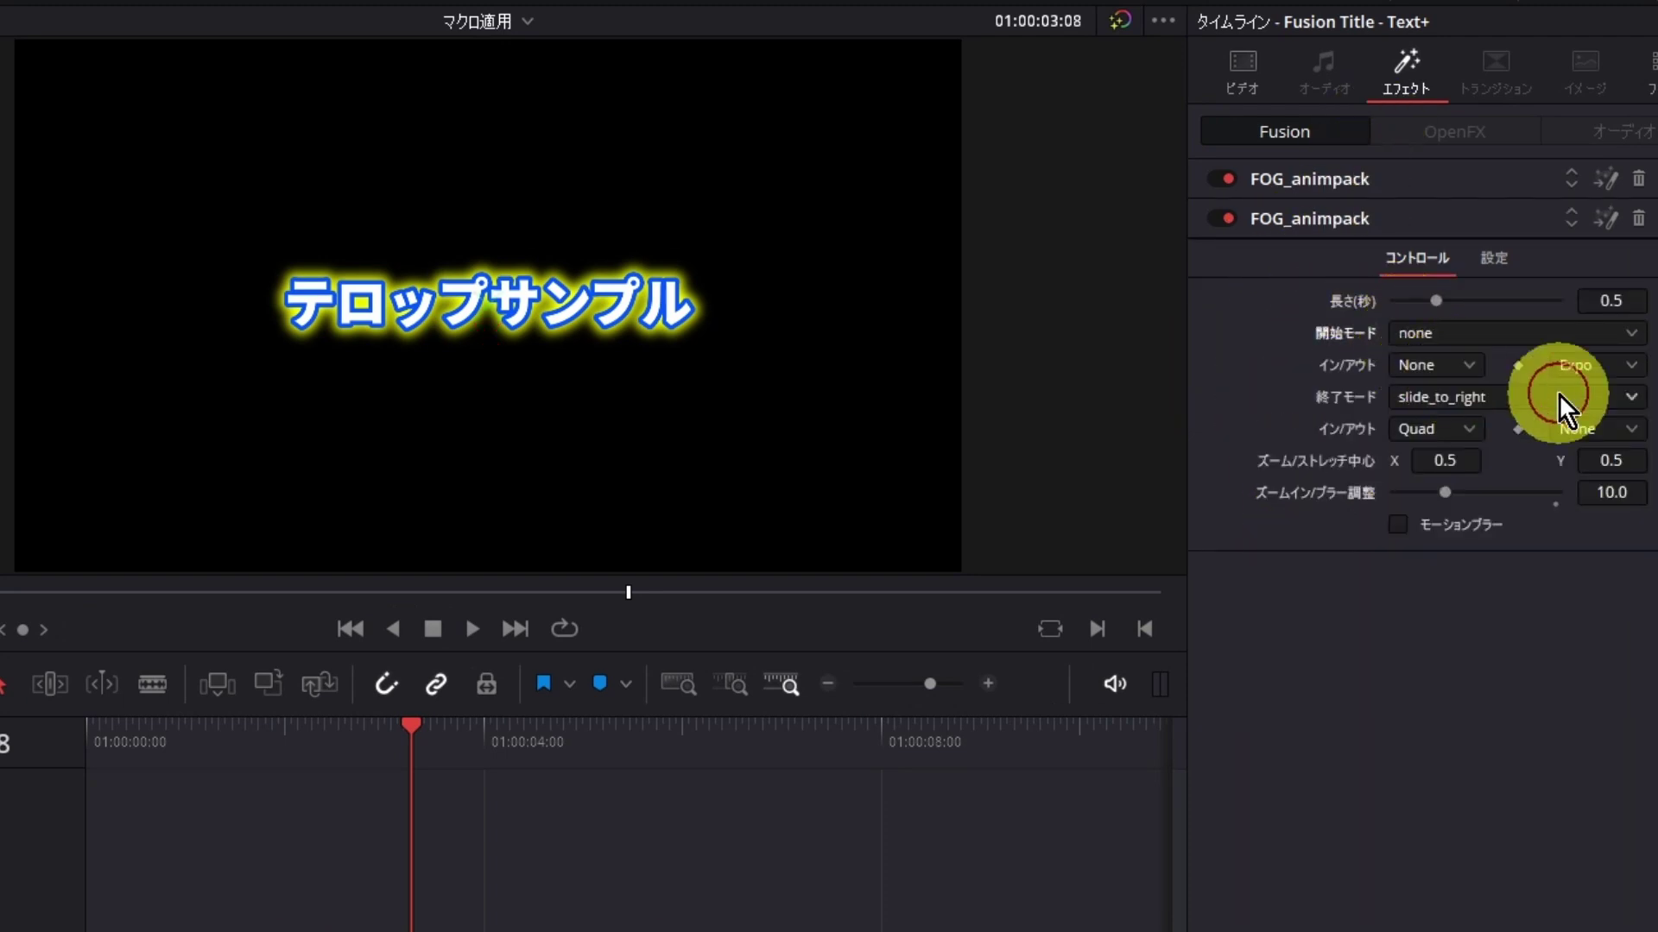
pyautogui.click(1454, 403)
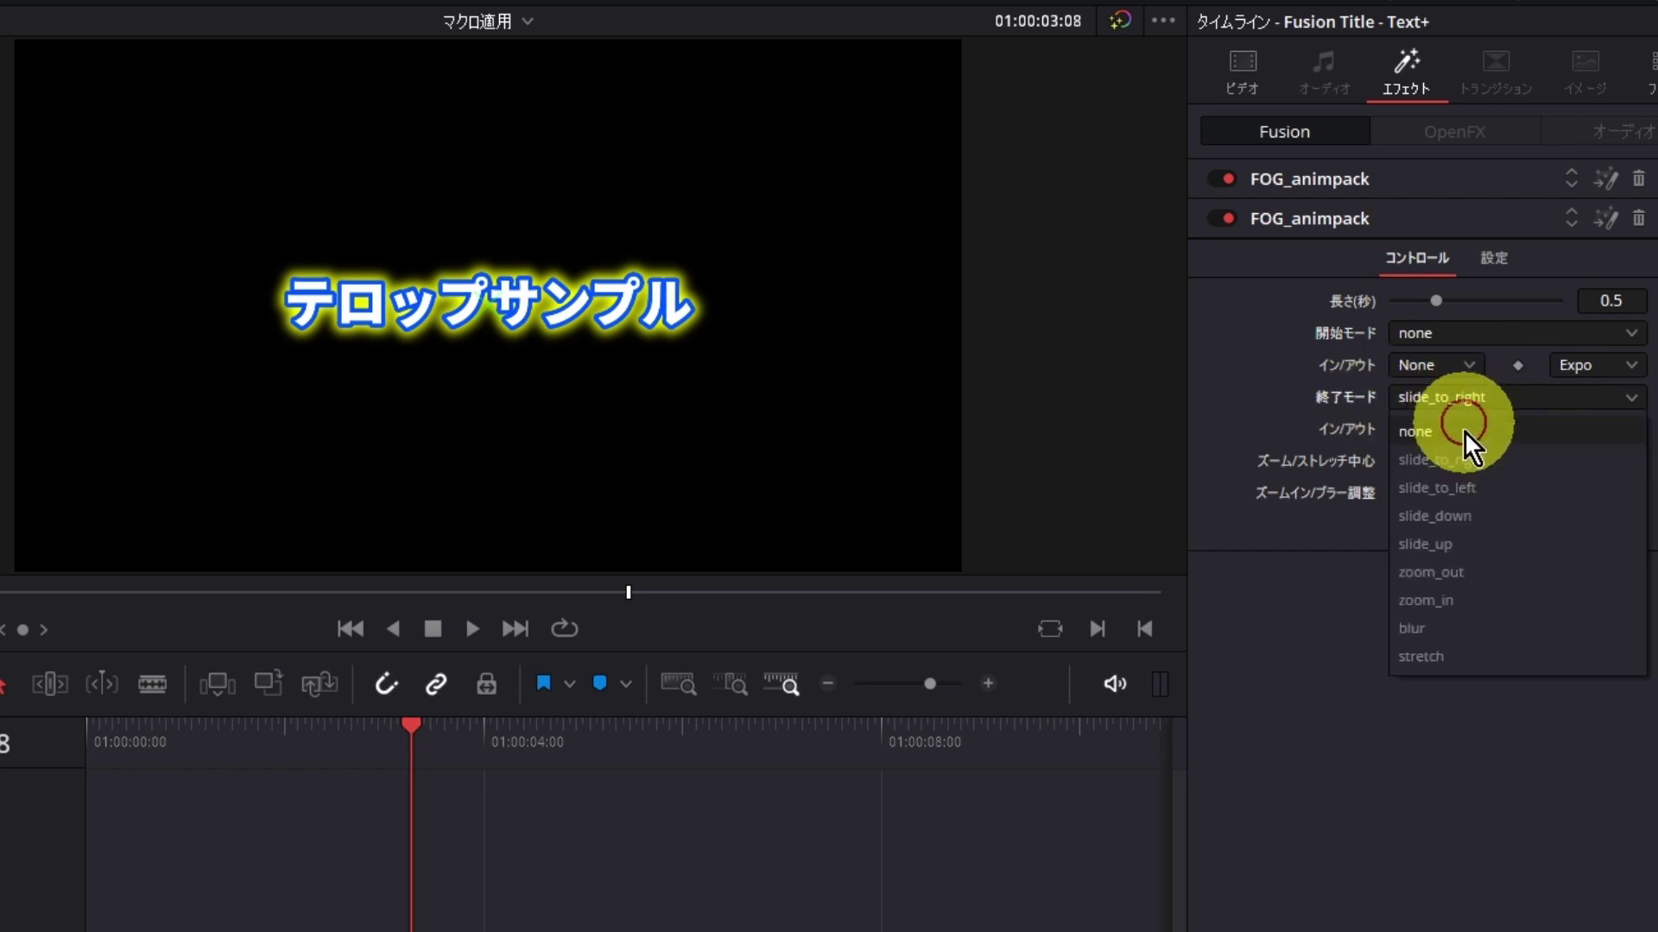
pyautogui.click(1465, 440)
pyautogui.moveTo(1431, 301); pyautogui.dragTo(1487, 302)
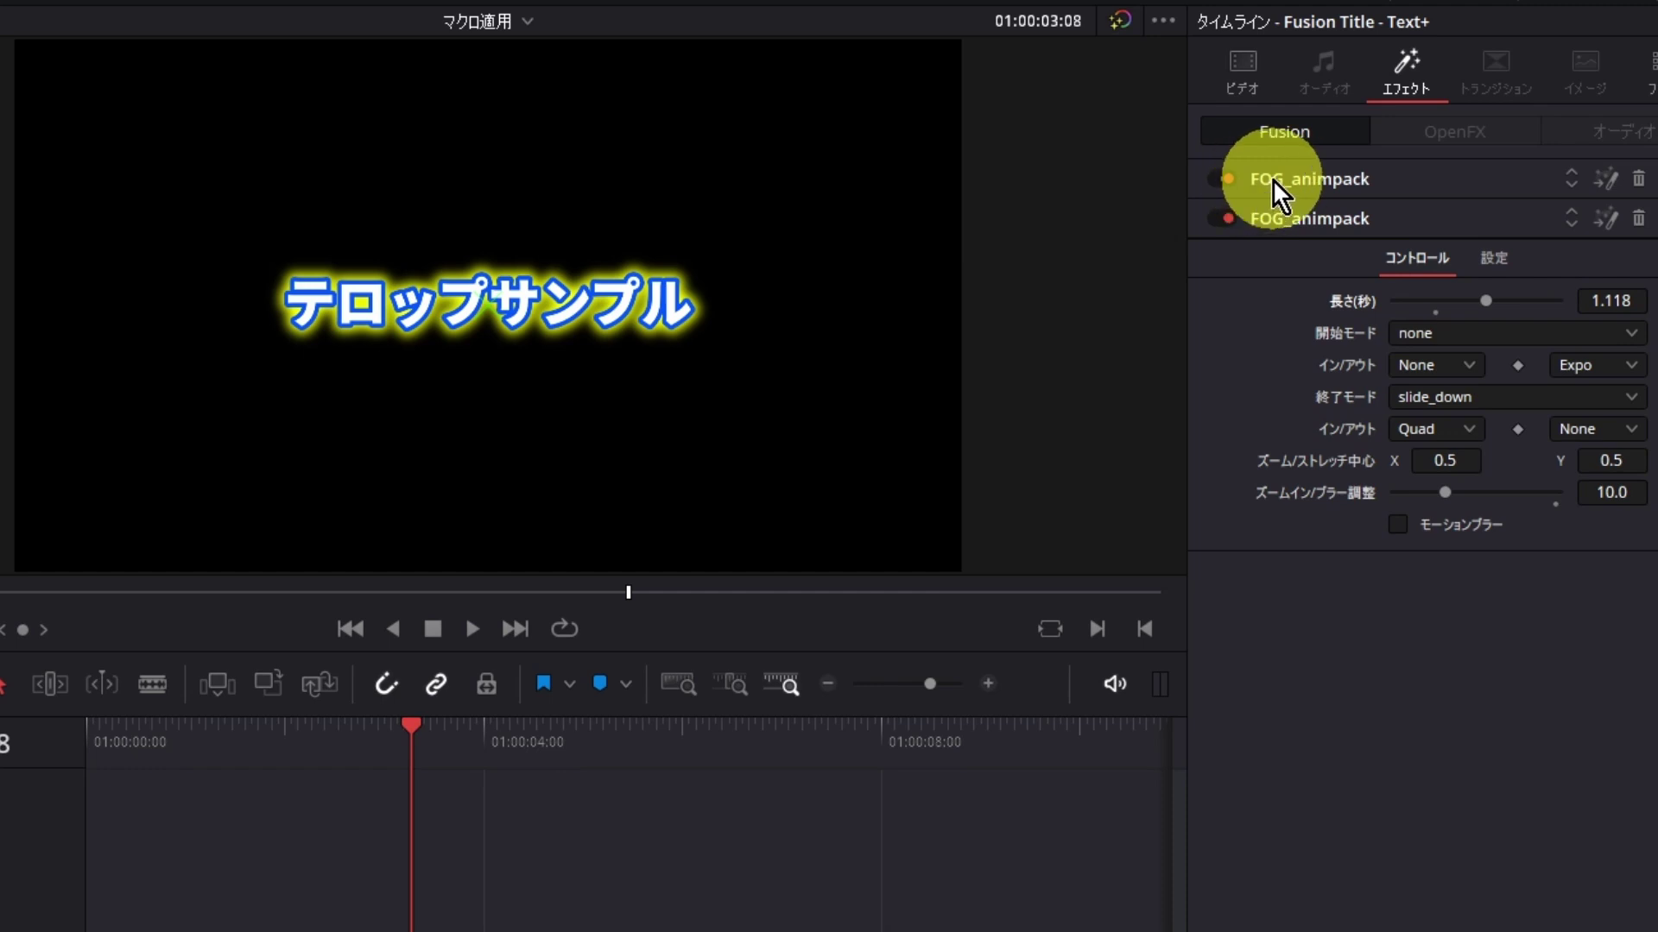
# Play the title from its start to preview both animations
pyautogui.click(320, 745)
pyautogui.press('space')
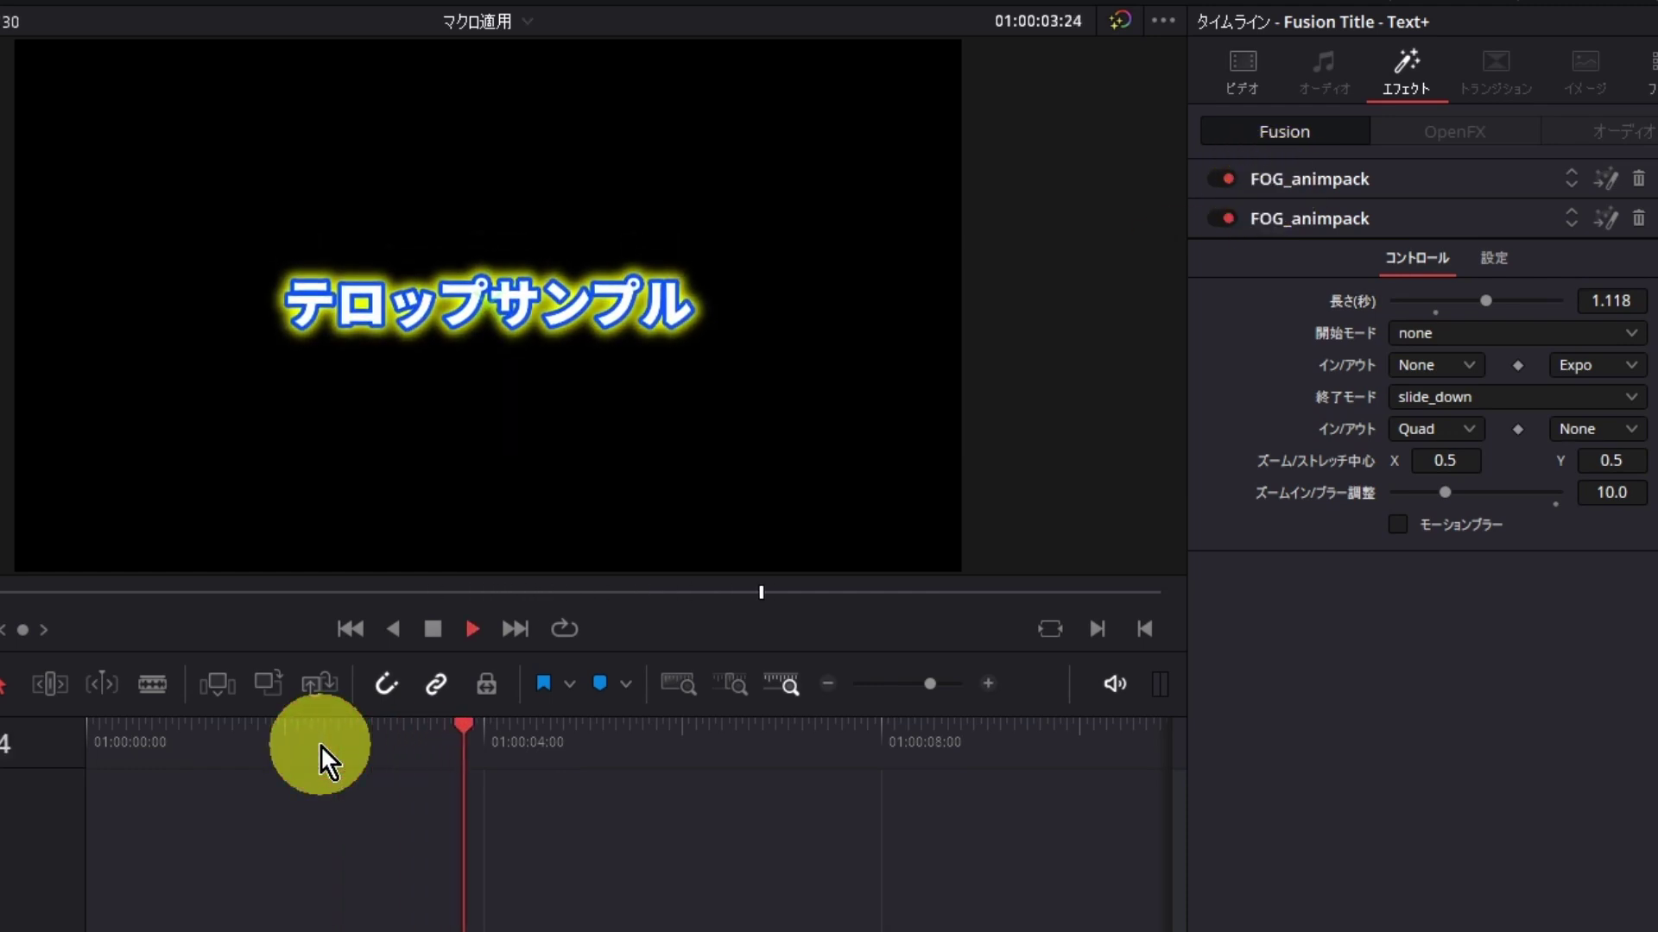
pyautogui.press('space')
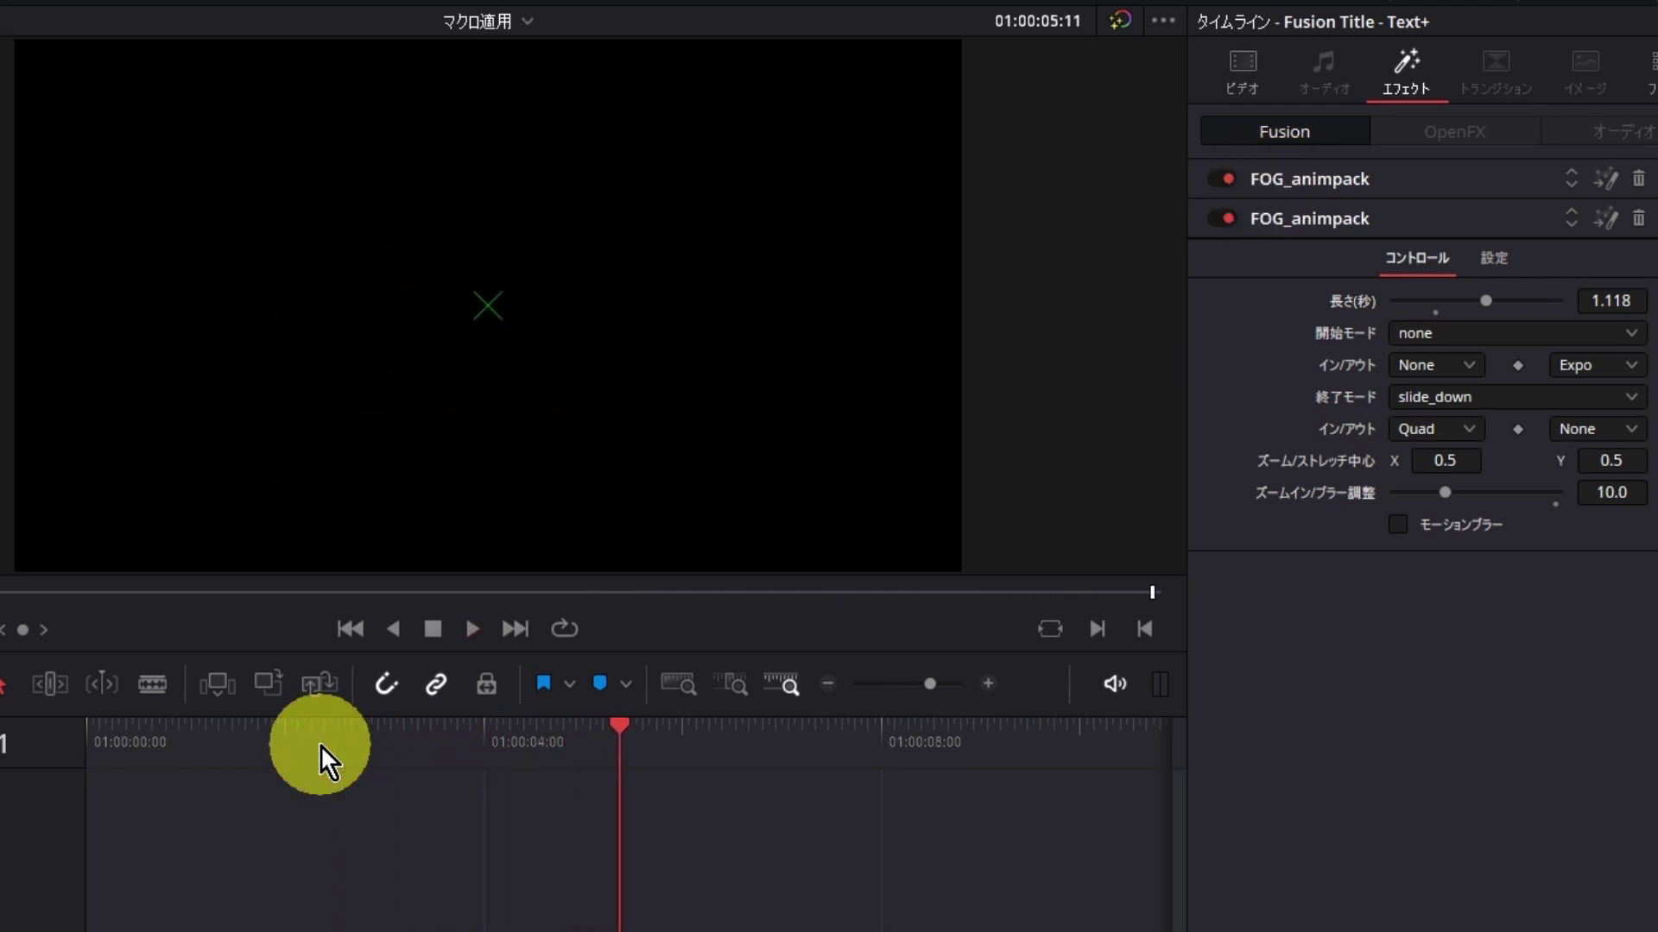
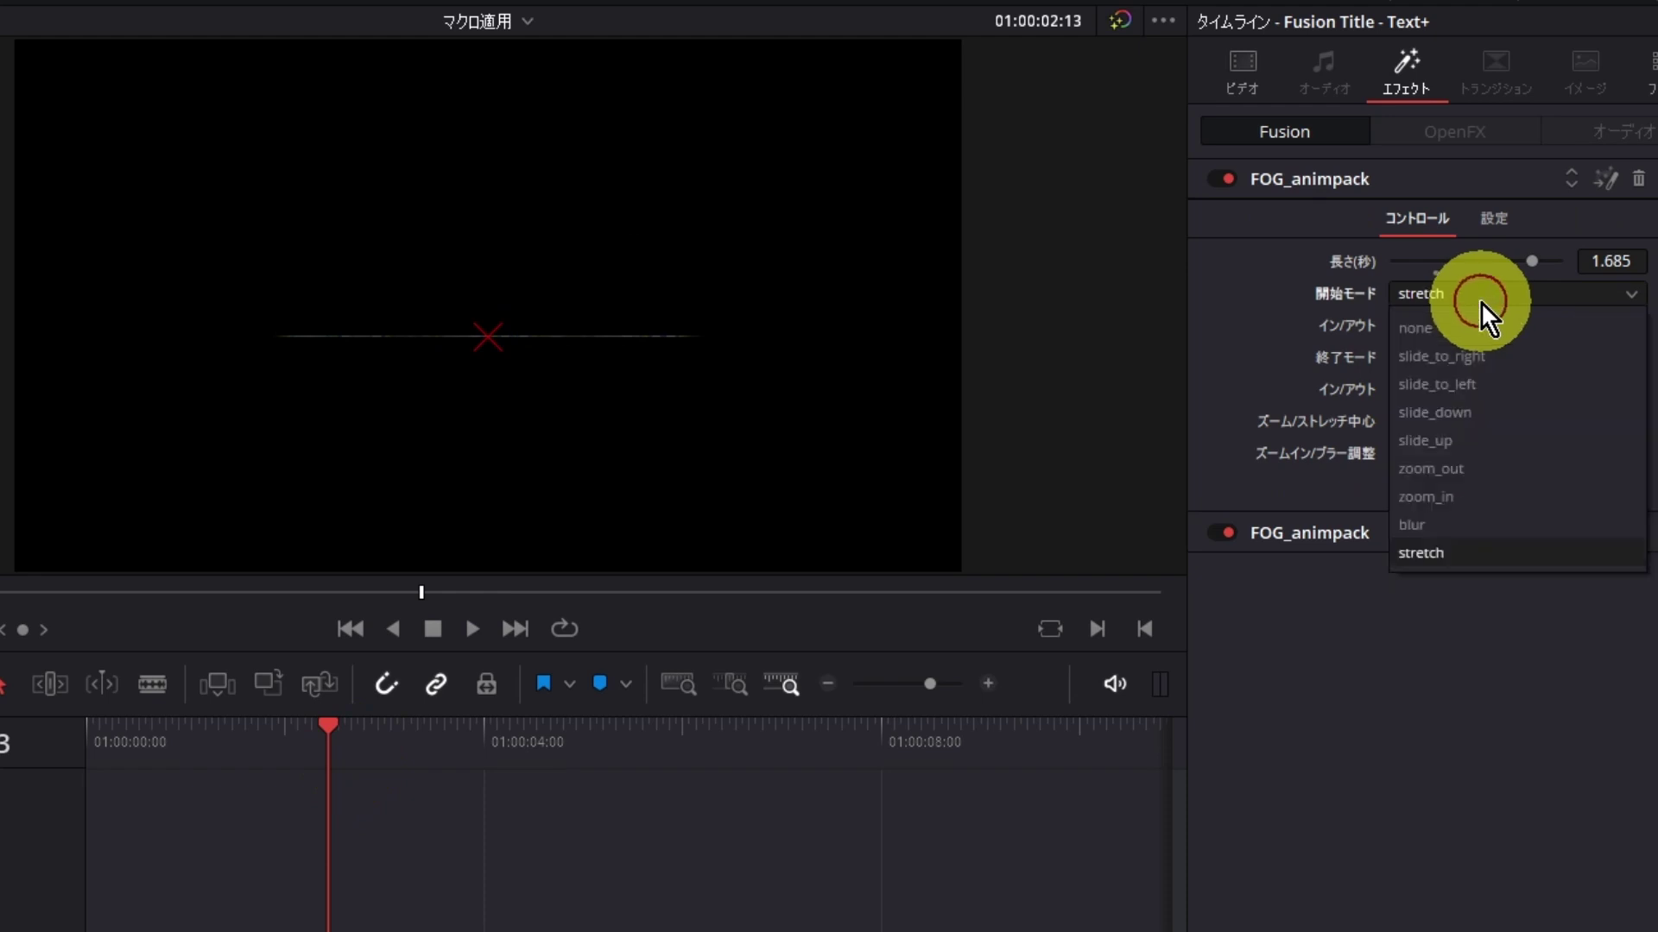
# Set the first FOG_animpack to slide_to_right with a 1.5 s length
pyautogui.click(1552, 354)
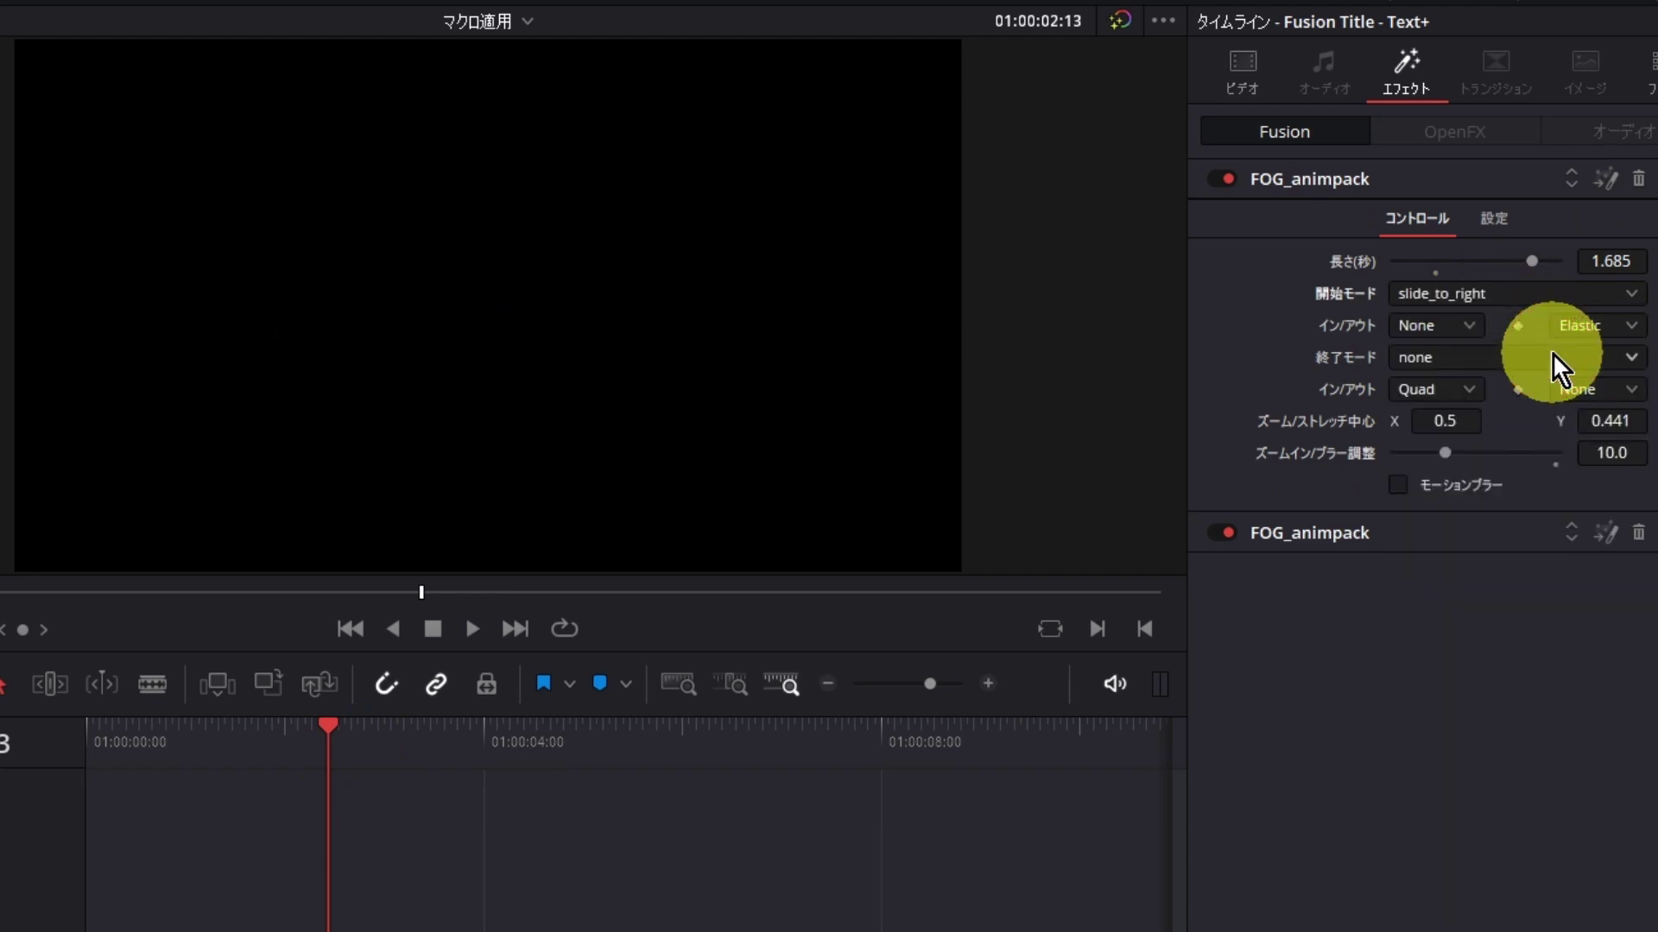
pyautogui.write('1')
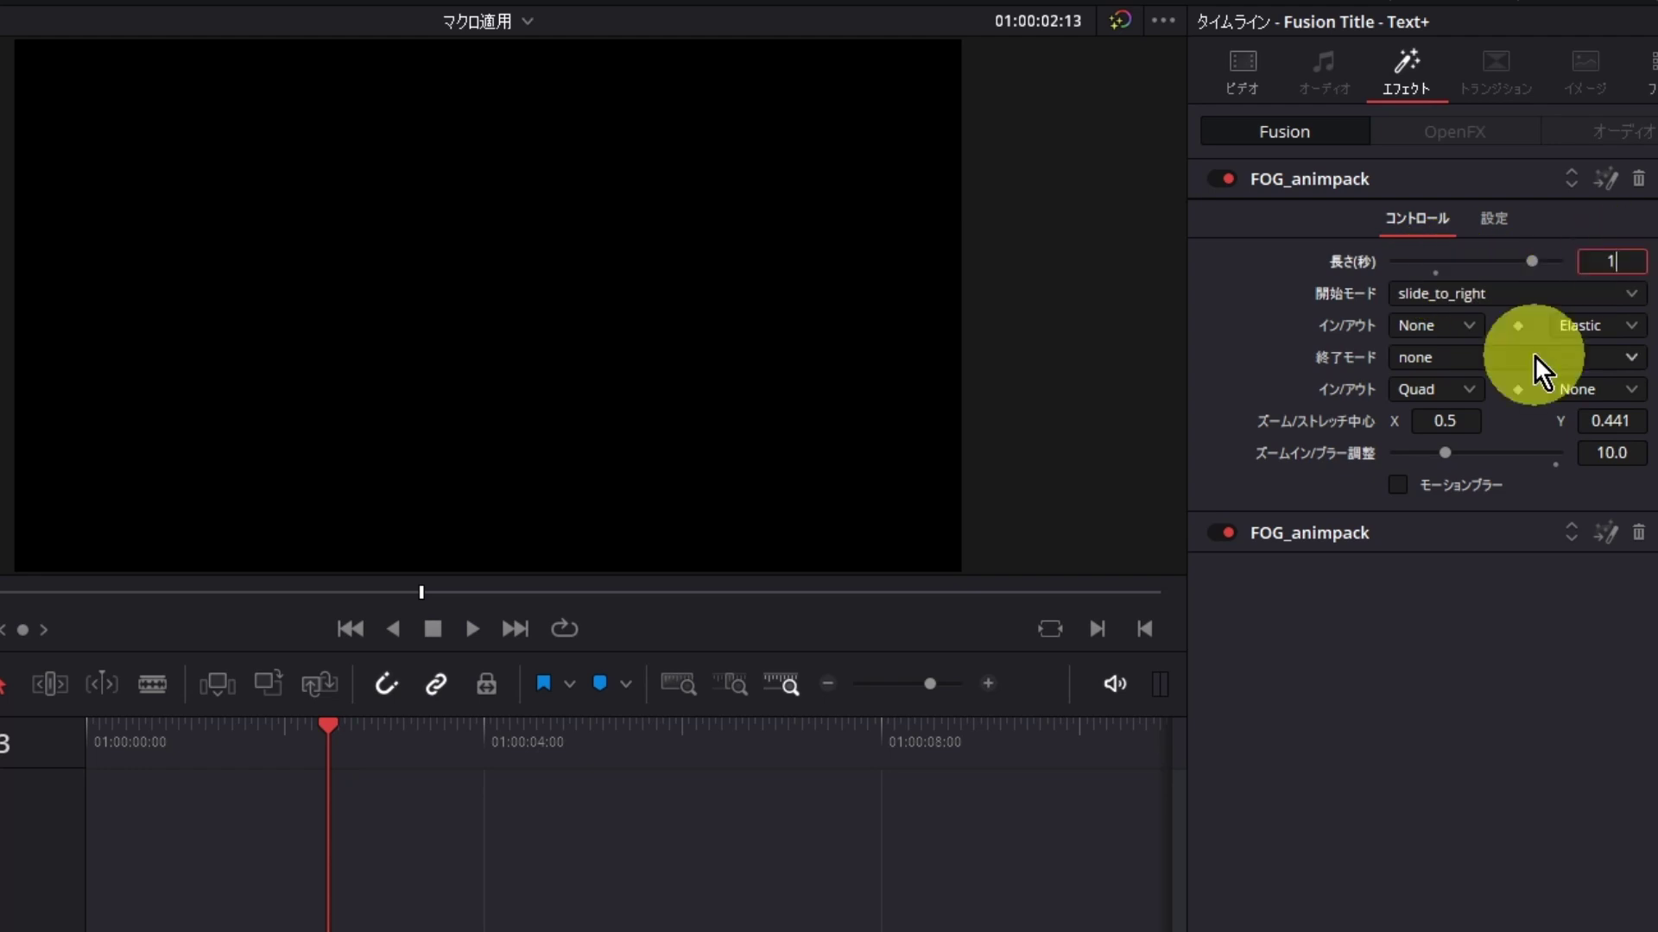
pyautogui.write('.118')
pyautogui.press('Tab')
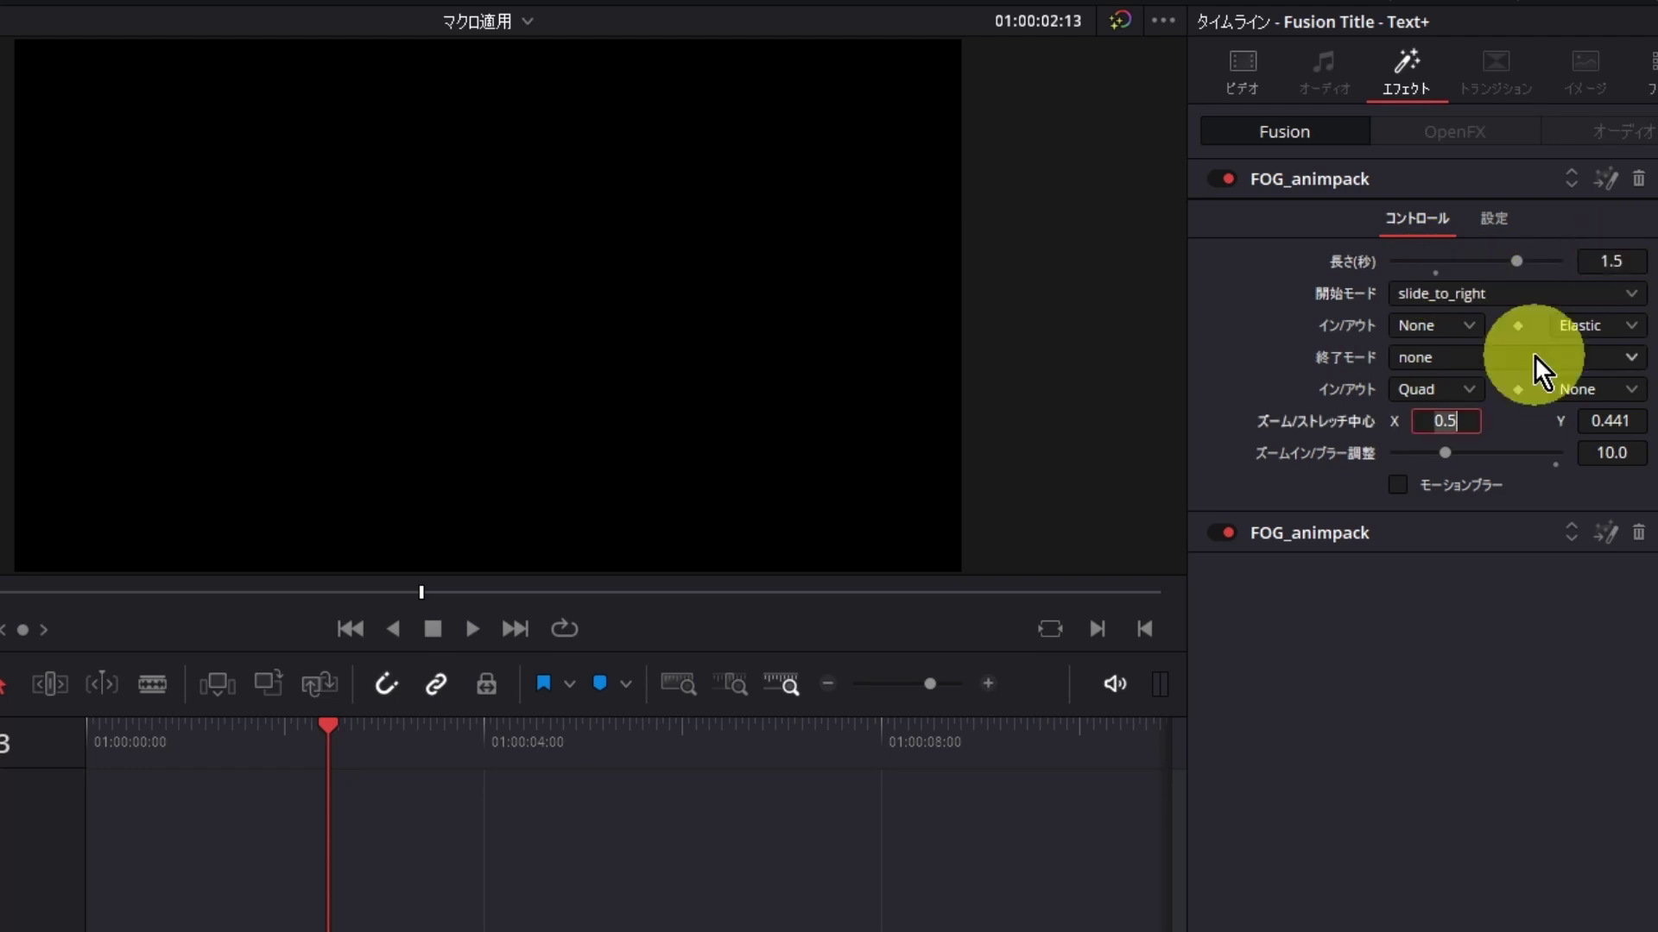
# Set the second FOG_animpack's start mode to slide_down with a 1.5 s length
pyautogui.click(1354, 535)
pyautogui.click(1447, 336)
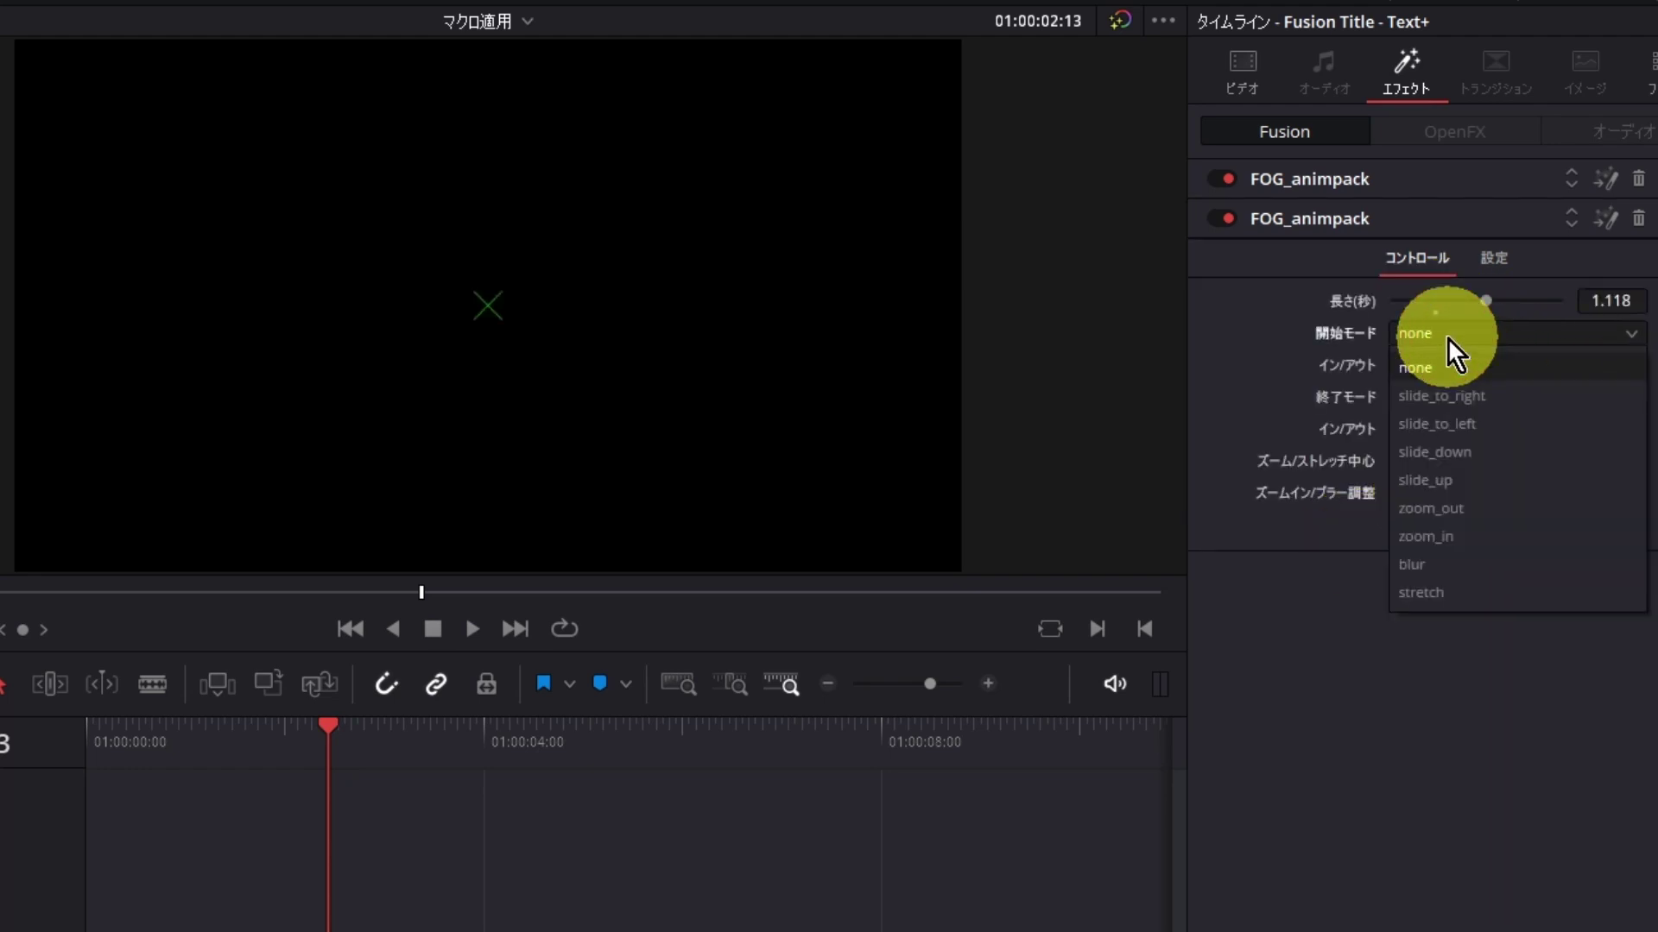
pyautogui.click(1487, 448)
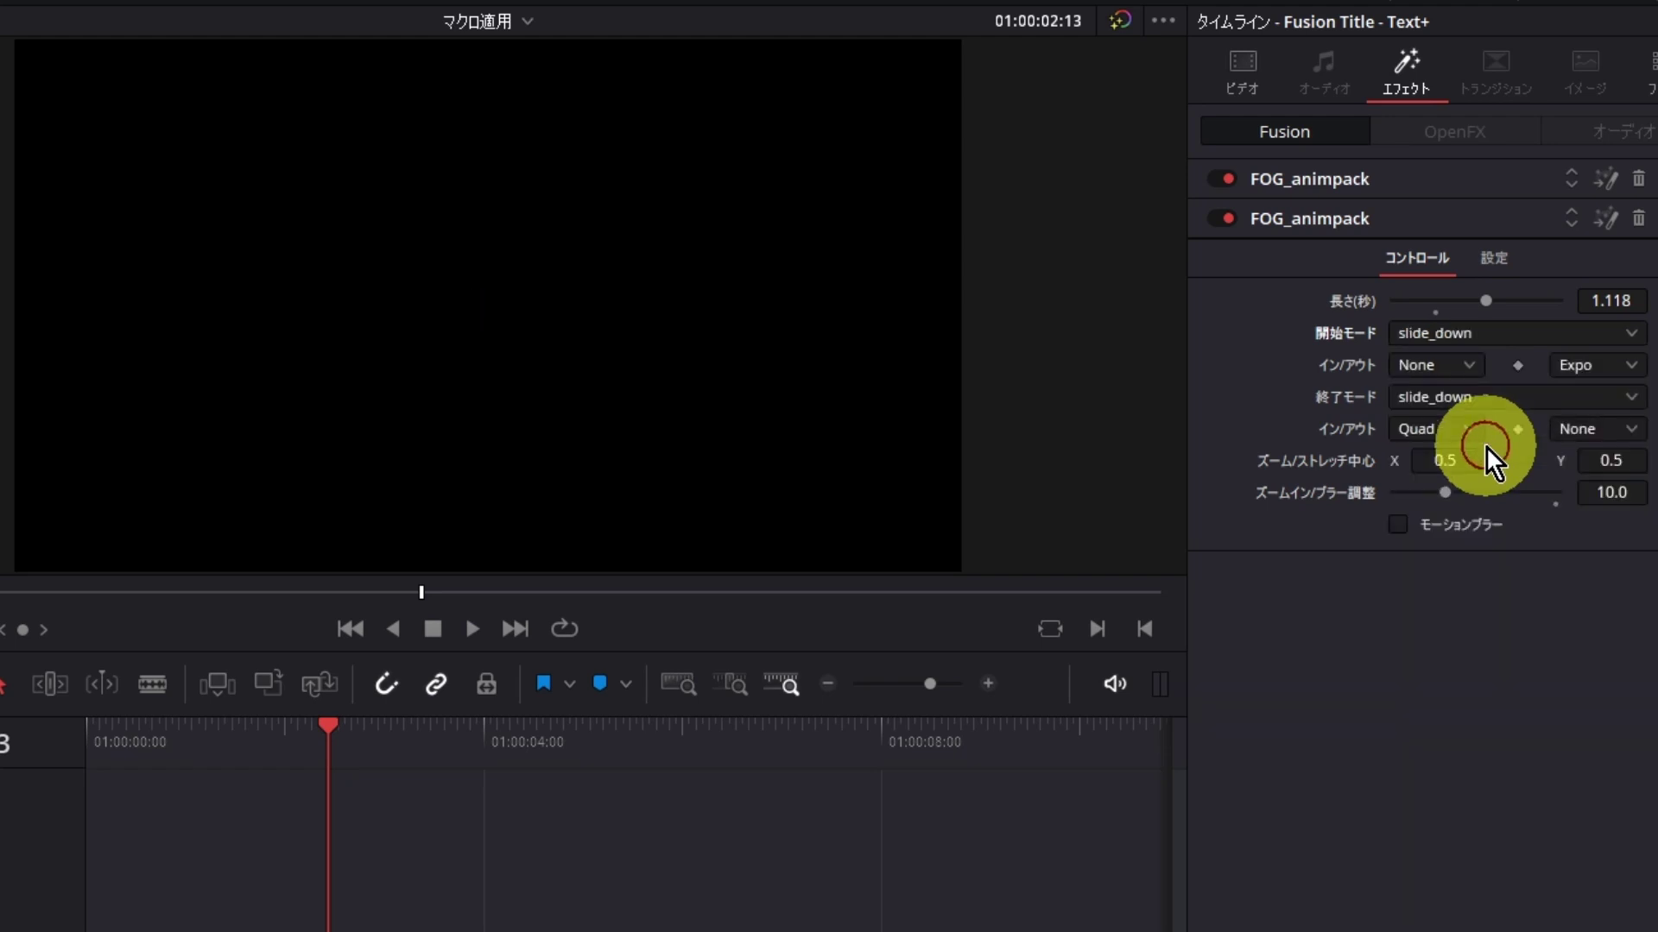
pyautogui.click(1632, 302)
pyautogui.press('BackSpace')
pyautogui.press('BackSpace')
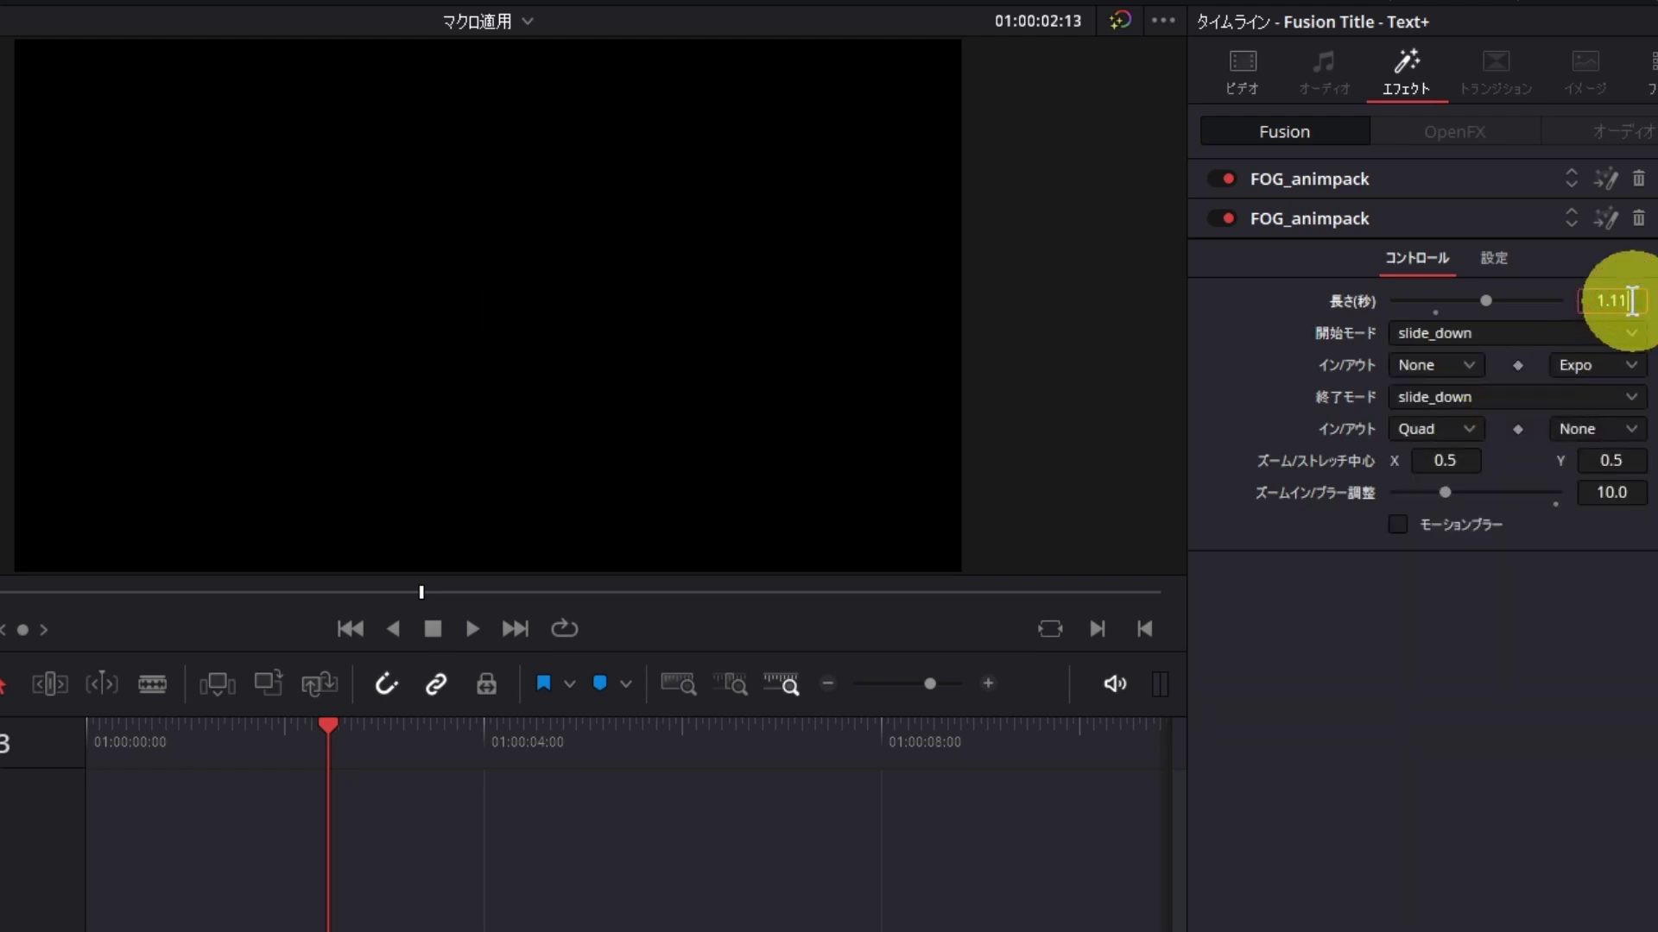
pyautogui.press('BackSpace')
pyautogui.write('5')
pyautogui.press('Tab')
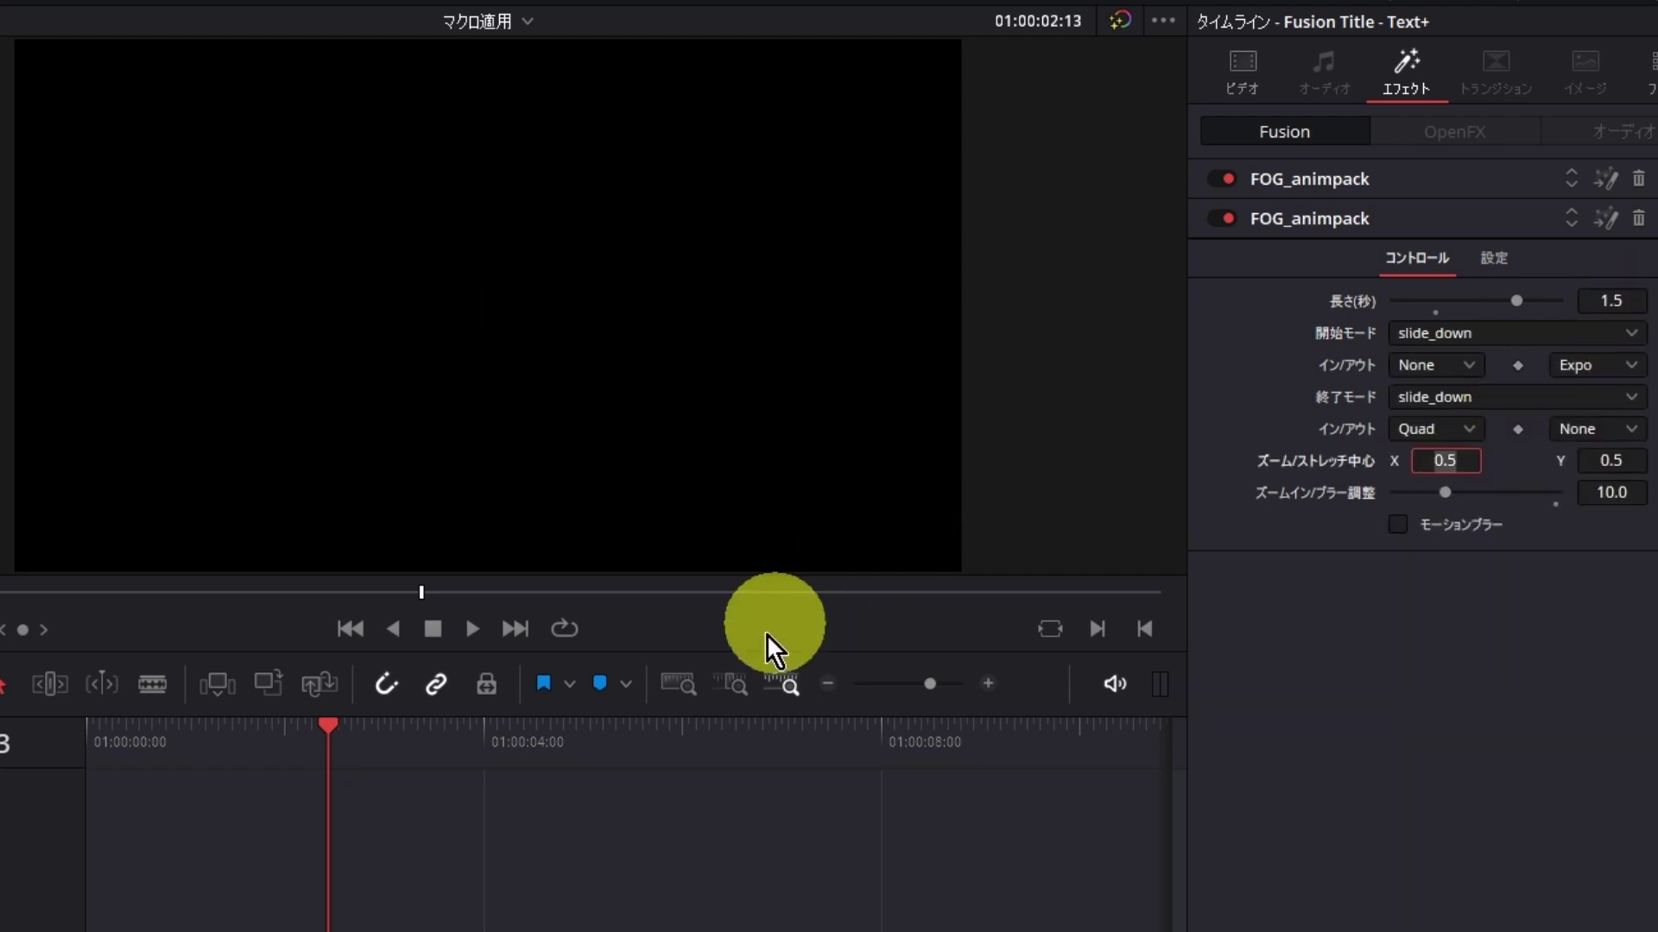
pyautogui.click(412, 812)
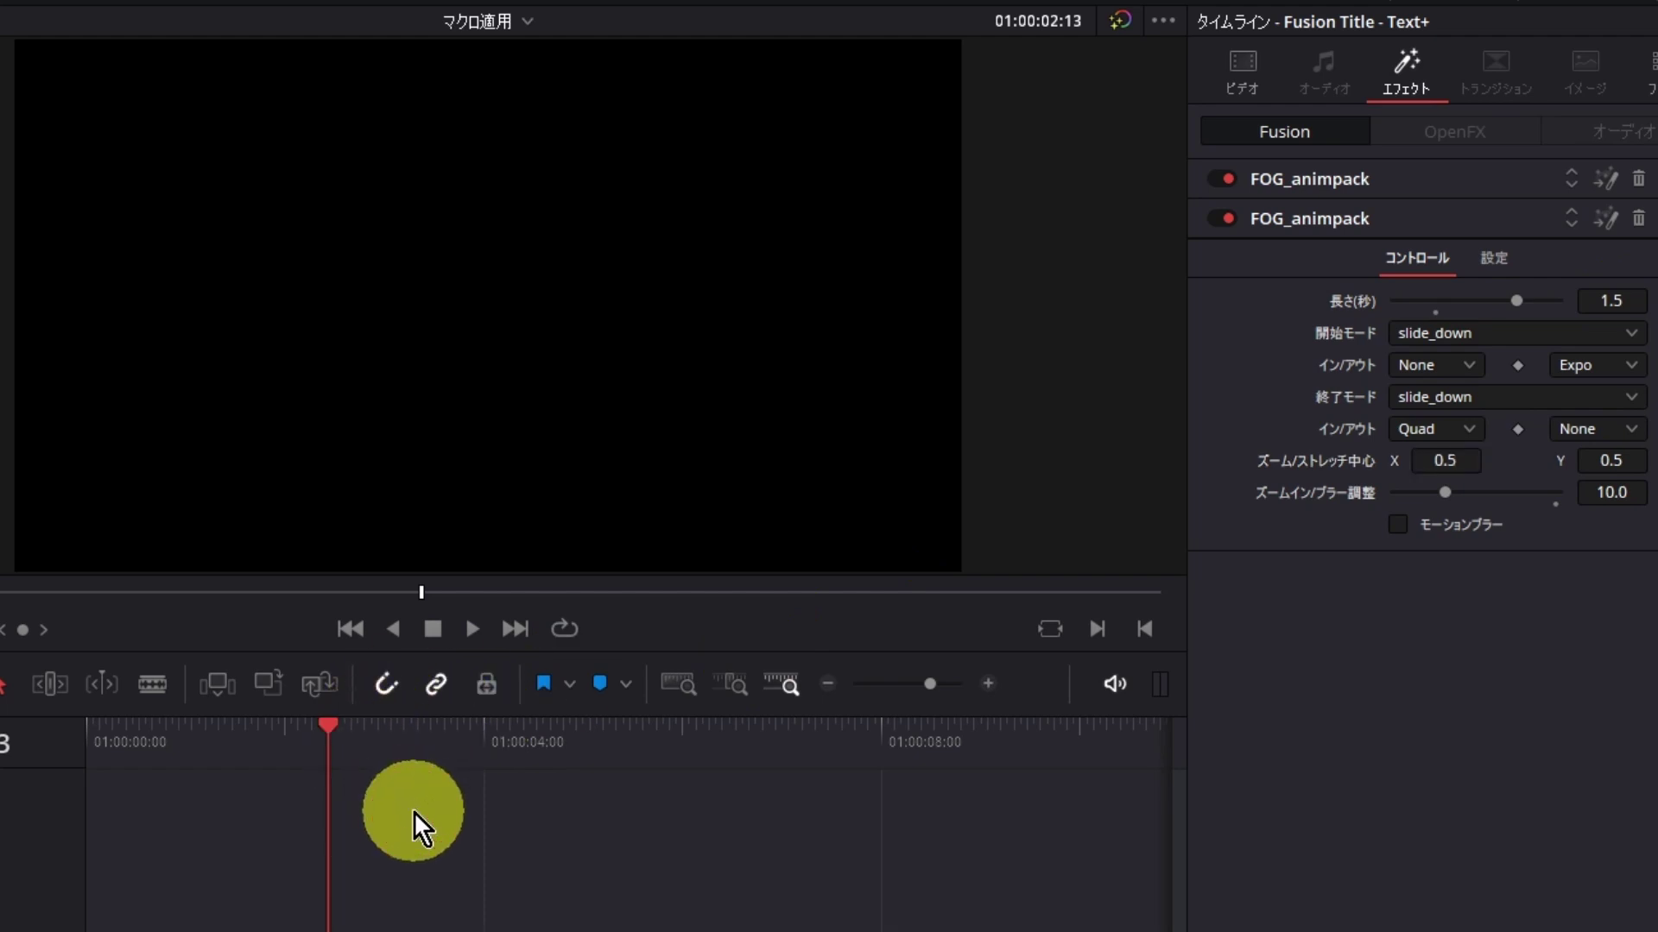
# Play the テロップサンプル title, rewind to 01:00:02:13 and replay its slide-in entrance
pyautogui.press('space')
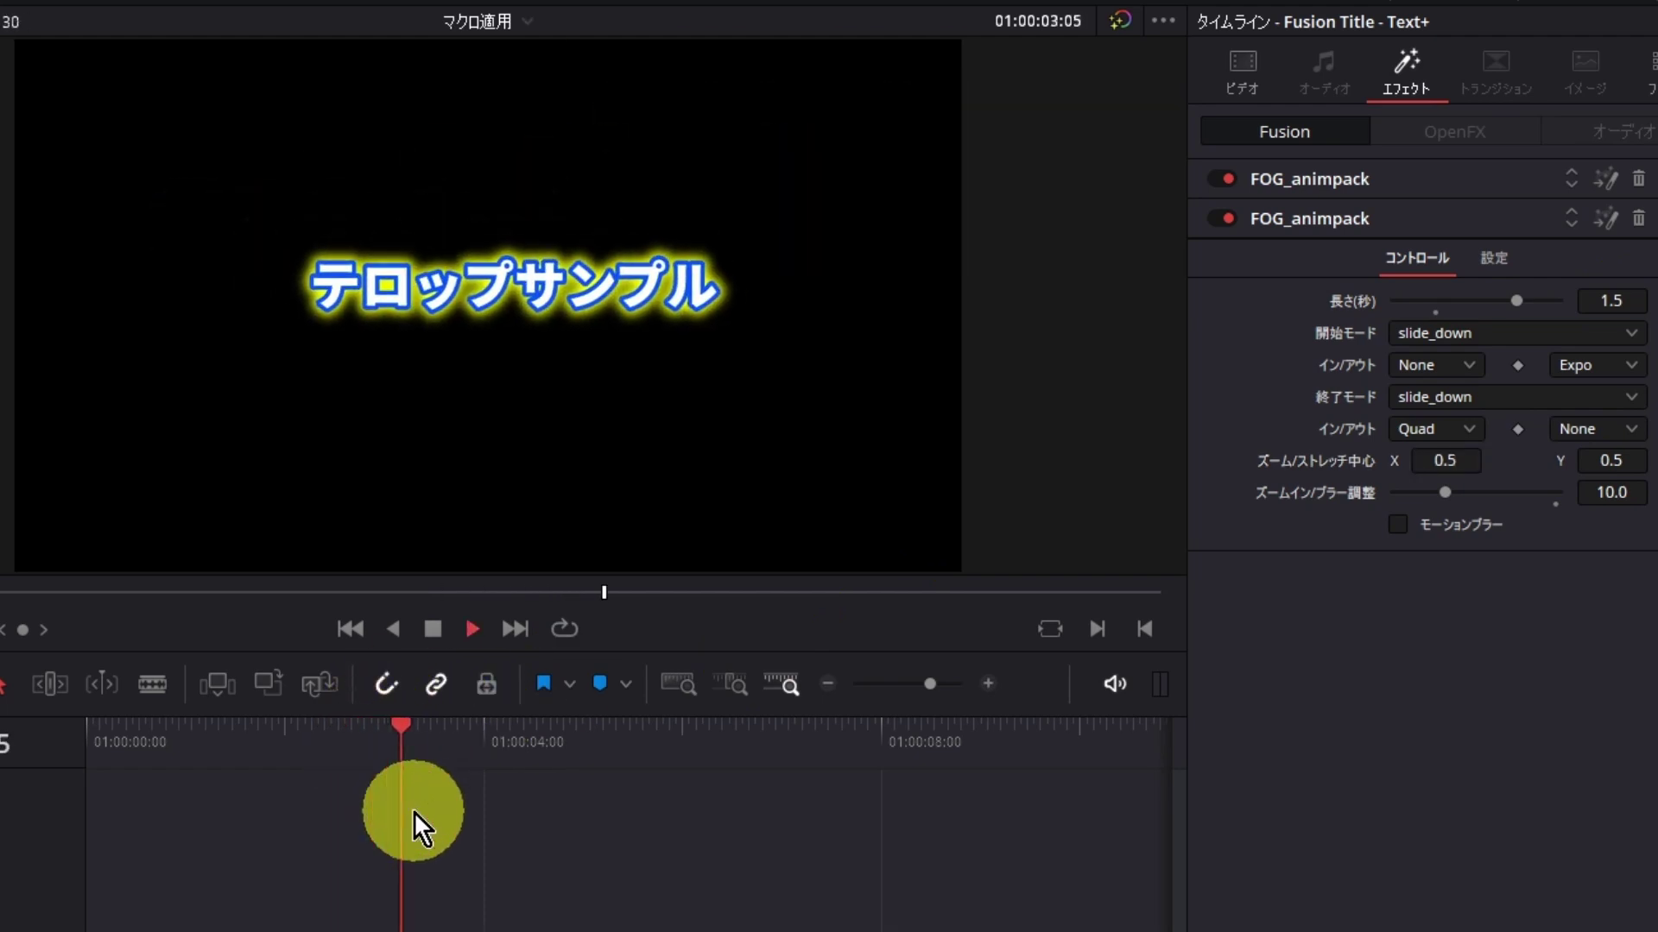
pyautogui.press('space')
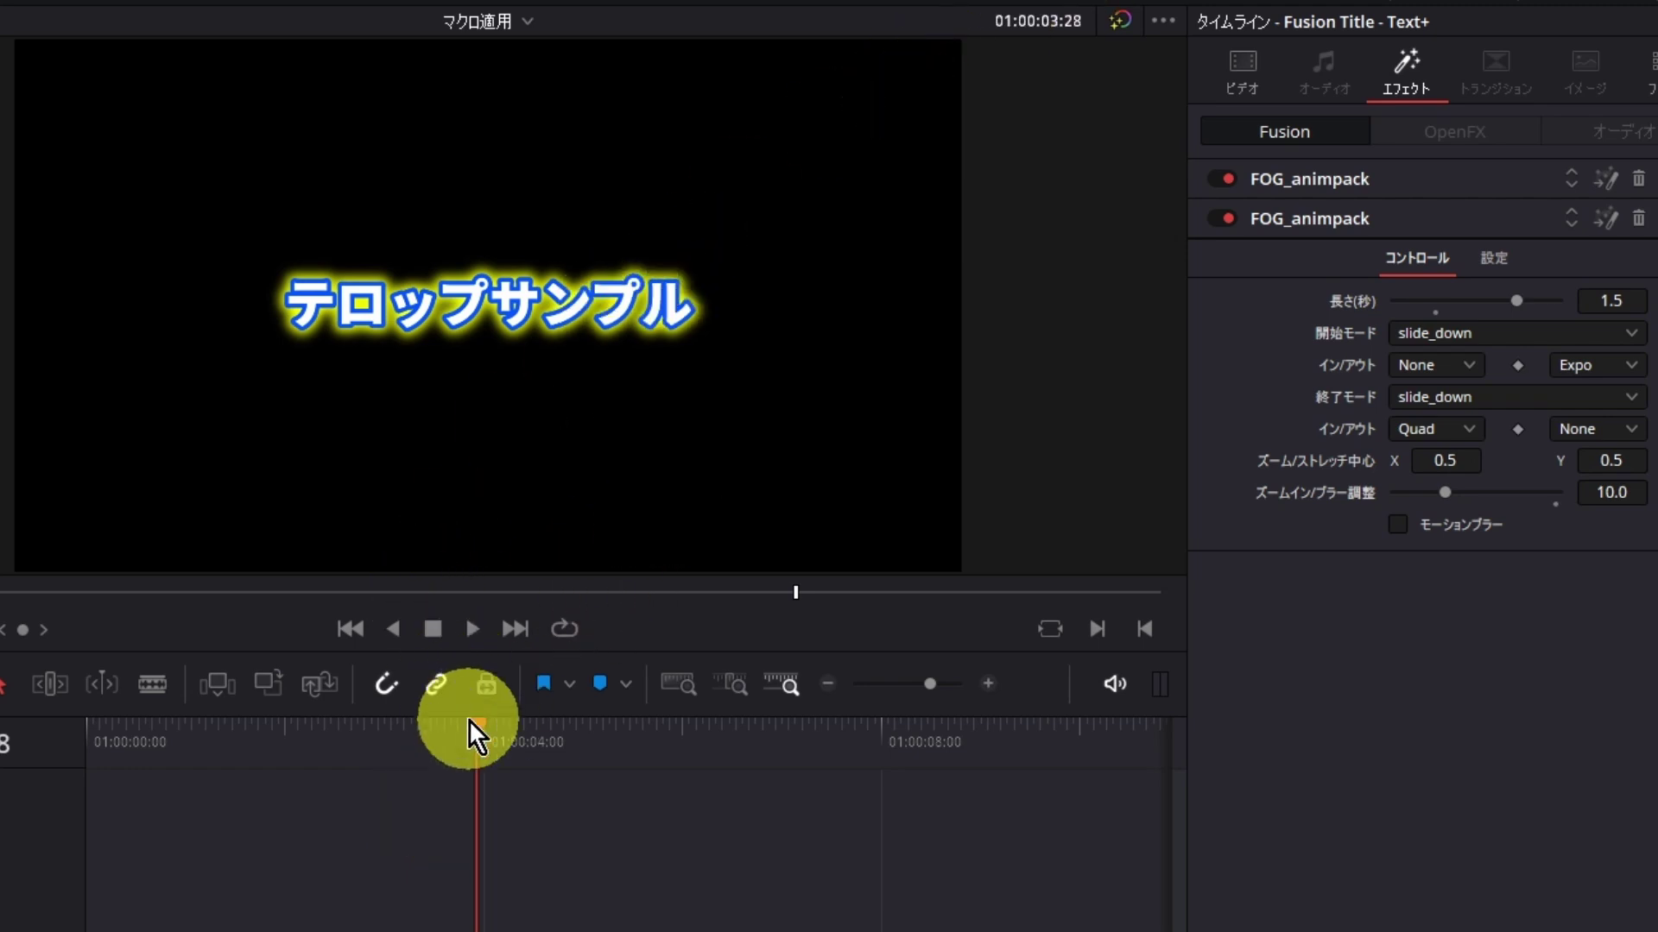
pyautogui.moveTo(469, 720); pyautogui.dragTo(318, 747)
pyautogui.press('space')
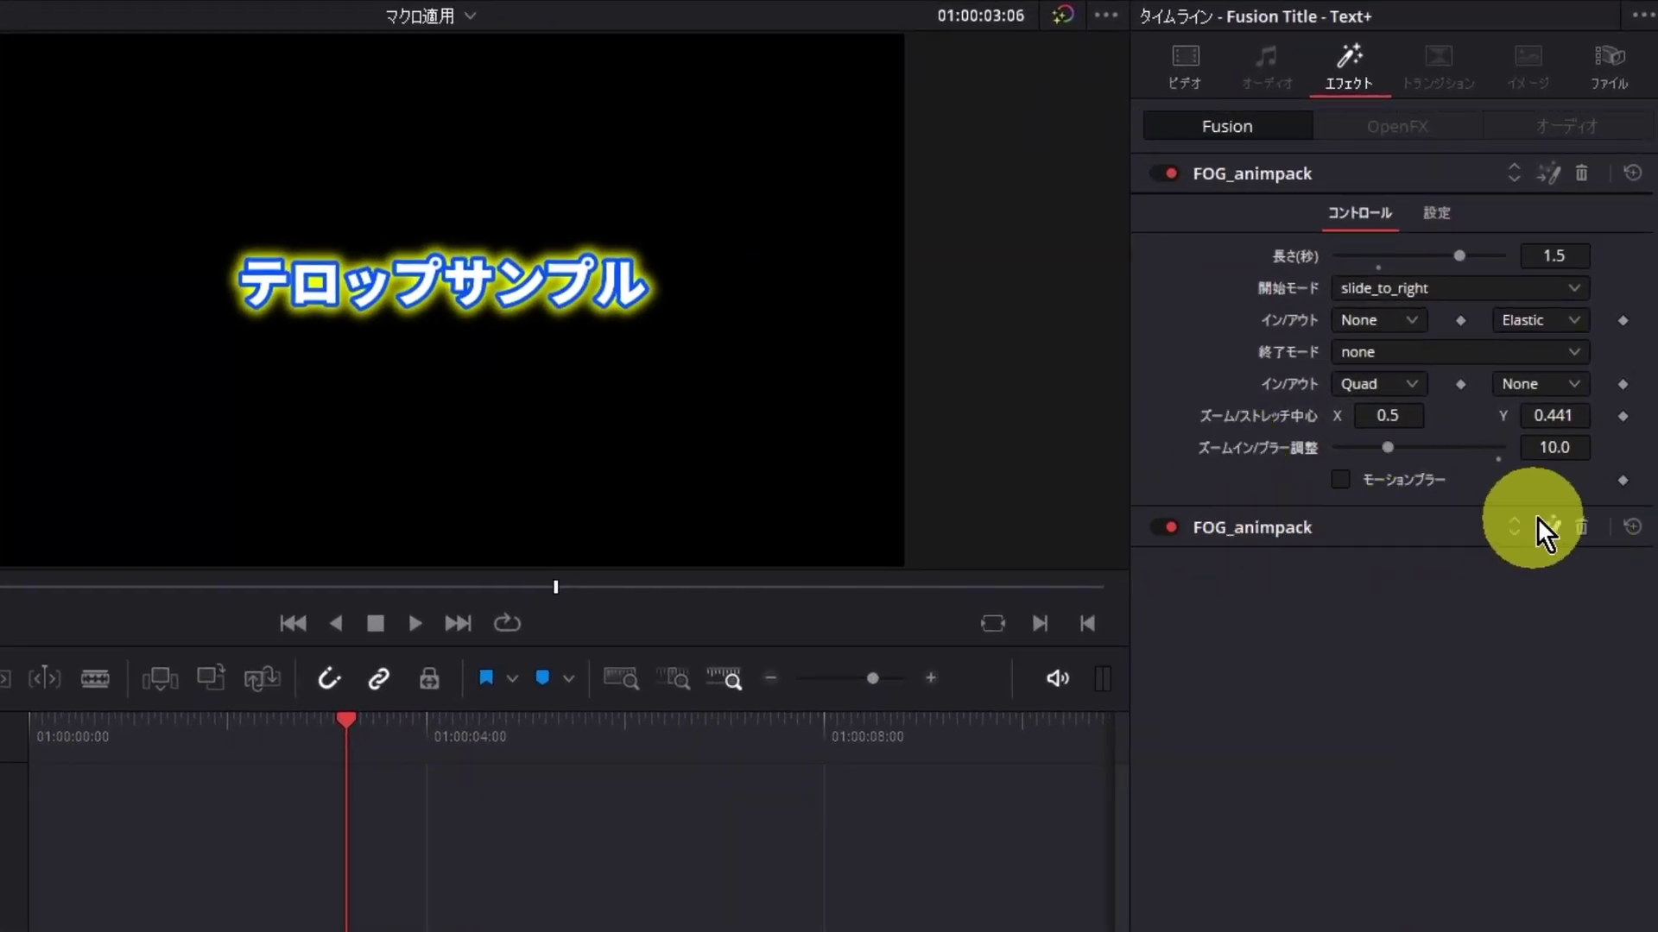
# Delete the second FOG_animpack and switch the first one's start mode to zoom_in
pyautogui.click(1581, 526)
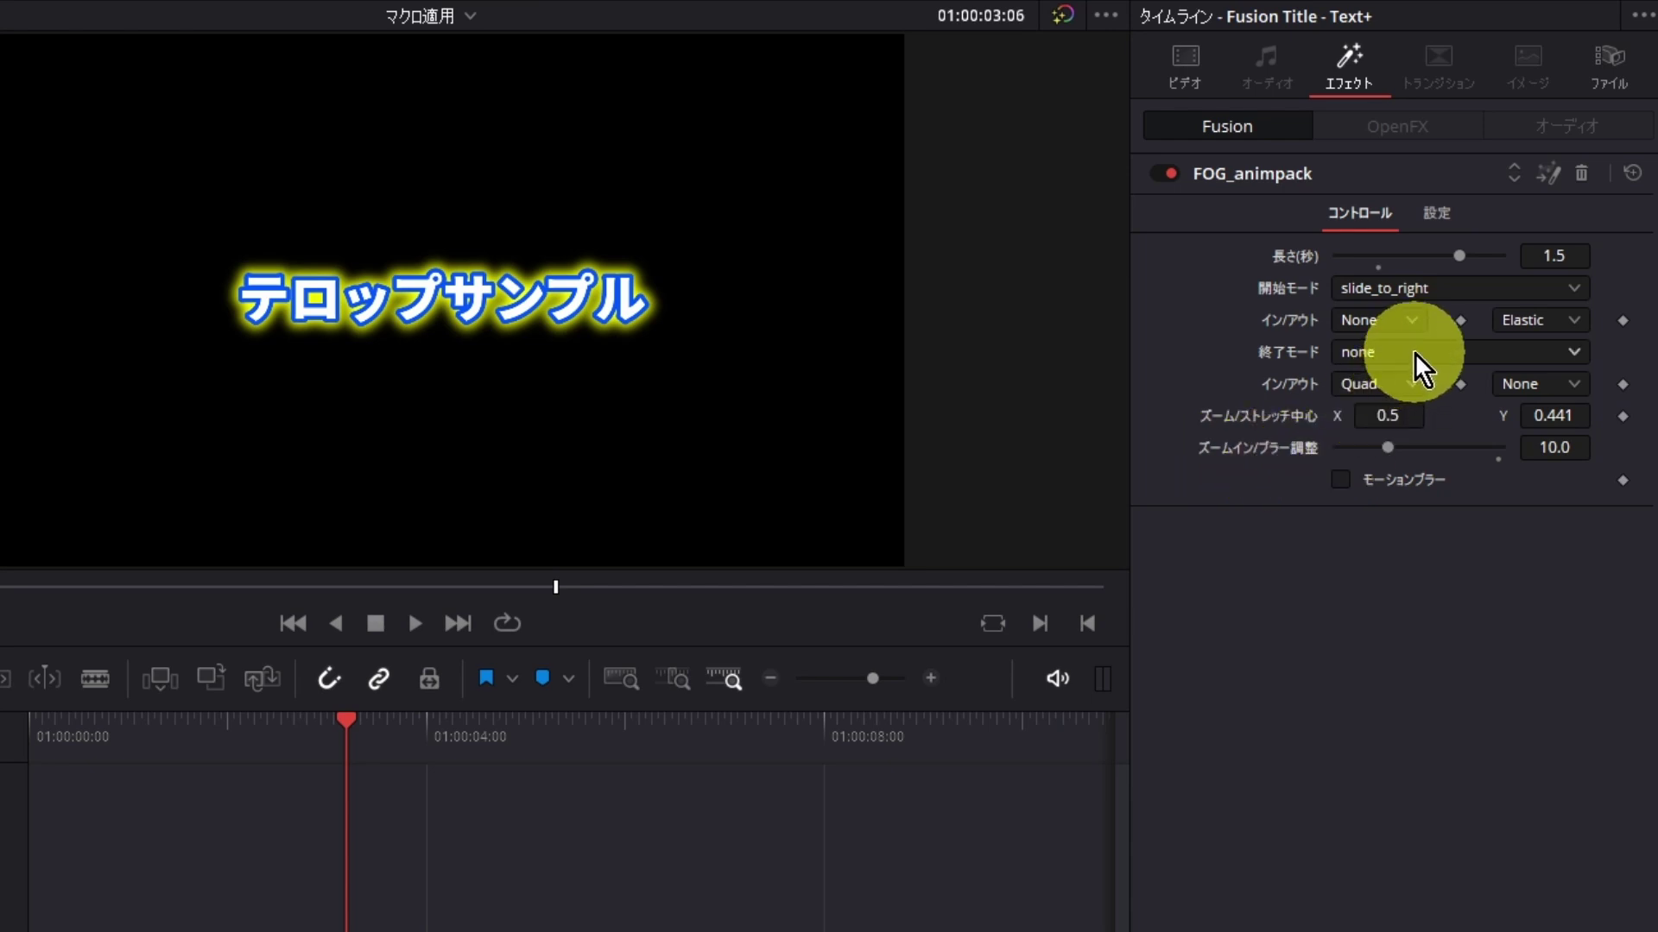
pyautogui.click(1421, 289)
pyautogui.click(1450, 484)
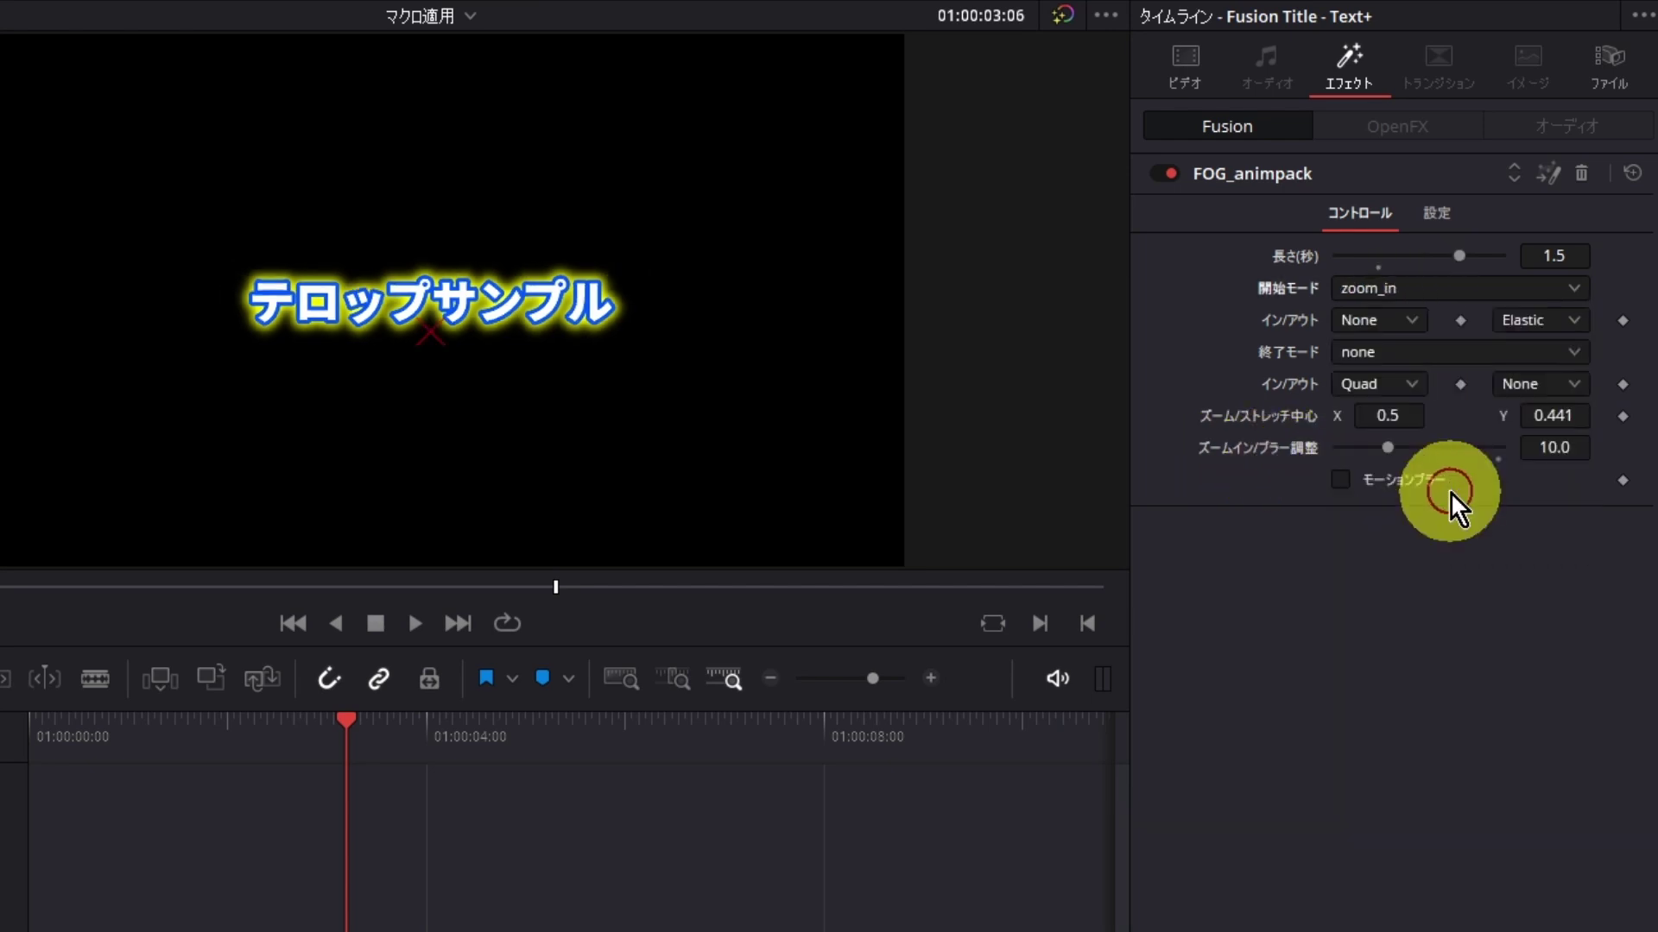
# Preview the zoom-in entrance, then raise the zoom-in/blur adjustment to 11.96
pyautogui.moveTo(392, 720); pyautogui.dragTo(285, 723)
pyautogui.press('space')
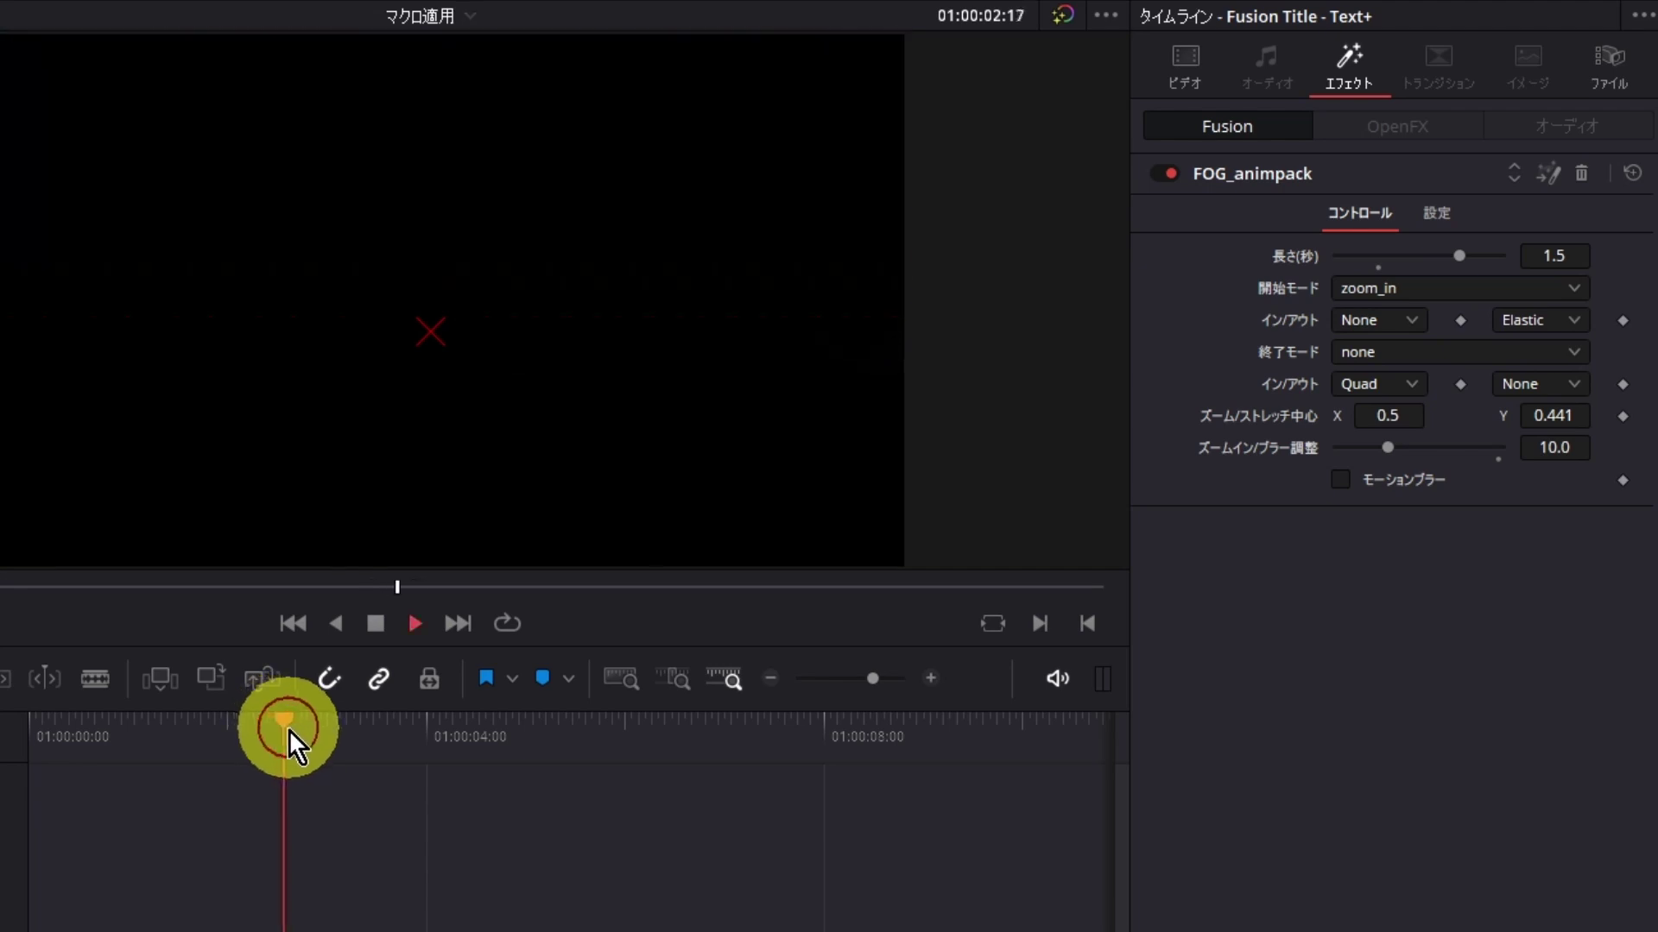
pyautogui.press('space')
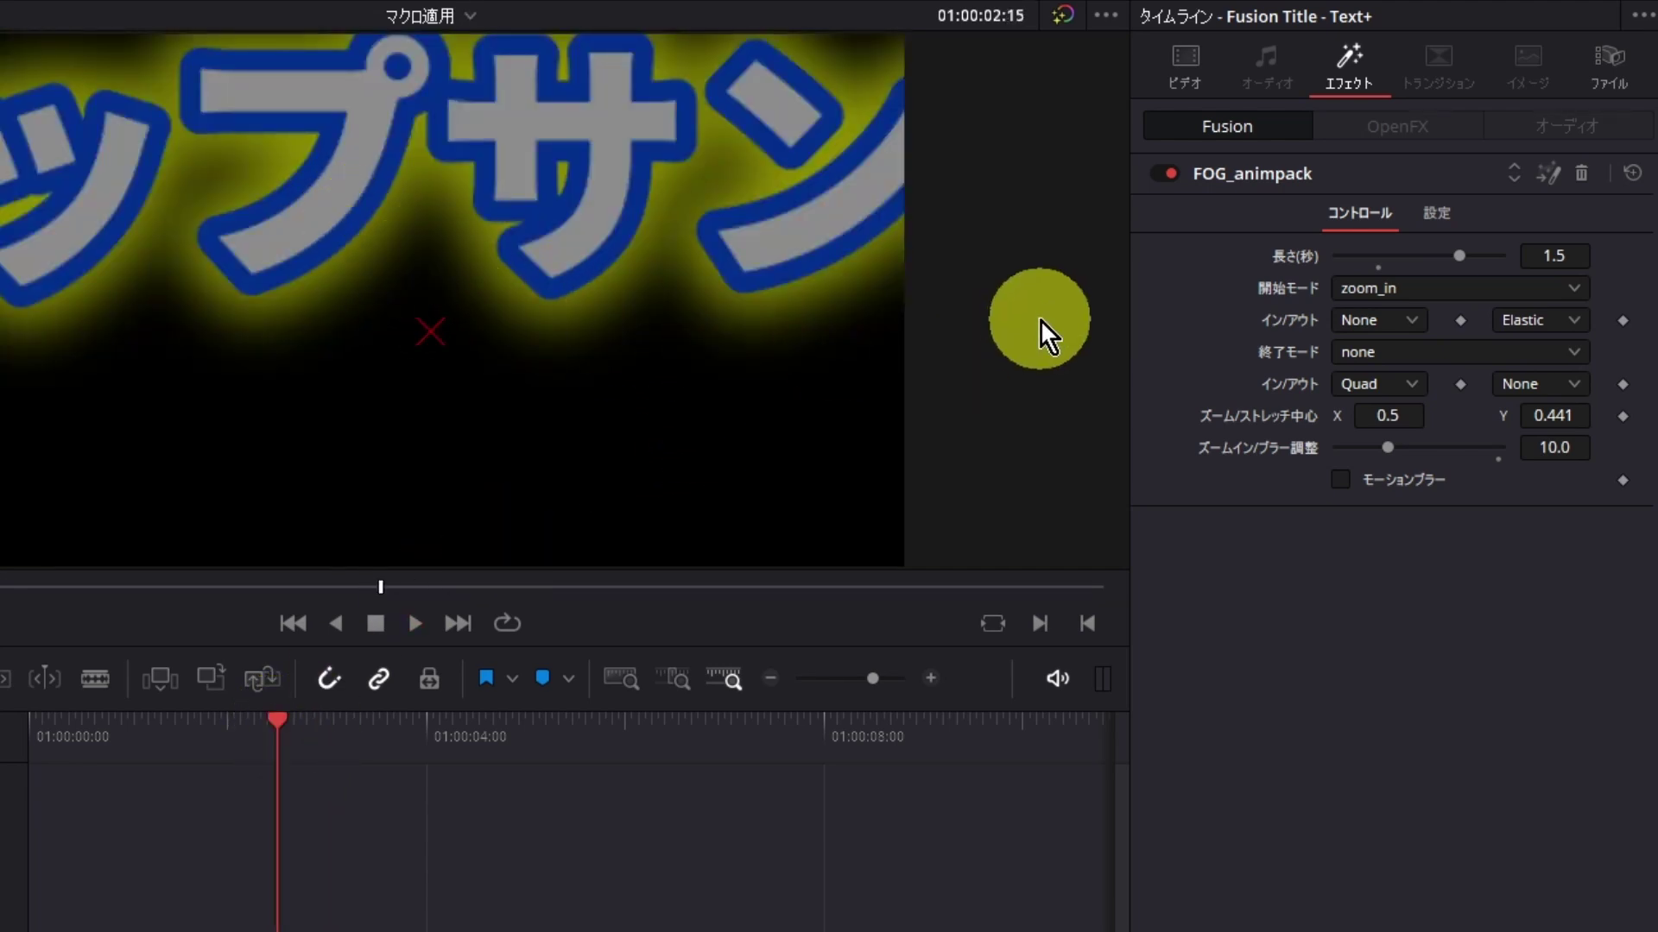
pyautogui.moveTo(1390, 447)
pyautogui.mouseDown()
pyautogui.moveTo(1427, 449)
pyautogui.moveTo(1408, 447)
pyautogui.mouseUp()
# Change the start mode to blur with the zoom-in/blur adjustment at 12.42
pyautogui.click(1407, 288)
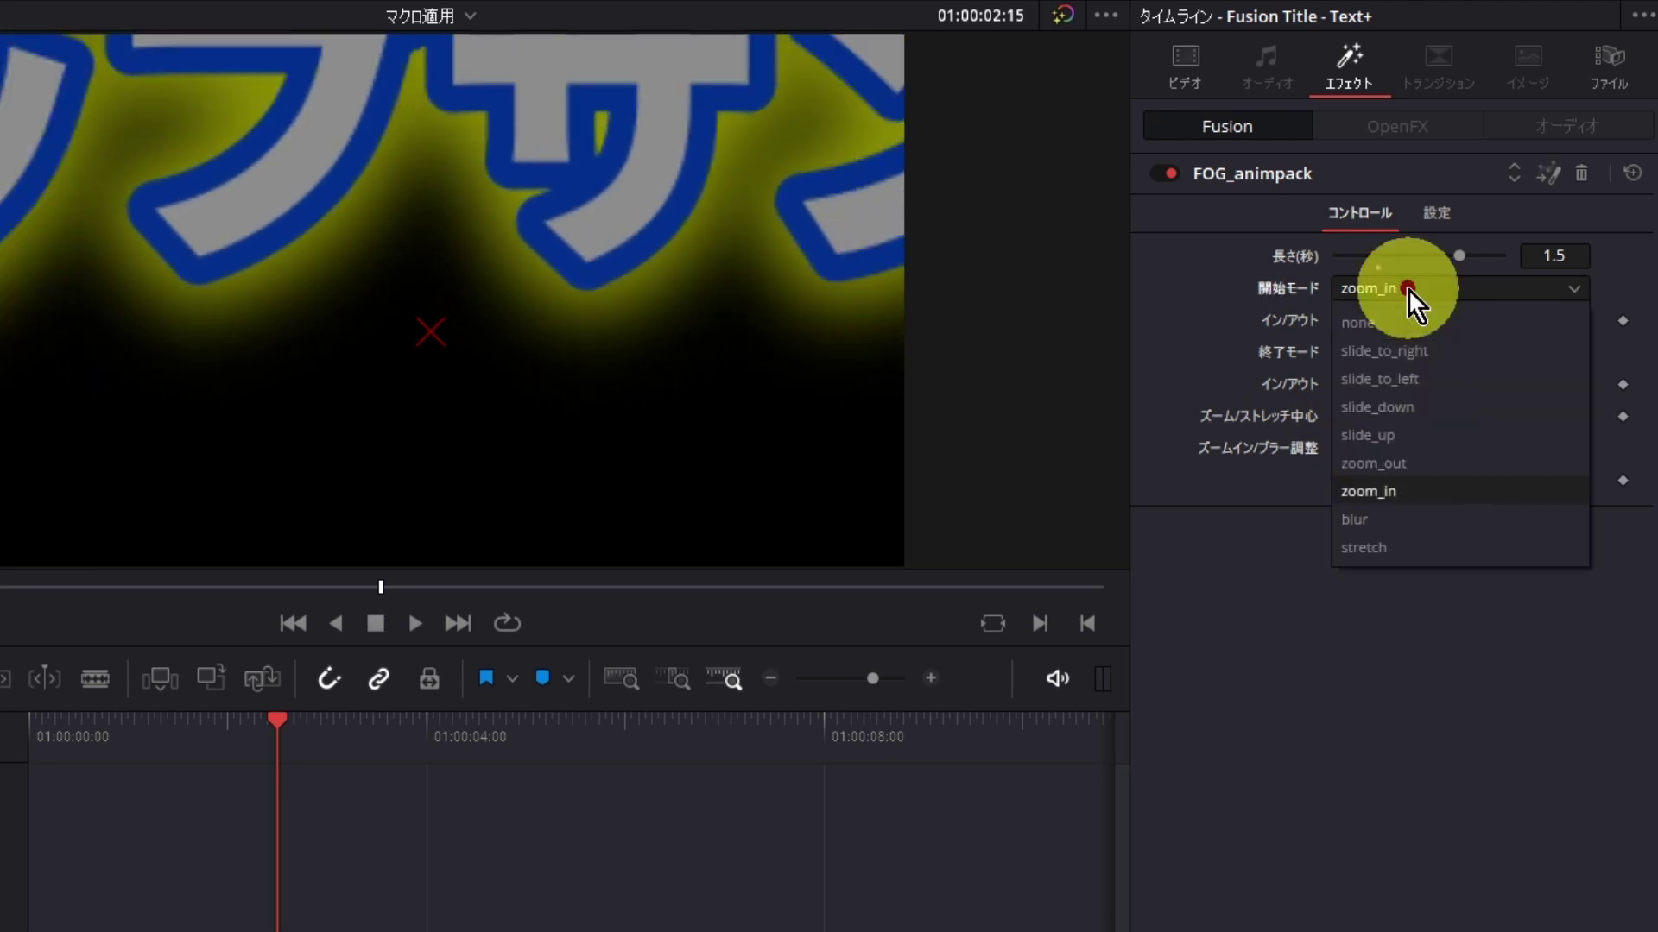
pyautogui.click(1437, 517)
pyautogui.moveTo(1408, 448)
pyautogui.mouseDown()
pyautogui.moveTo(1428, 463)
pyautogui.moveTo(1401, 458)
pyautogui.mouseUp()
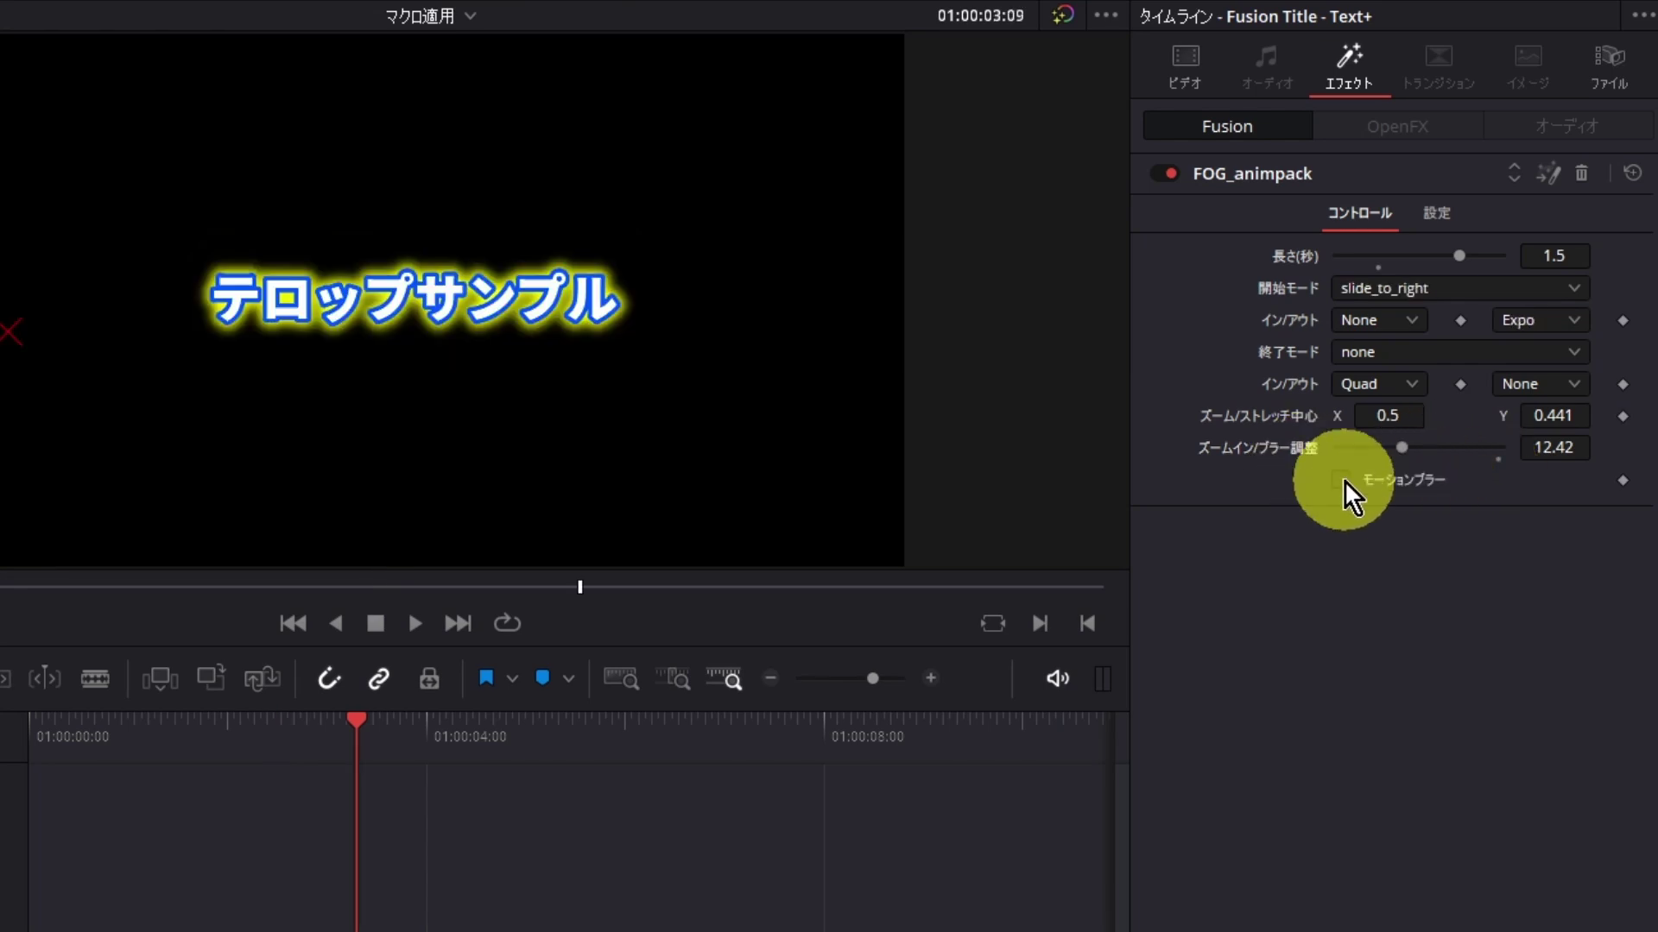
# Enable motion blur, preview the slide at 01:00:02:23, and set quality 4, shutter angle 130.4
pyautogui.click(1343, 480)
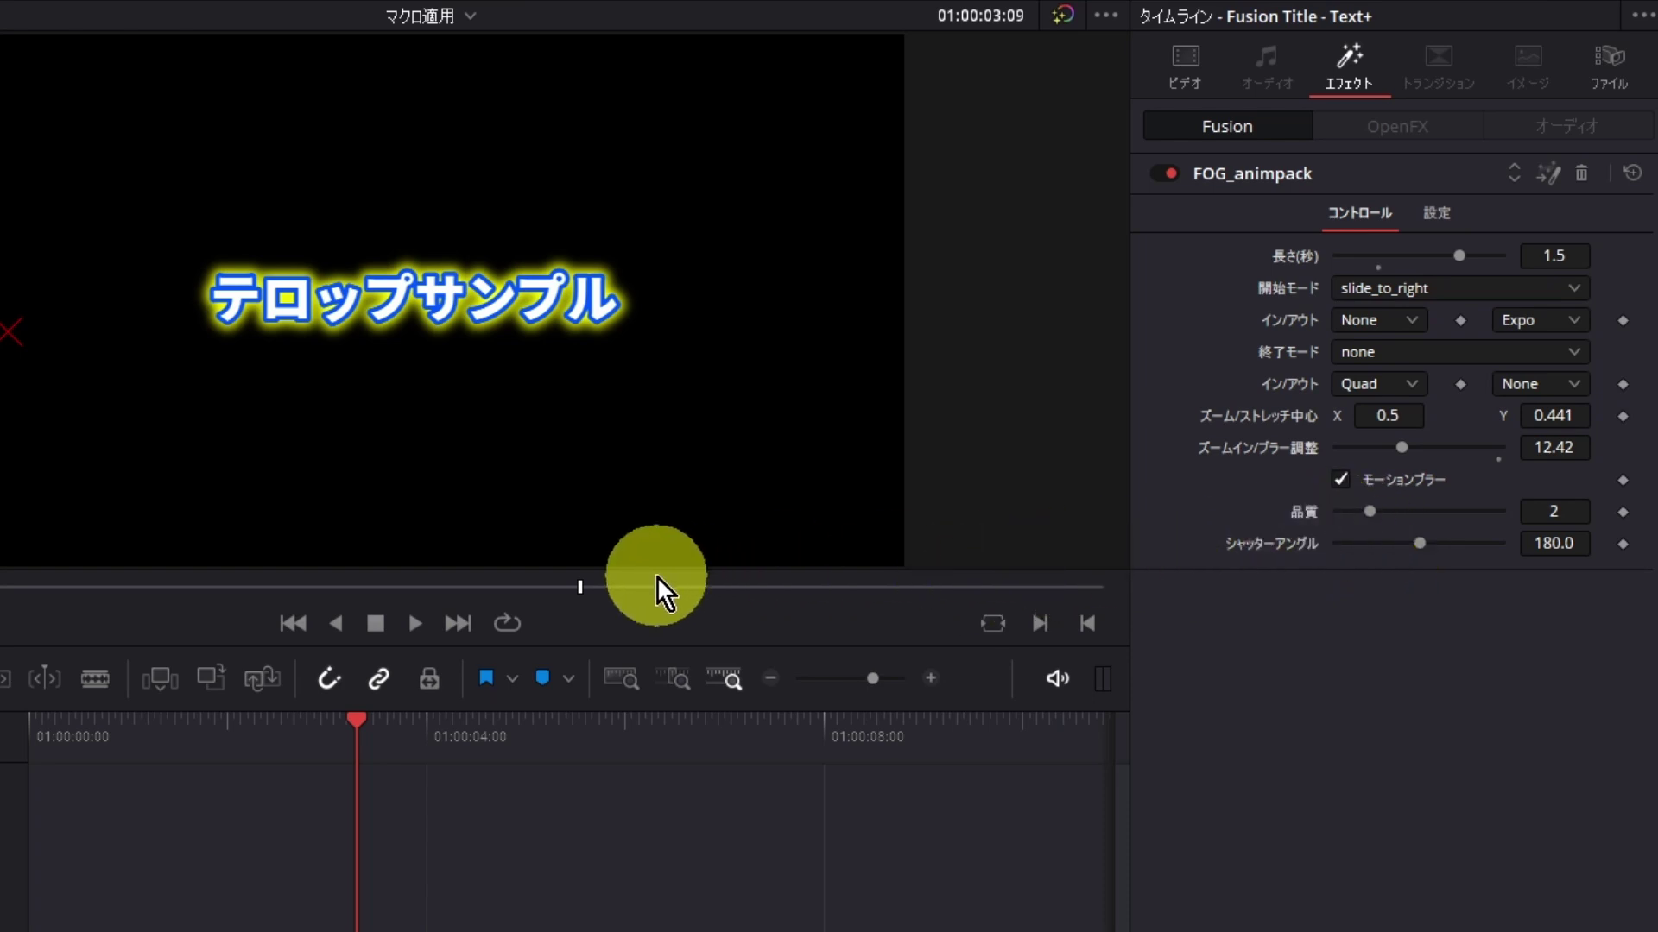
pyautogui.press('space')
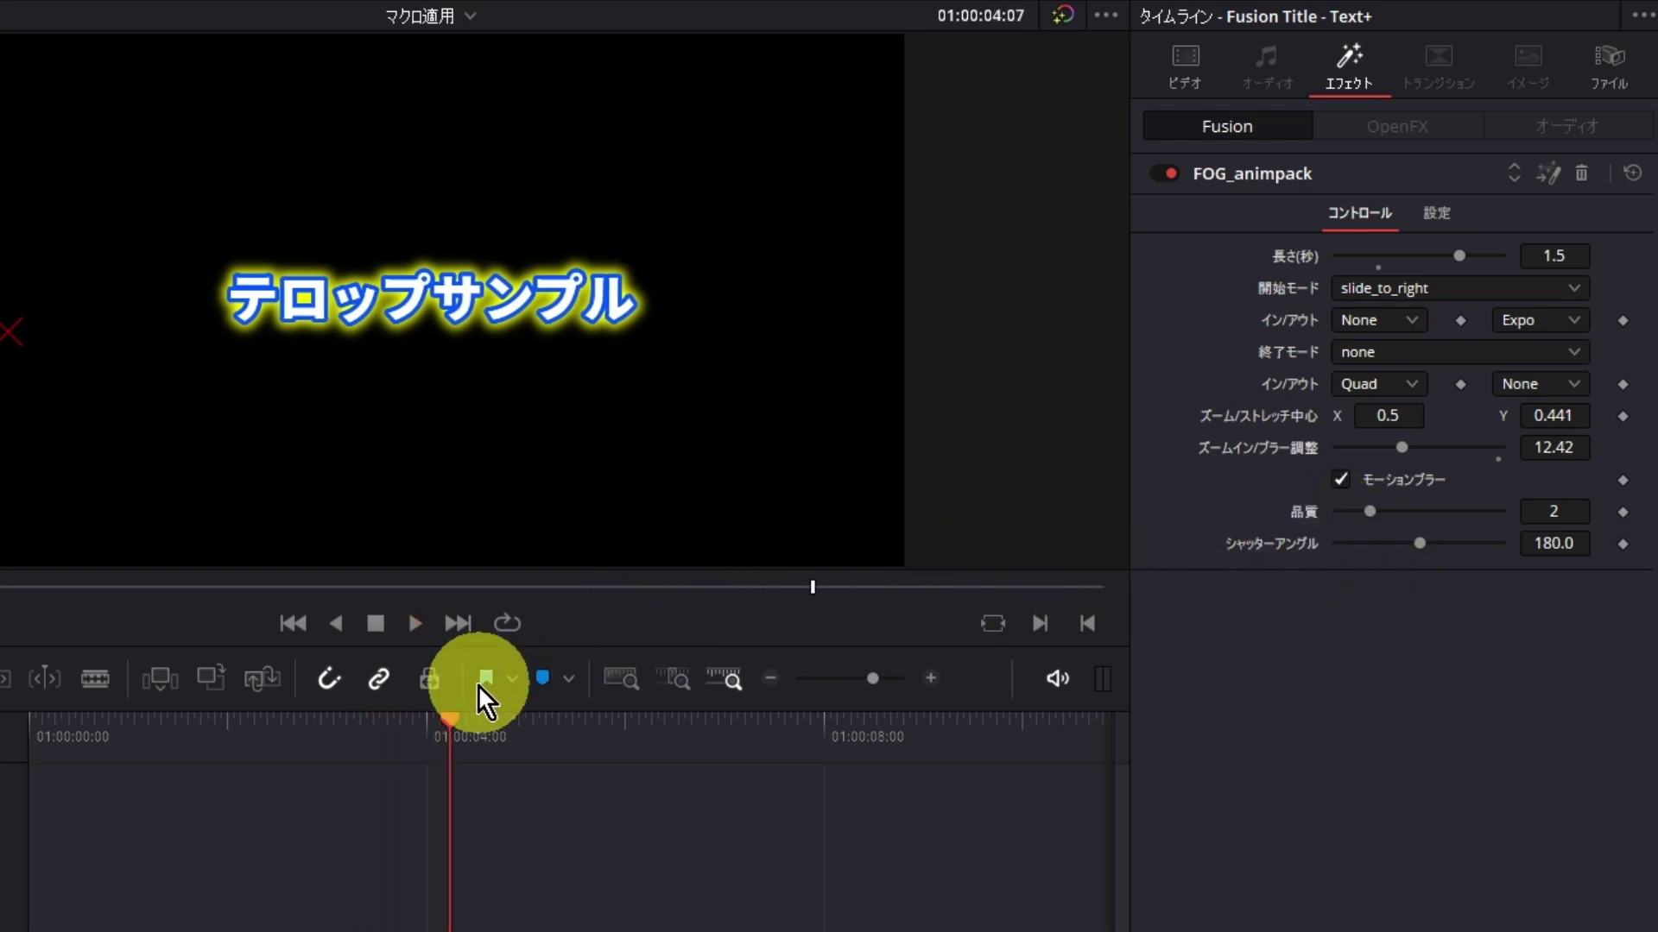
pyautogui.moveTo(451, 720); pyautogui.dragTo(305, 722)
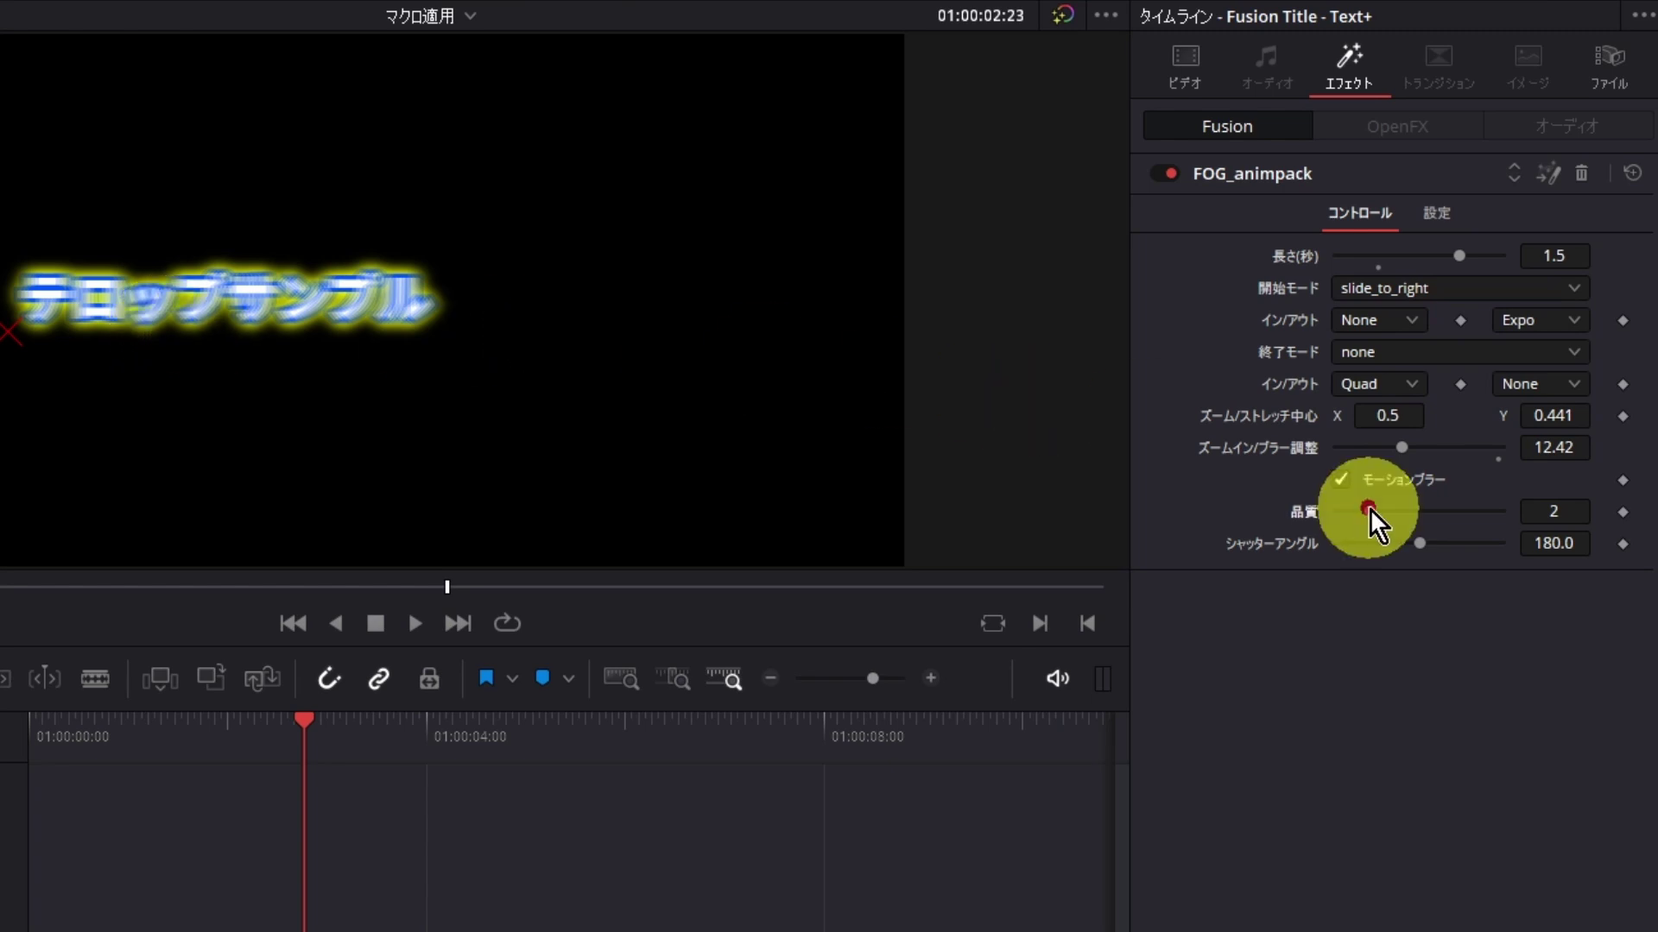
pyautogui.moveTo(1370, 511)
pyautogui.mouseDown()
pyautogui.moveTo(1400, 513)
pyautogui.moveTo(1402, 546)
pyautogui.mouseUp()
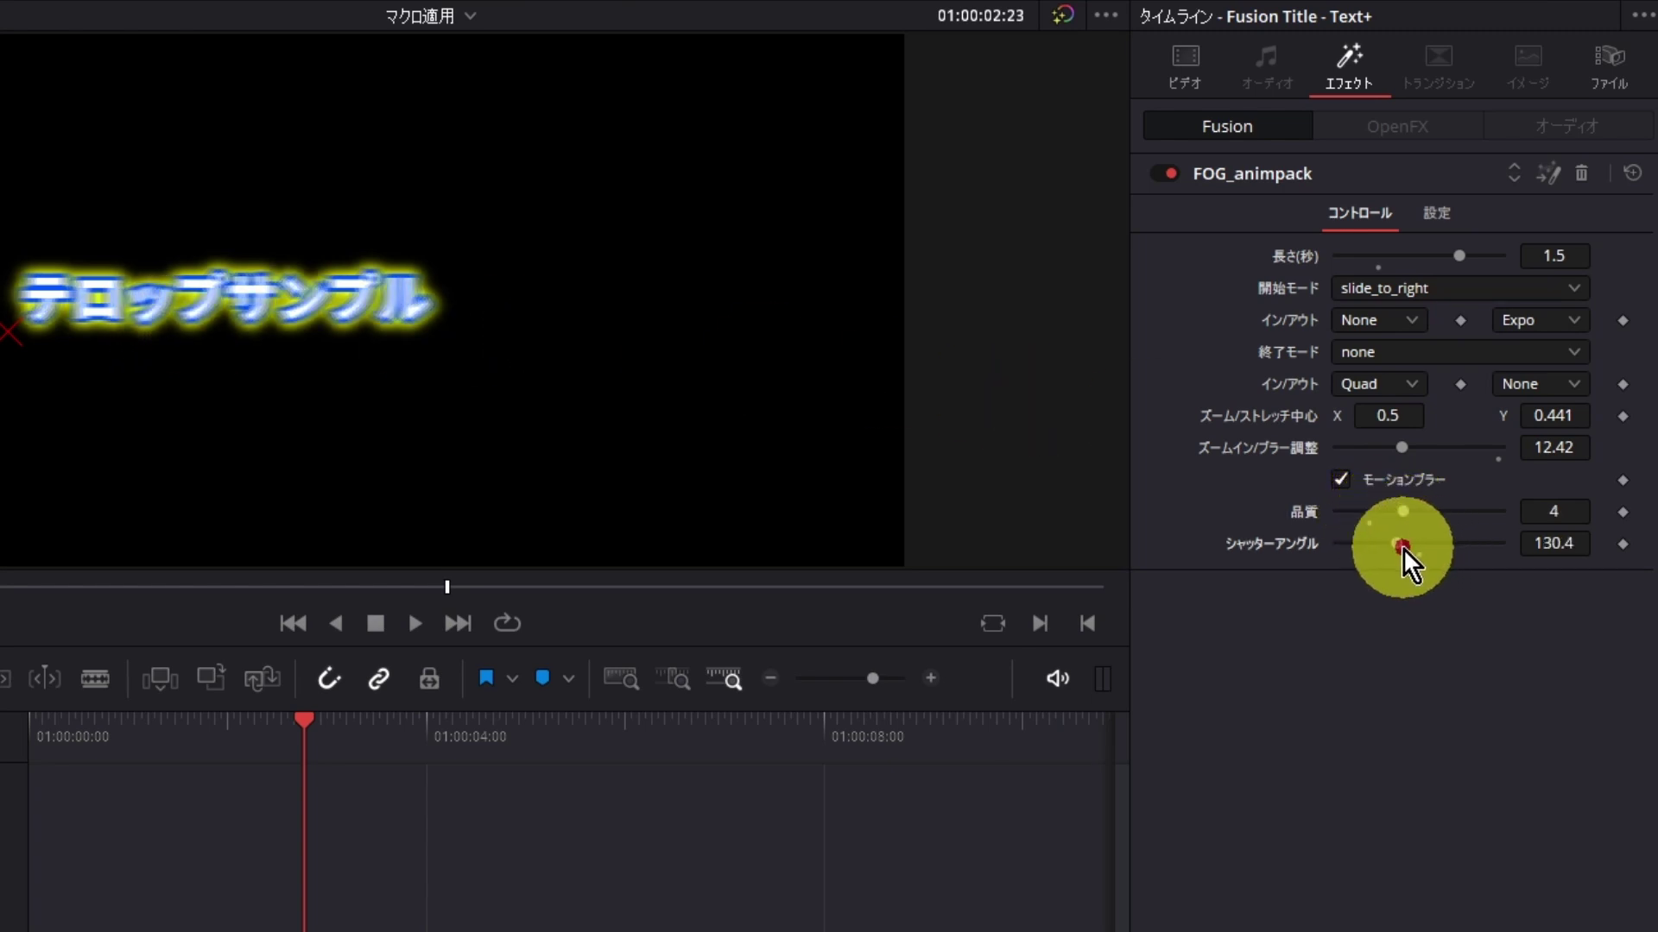